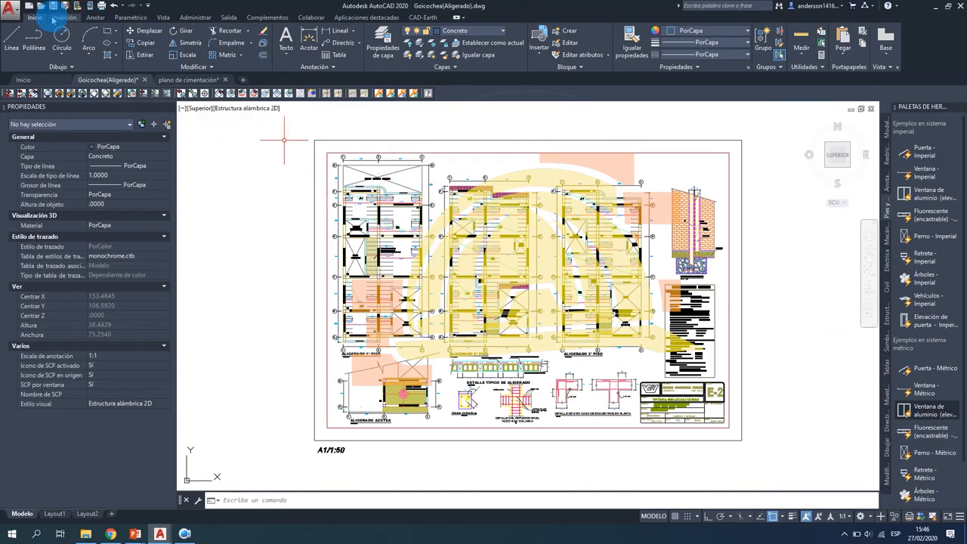
Create a new drawing from a template and toggle the grid display.
{"action": "left_click", "coordinate": [11, 11]}
{"action": "left_click", "coordinate": [18, 62]}
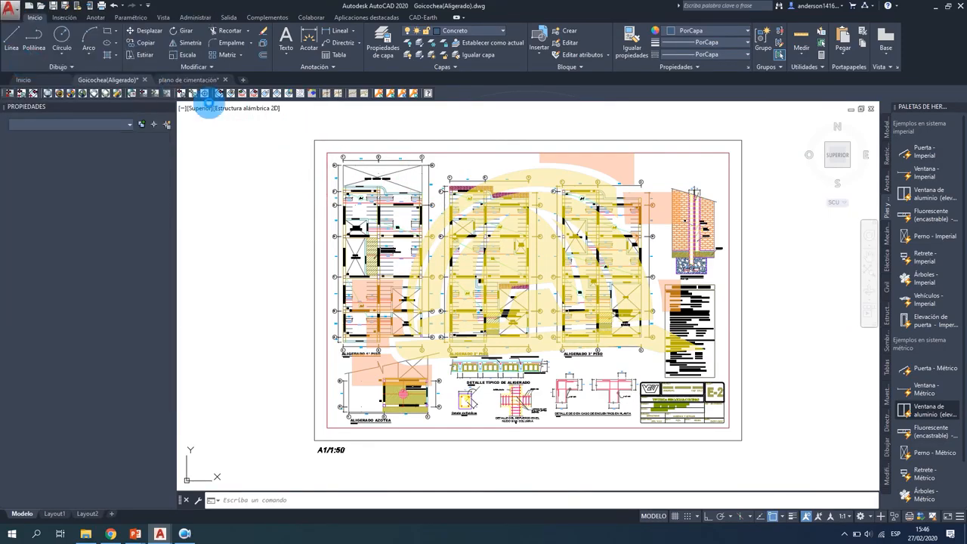
{"action": "double_click", "coordinate": [408, 222]}
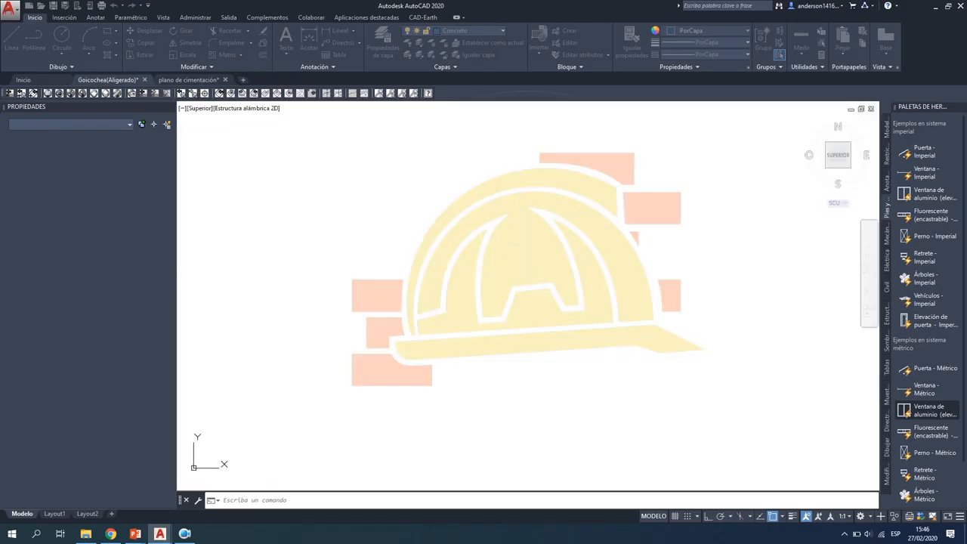
{"action": "key", "text": "F7"}
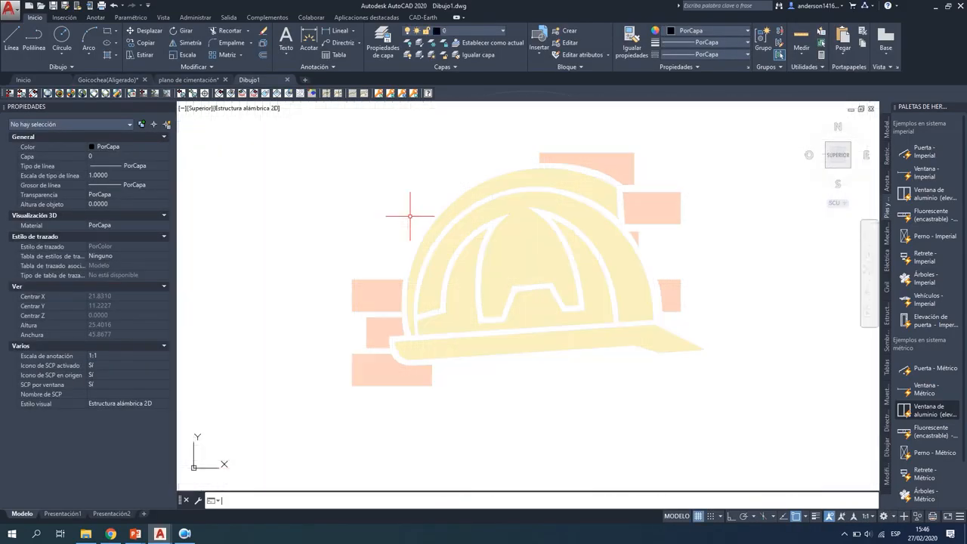
Configure the drawing units with metres as the insertion scale and a length precision of 0.0000.
{"action": "left_click", "coordinate": [410, 218]}
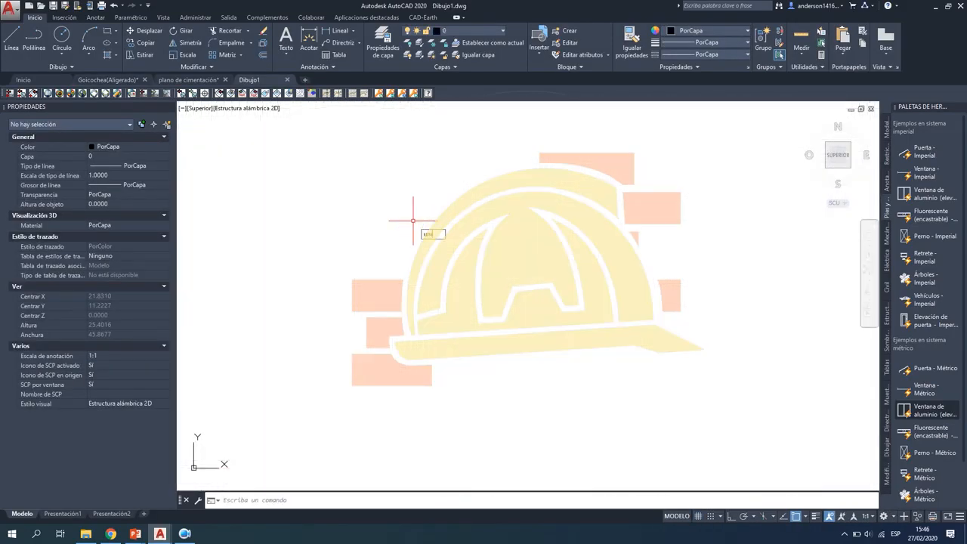
{"action": "left_click", "coordinate": [413, 222]}
{"action": "type", "text": "UNI"}
{"action": "left_click", "coordinate": [427, 262]}
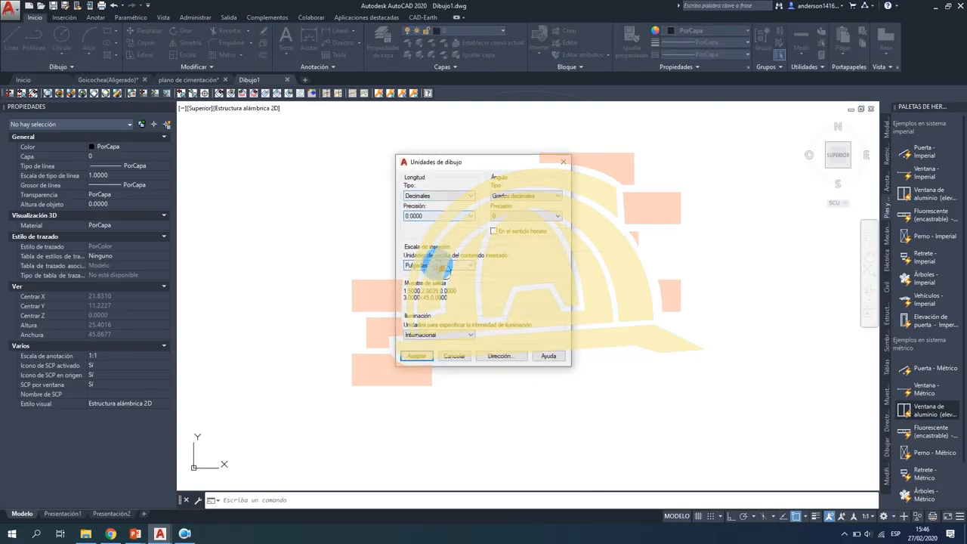
{"action": "left_click", "coordinate": [445, 266]}
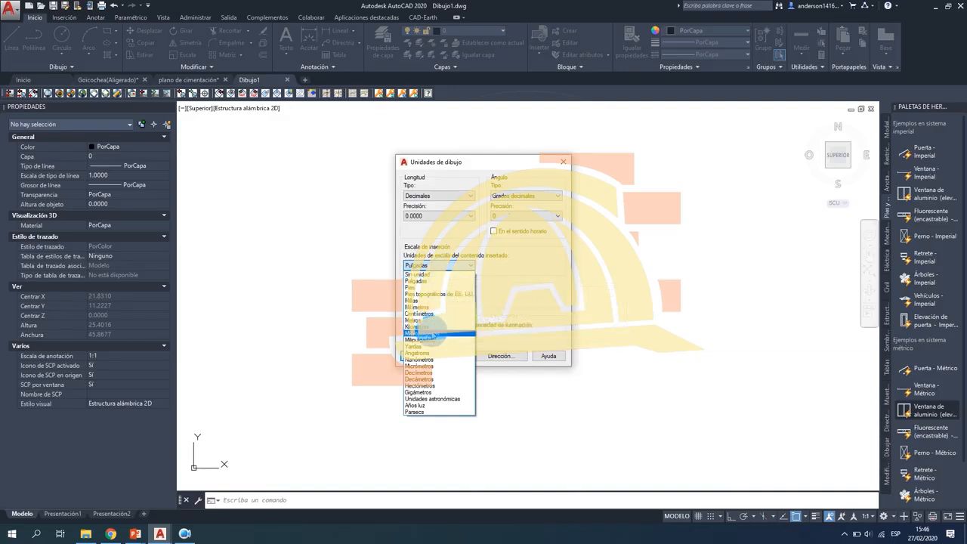
{"action": "left_click", "coordinate": [429, 320]}
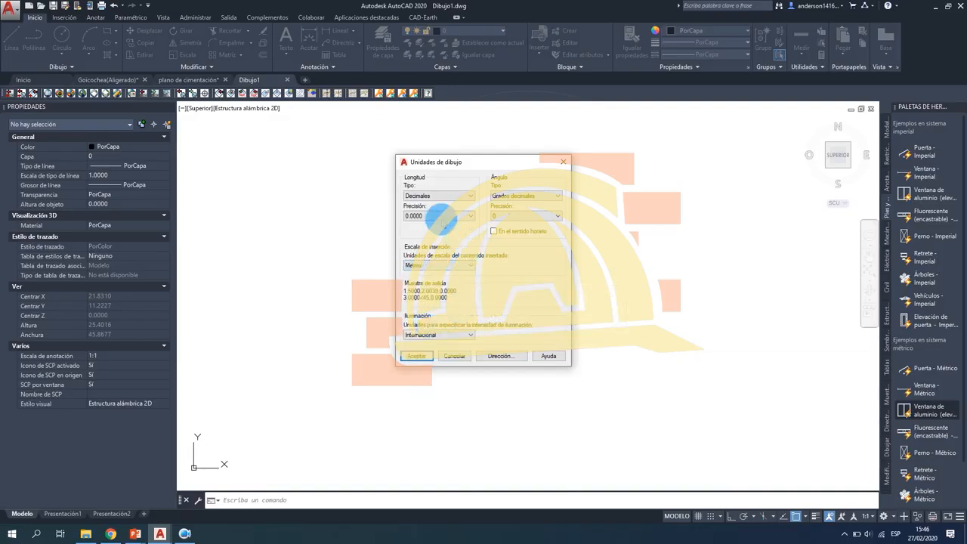
{"action": "left_click", "coordinate": [441, 217]}
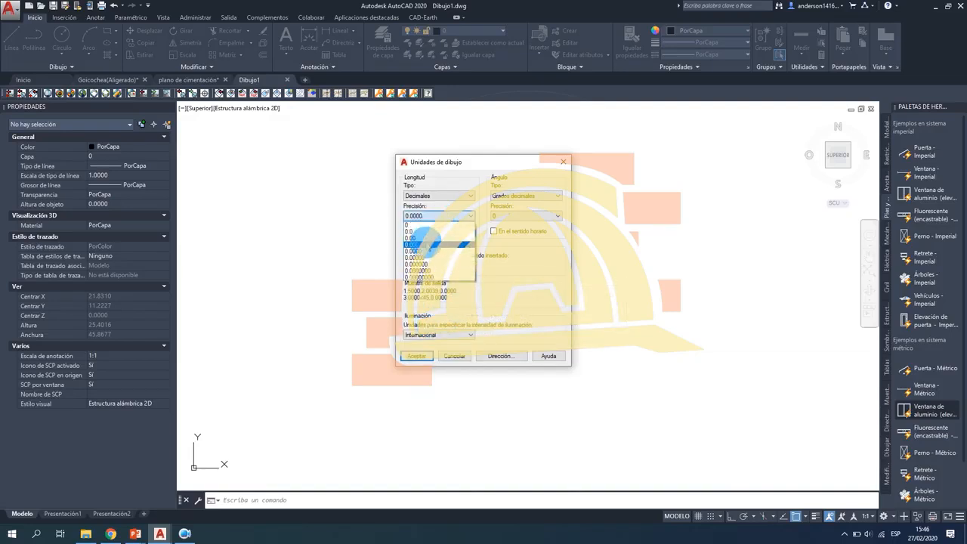
{"action": "left_click", "coordinate": [431, 251]}
{"action": "left_click", "coordinate": [413, 358]}
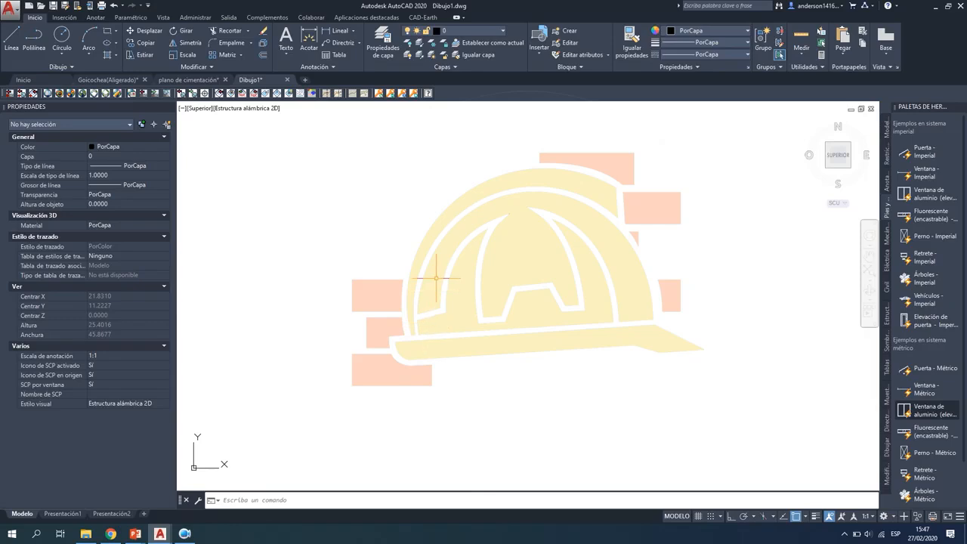
Open the layer properties manager, shrink its window slightly, and create a new layer named Acero.
{"action": "left_click", "coordinate": [384, 48]}
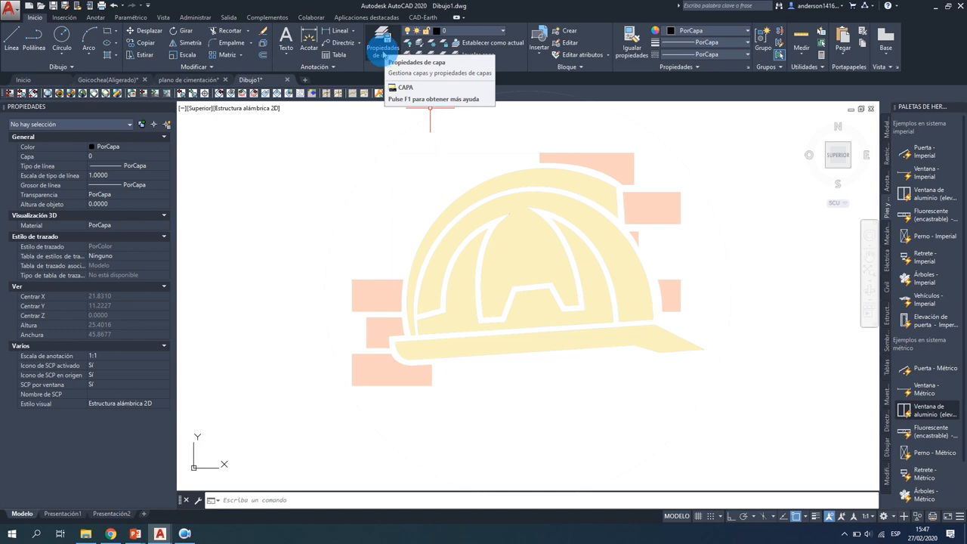
{"action": "type", "text": "cap"}
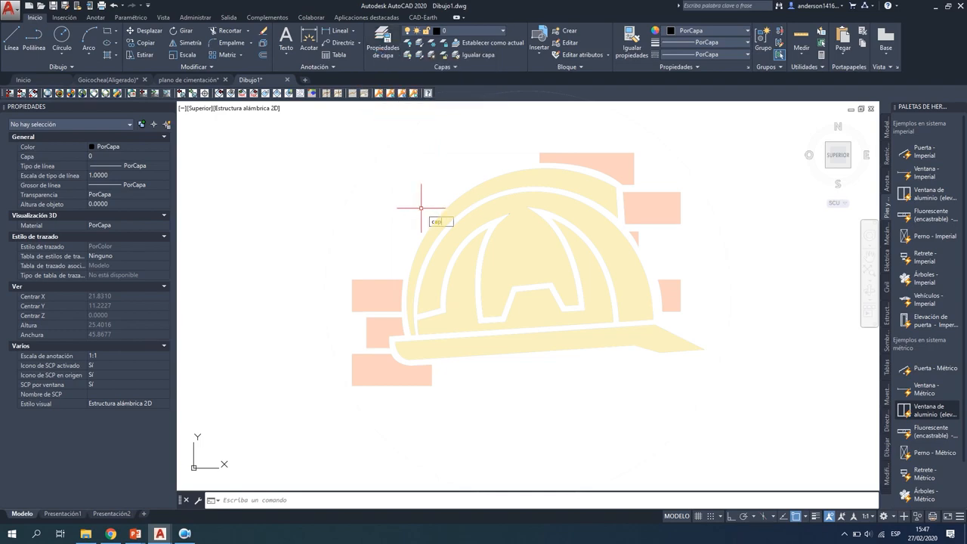
{"action": "type", "text": "a"}
{"action": "key", "text": "Return"}
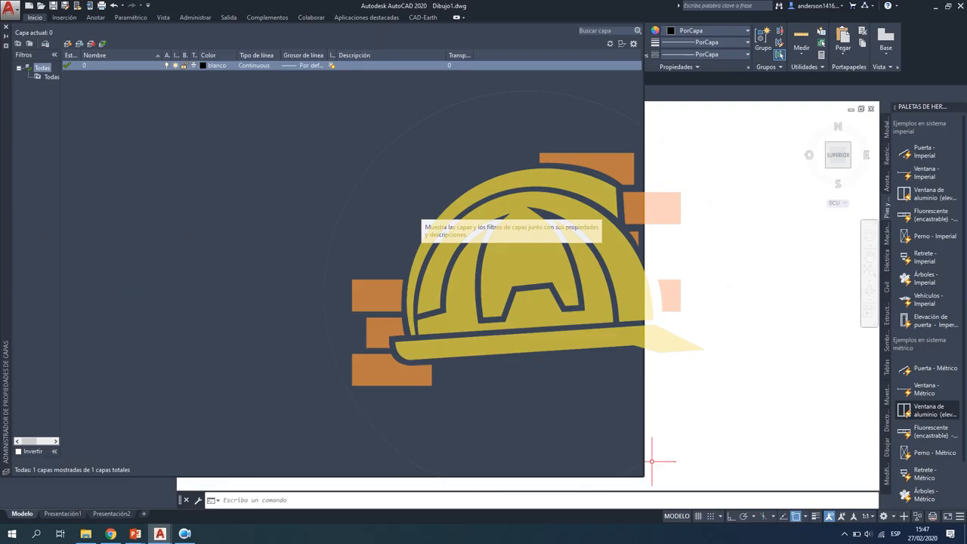
{"action": "left_click_drag", "start_coordinate": [639, 478], "coordinate": [606, 452]}
{"action": "left_click", "coordinate": [66, 44]}
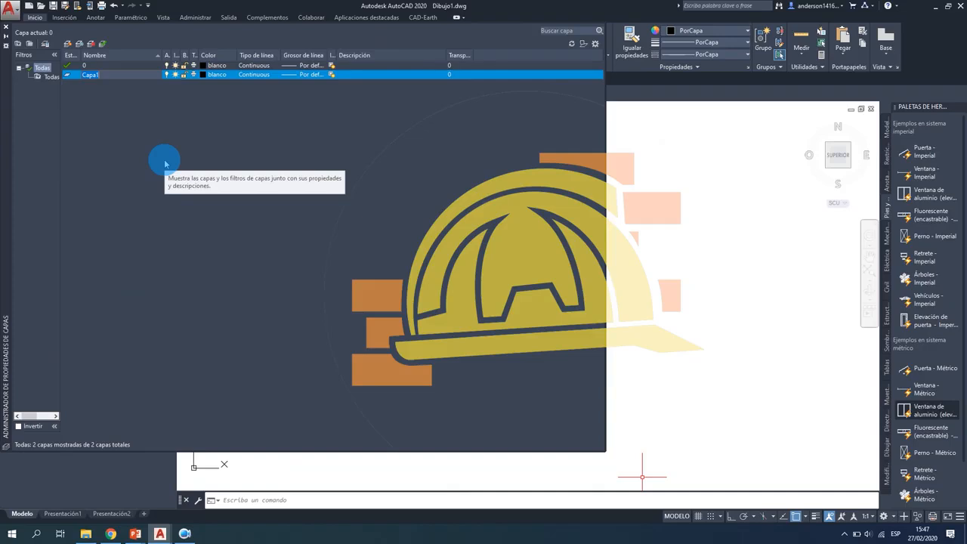
{"action": "type", "text": "Acero"}
Assign colour 240 and a 0.50 mm lineweight to the Acero layer.
{"action": "left_click", "coordinate": [204, 75]}
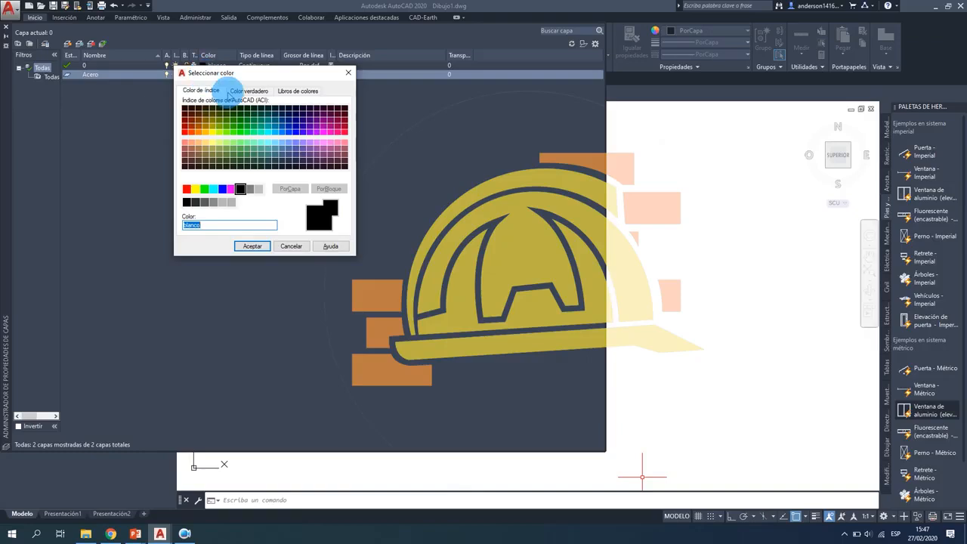
{"action": "left_click", "coordinate": [185, 189]}
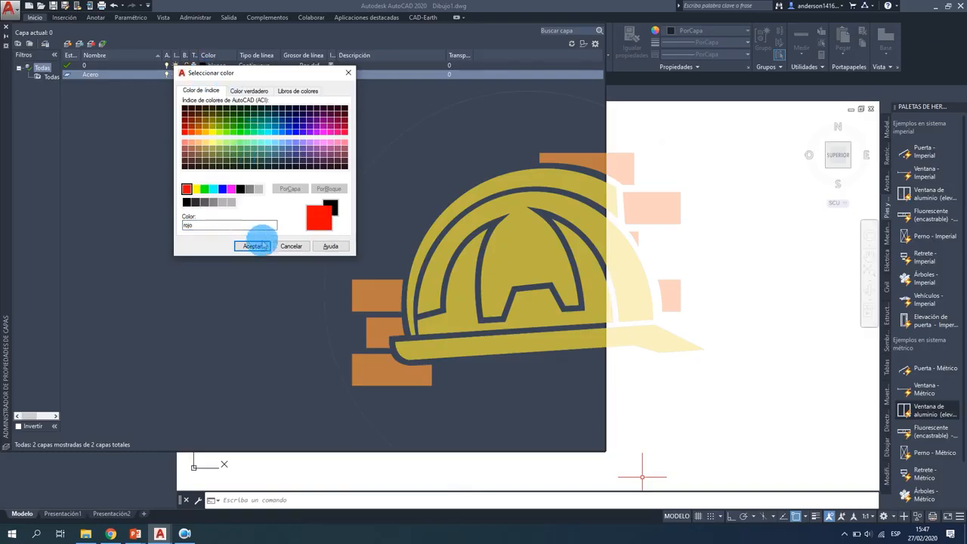
{"action": "double_click", "coordinate": [189, 224]}
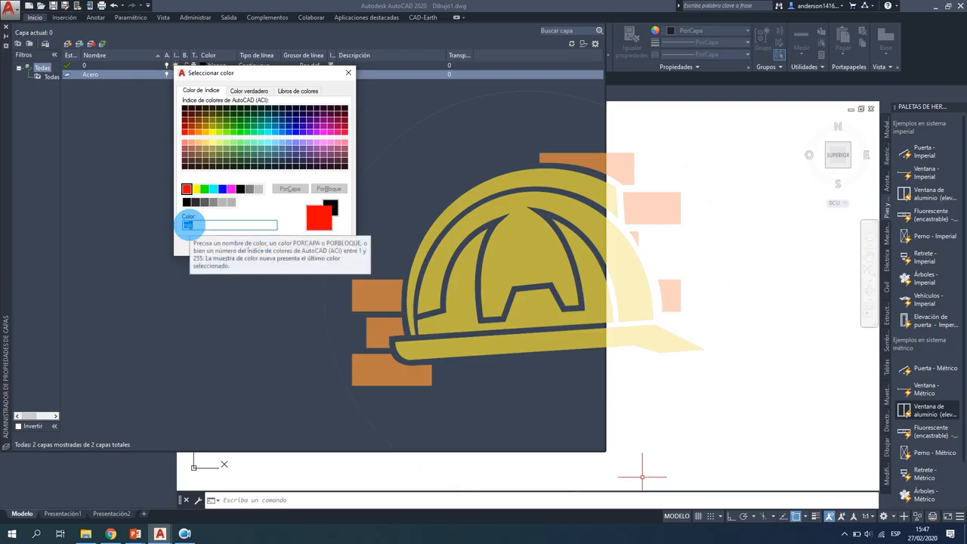
{"action": "type", "text": "240"}
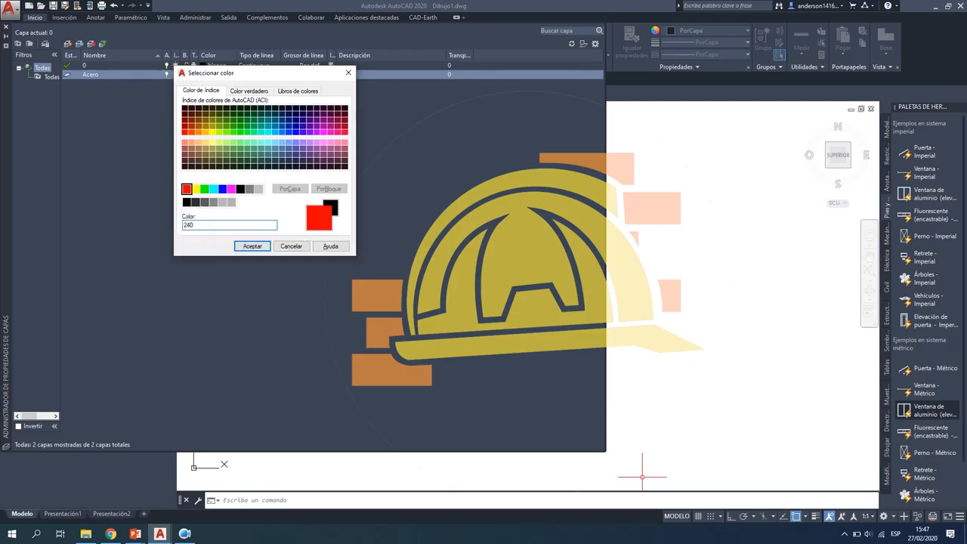
{"action": "left_click", "coordinate": [251, 245]}
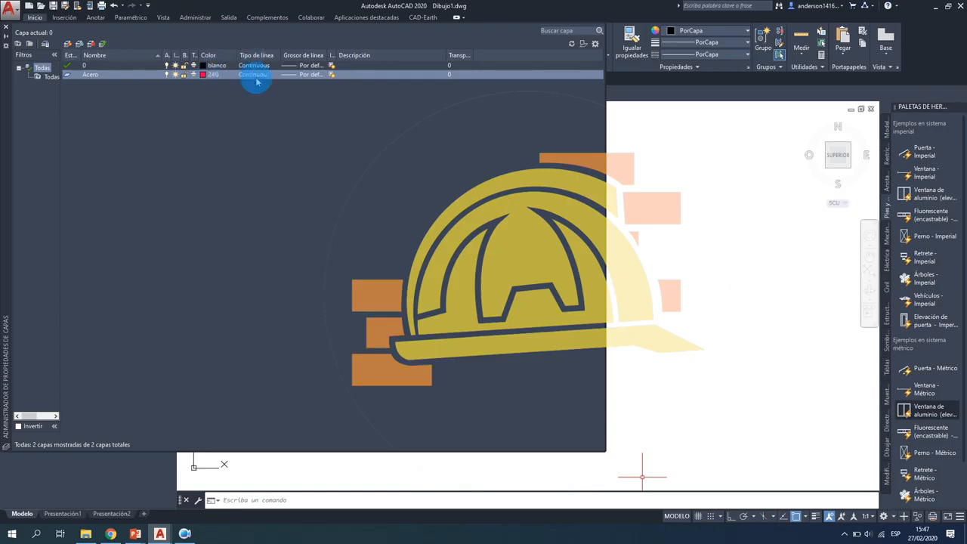
{"action": "left_click", "coordinate": [298, 76]}
{"action": "scroll", "coordinate": [293, 159], "scroll_direction": "down", "scroll_amount": 1}
{"action": "left_click", "coordinate": [292, 169]}
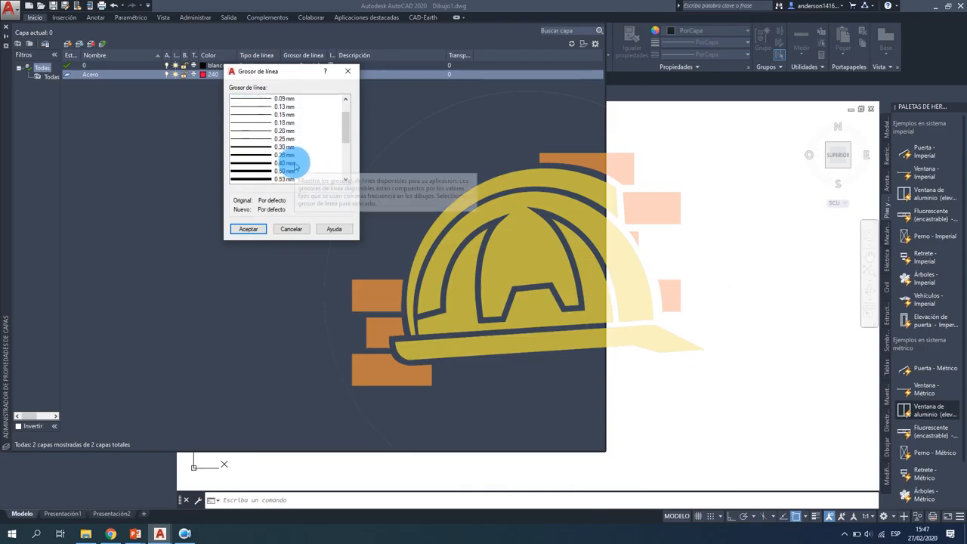
{"action": "left_click", "coordinate": [247, 229]}
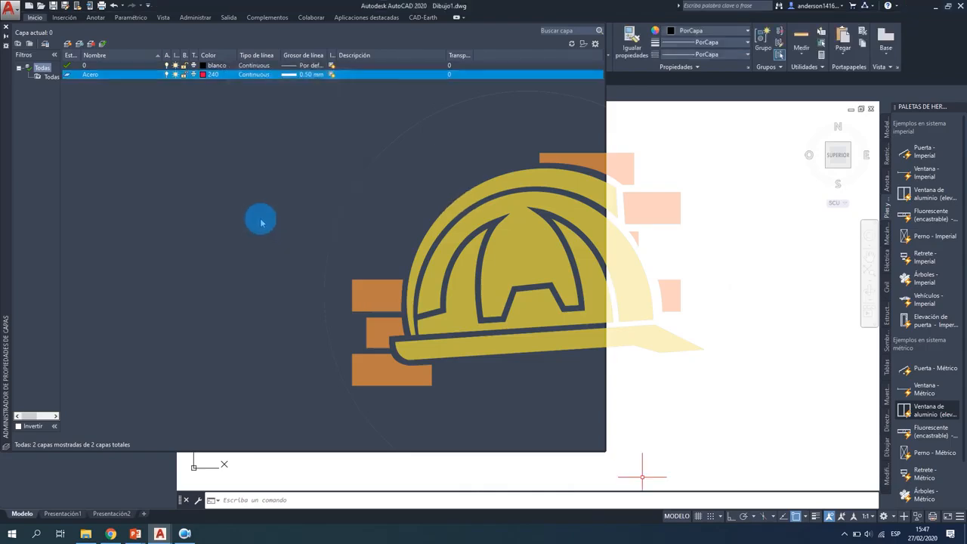
Create a layer named Achurado de viga with colour 54 and a 0.05 mm lineweight.
{"action": "left_click", "coordinate": [68, 43]}
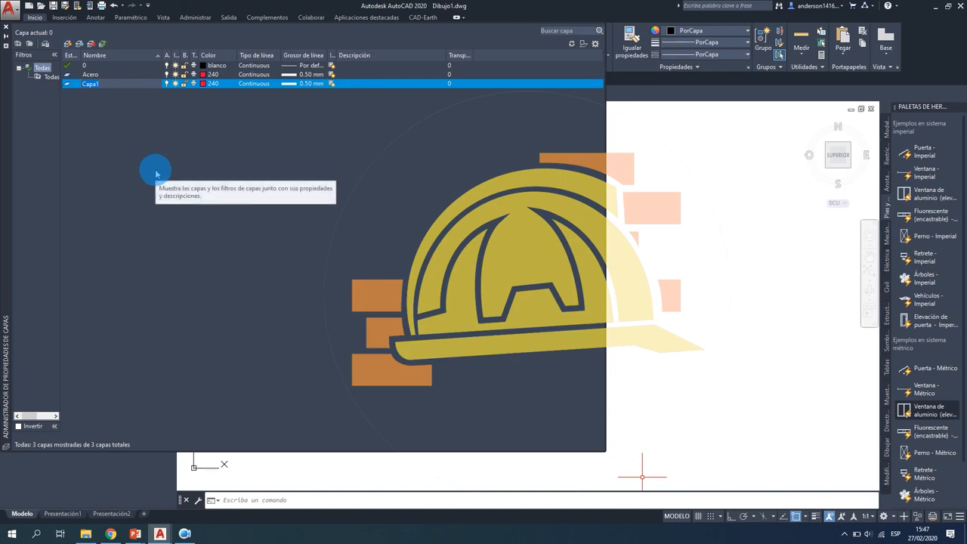
{"action": "type", "text": "Achurado de viga"}
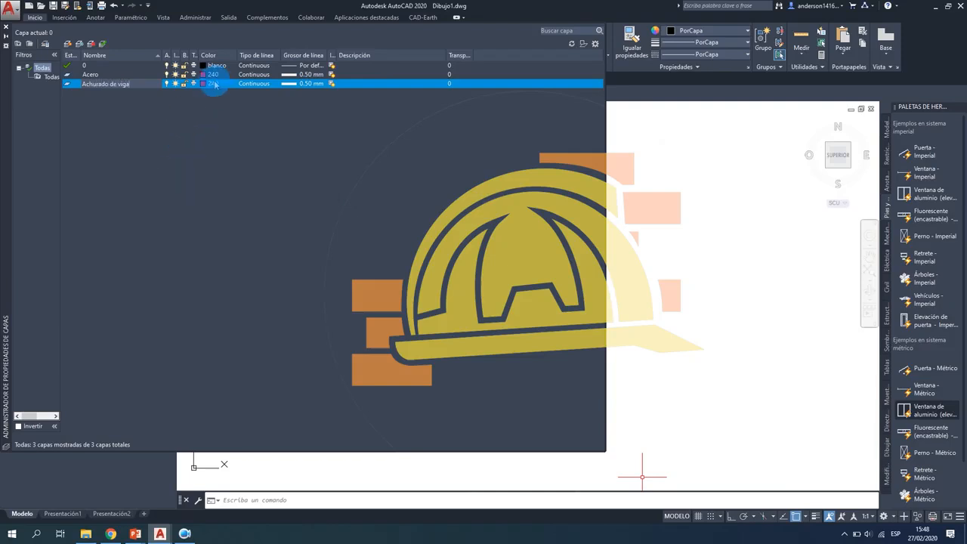
{"action": "left_click", "coordinate": [212, 84]}
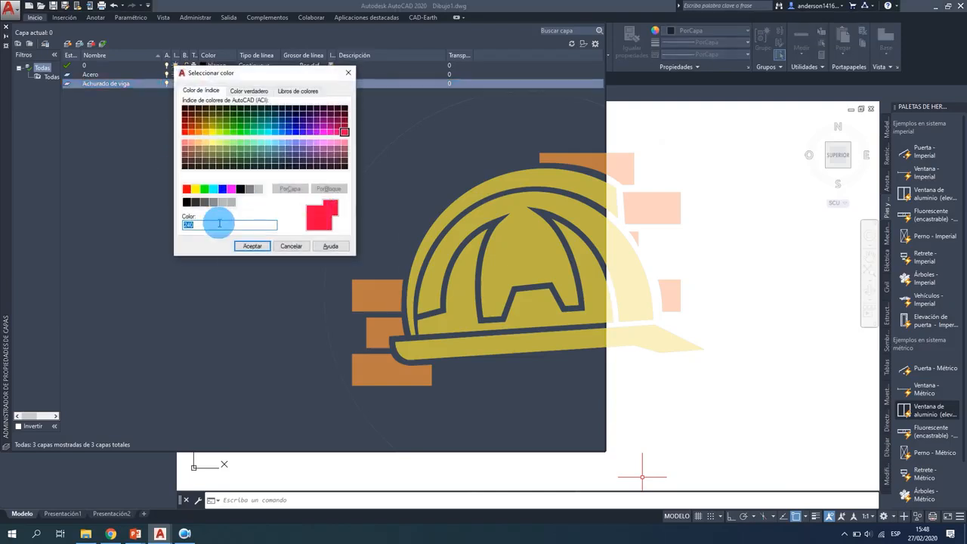
{"action": "double_click", "coordinate": [219, 224]}
{"action": "type", "text": "54"}
{"action": "key", "text": "Return"}
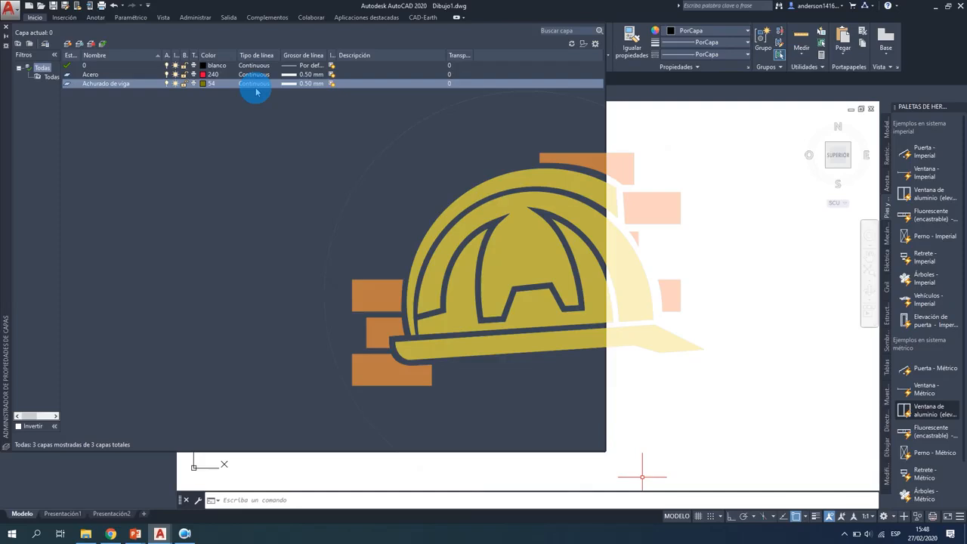
{"action": "left_click", "coordinate": [301, 84]}
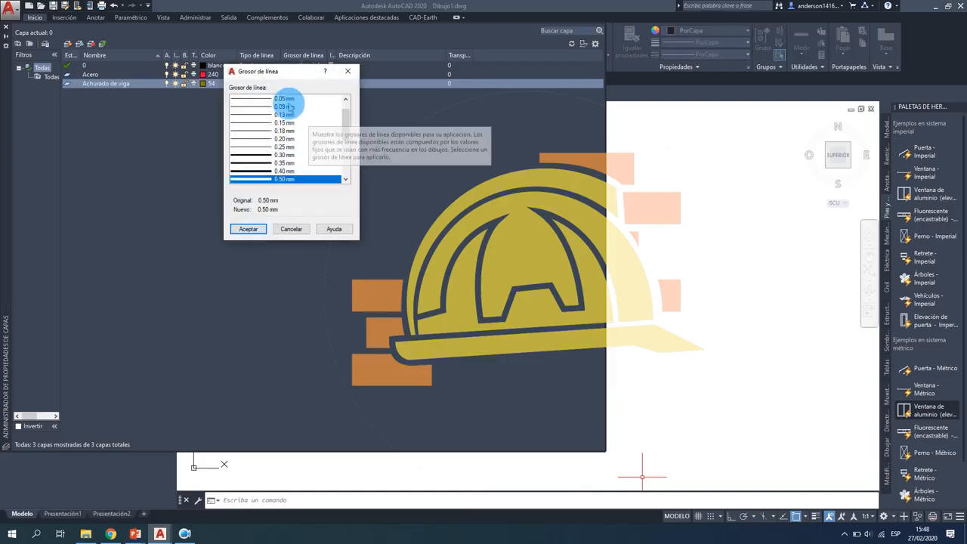
{"action": "left_click", "coordinate": [287, 99]}
{"action": "left_click", "coordinate": [250, 228]}
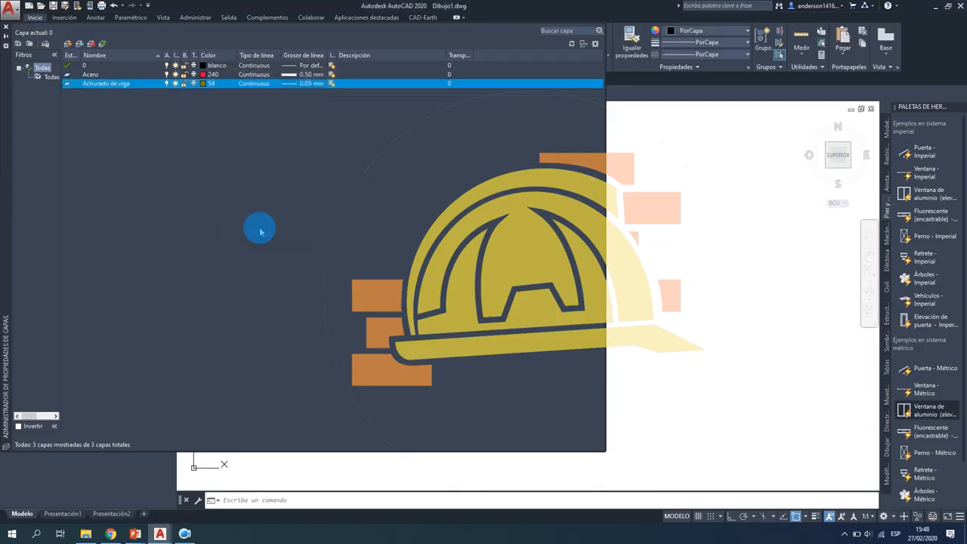
Create a layer named Achurados and set its colour to 52.
{"action": "left_click", "coordinate": [67, 43]}
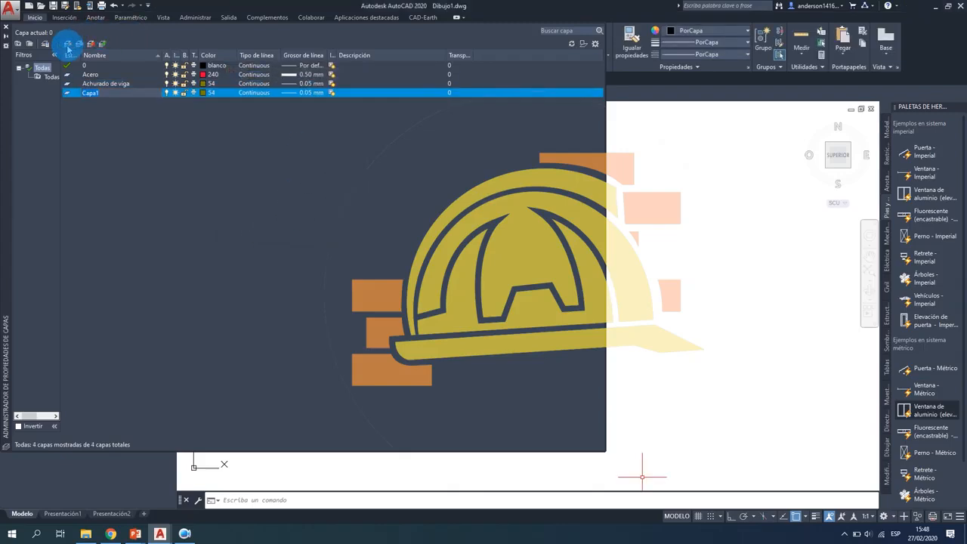
{"action": "type", "text": "Achurados"}
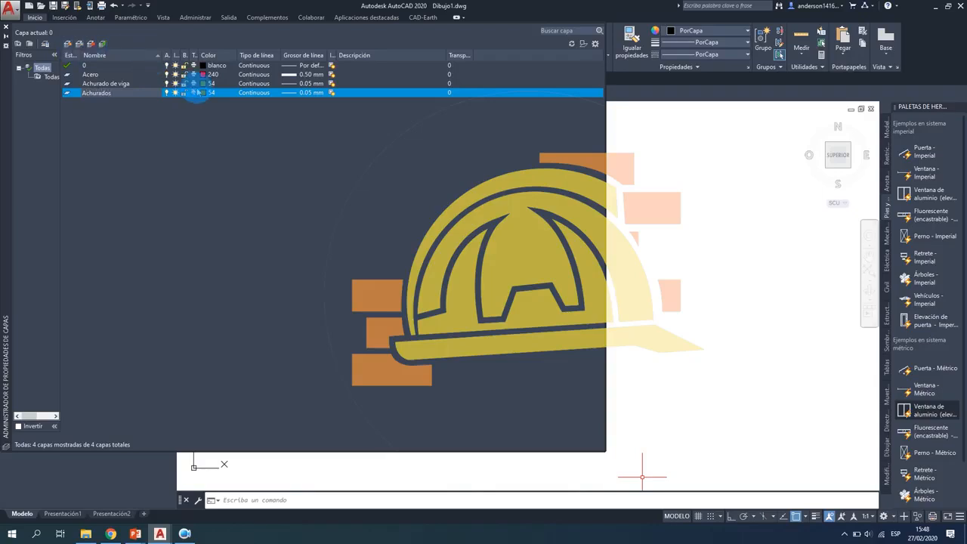
{"action": "left_click", "coordinate": [204, 92]}
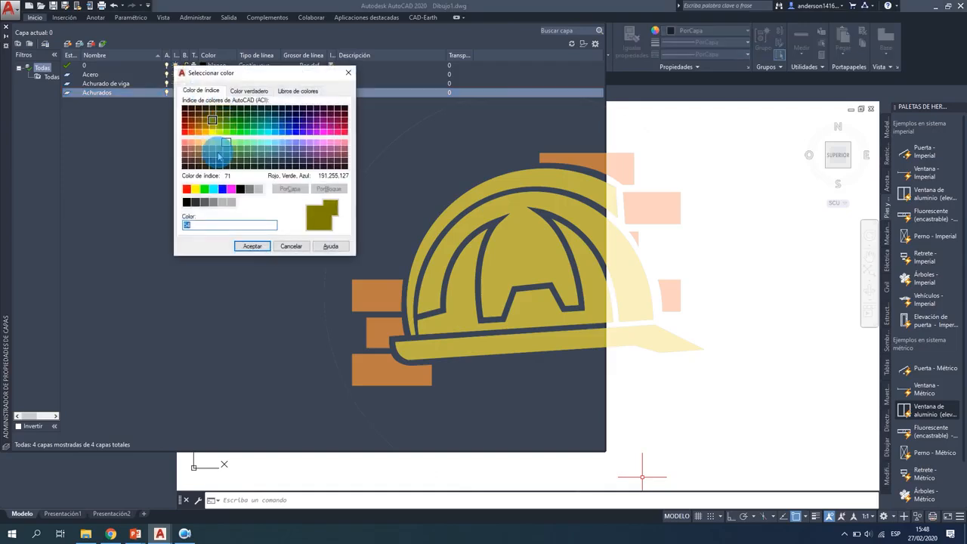
{"action": "type", "text": "5"}
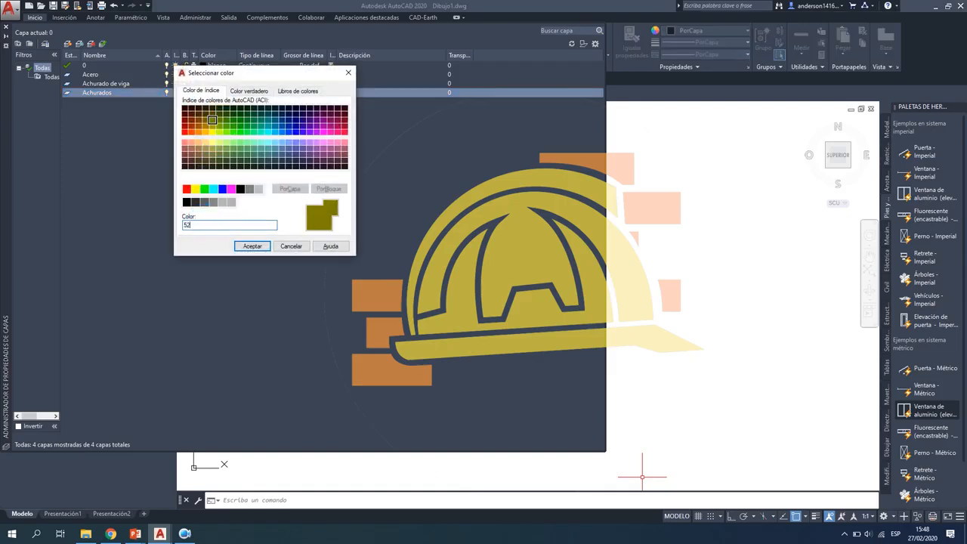
{"action": "type", "text": "2"}
{"action": "key", "text": "Return"}
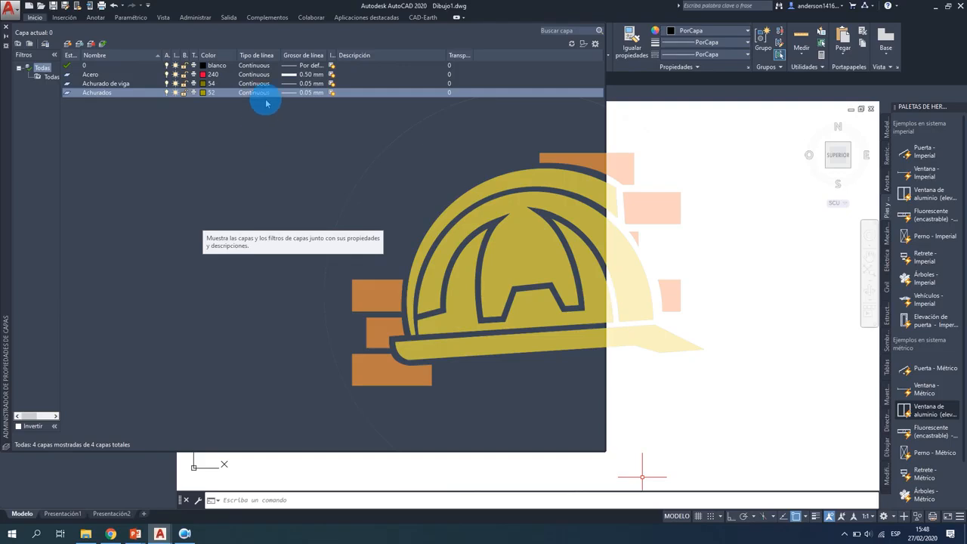
Create a layer named Acotado and set its colour to white (blanco).
{"action": "left_click", "coordinate": [68, 44]}
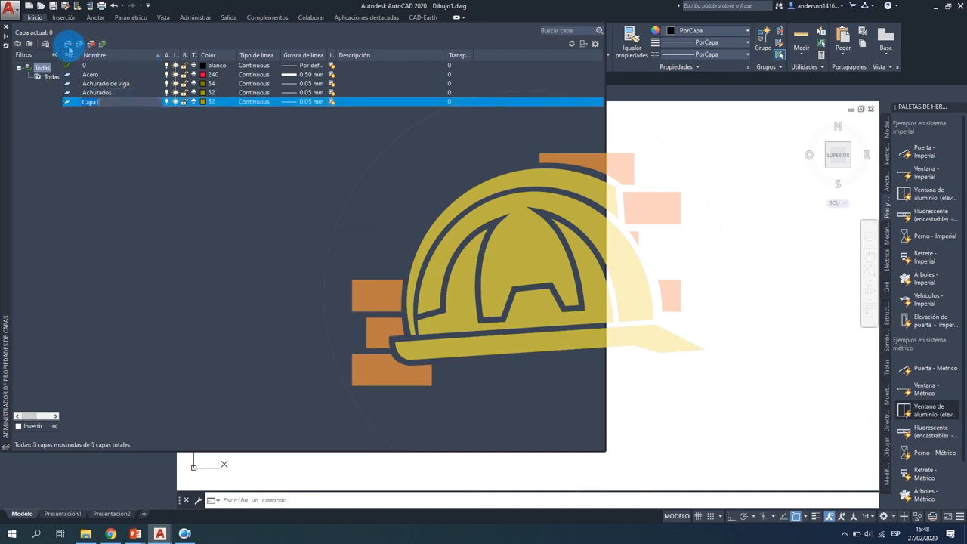
{"action": "type", "text": "Acotado"}
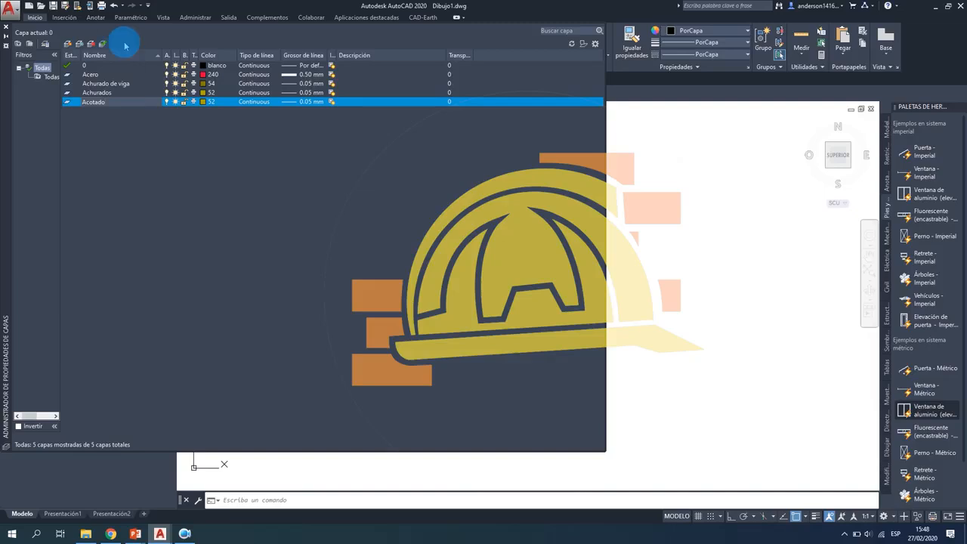
{"action": "left_click", "coordinate": [208, 101]}
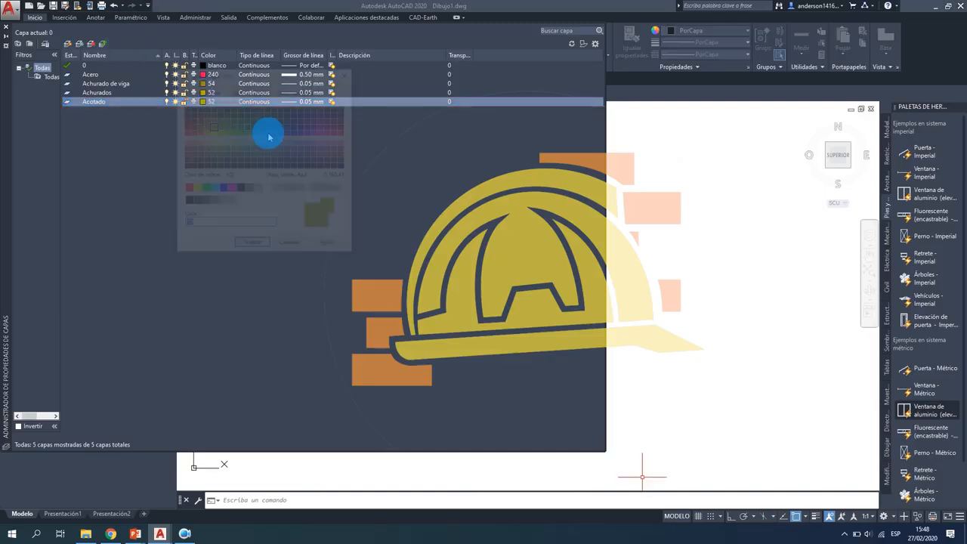
{"action": "left_click", "coordinate": [241, 189]}
{"action": "left_click", "coordinate": [251, 246]}
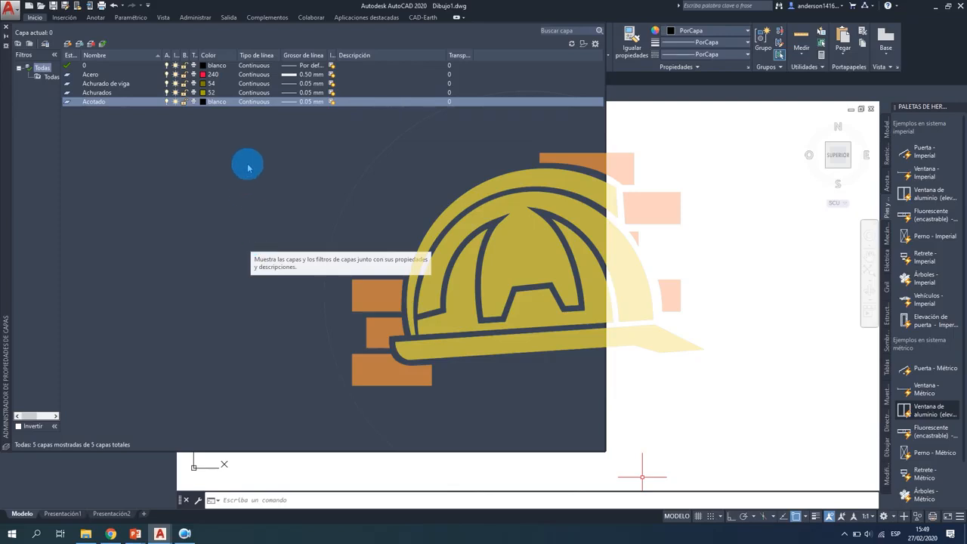
Set the Acotado layer's lineweight to 0.15 mm.
{"action": "left_click", "coordinate": [309, 101]}
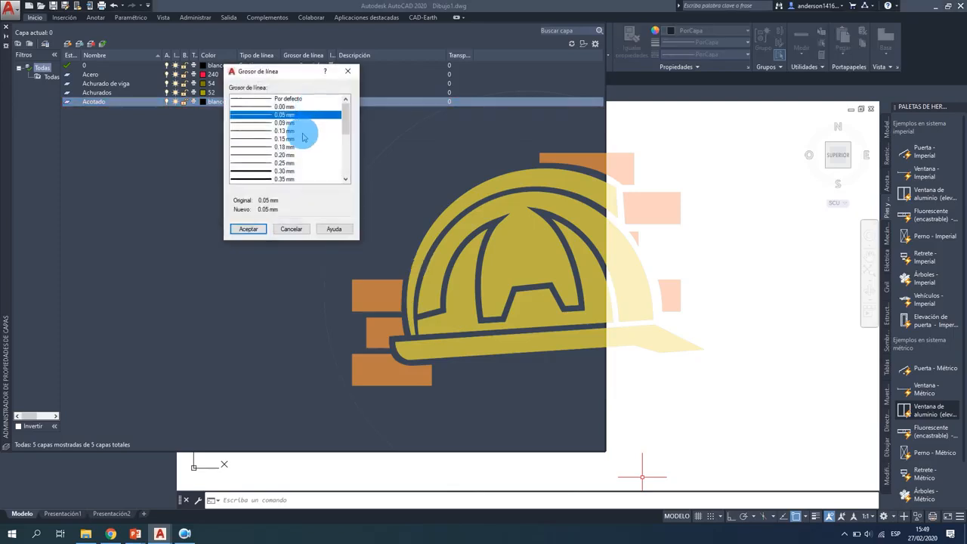
{"action": "left_click", "coordinate": [287, 139]}
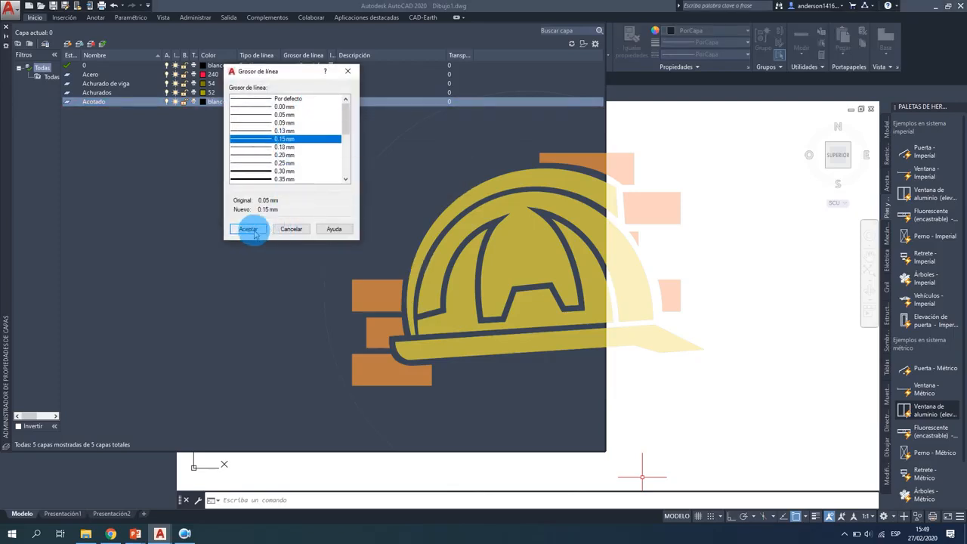
{"action": "left_click", "coordinate": [256, 230]}
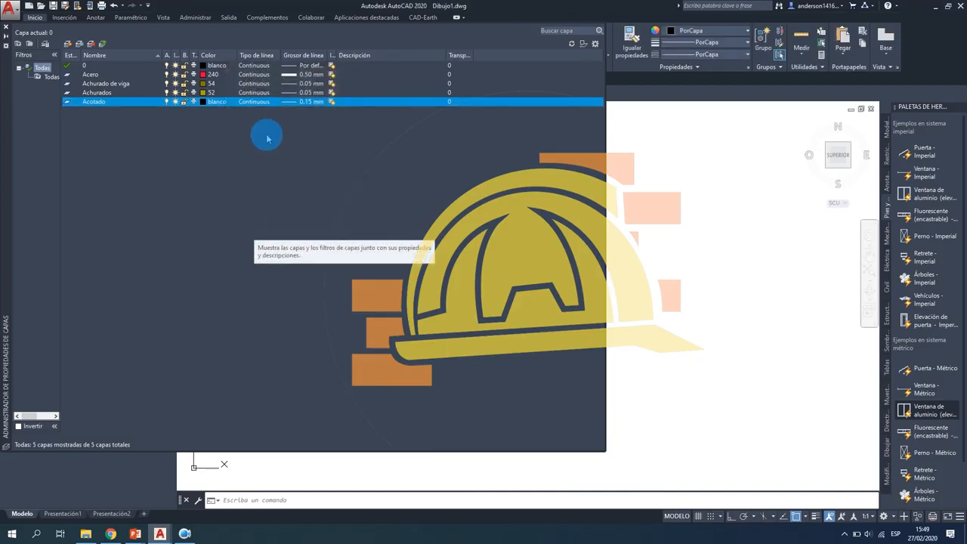
Create a layer named Columnas and set its colour to 190.
{"action": "left_click", "coordinate": [69, 44]}
{"action": "left_click", "coordinate": [150, 191]}
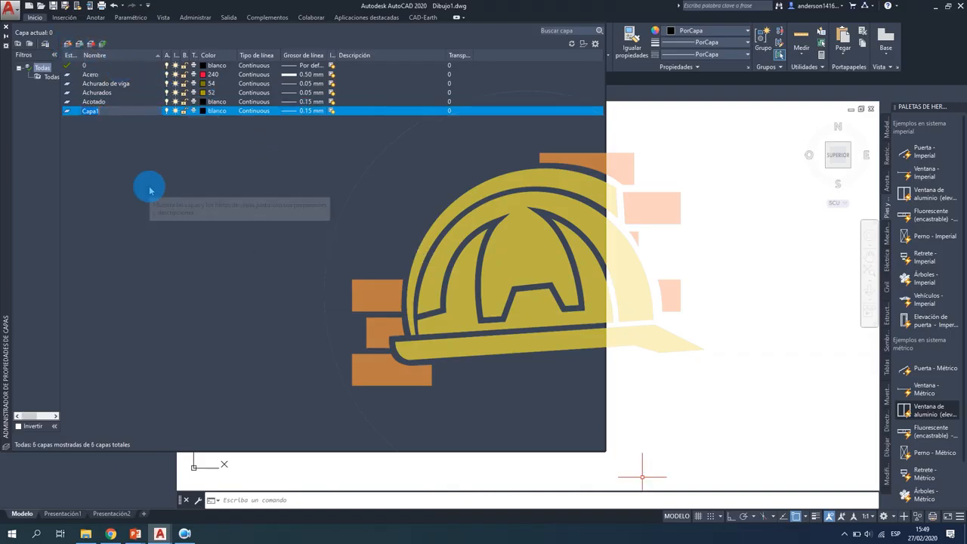
{"action": "type", "text": "Columnas"}
{"action": "left_click", "coordinate": [148, 187]}
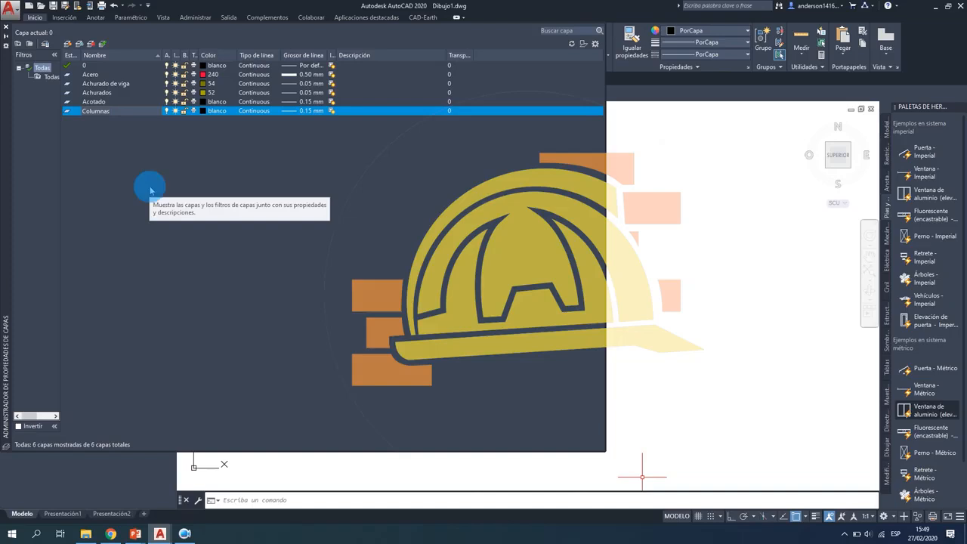
{"action": "left_click", "coordinate": [202, 111]}
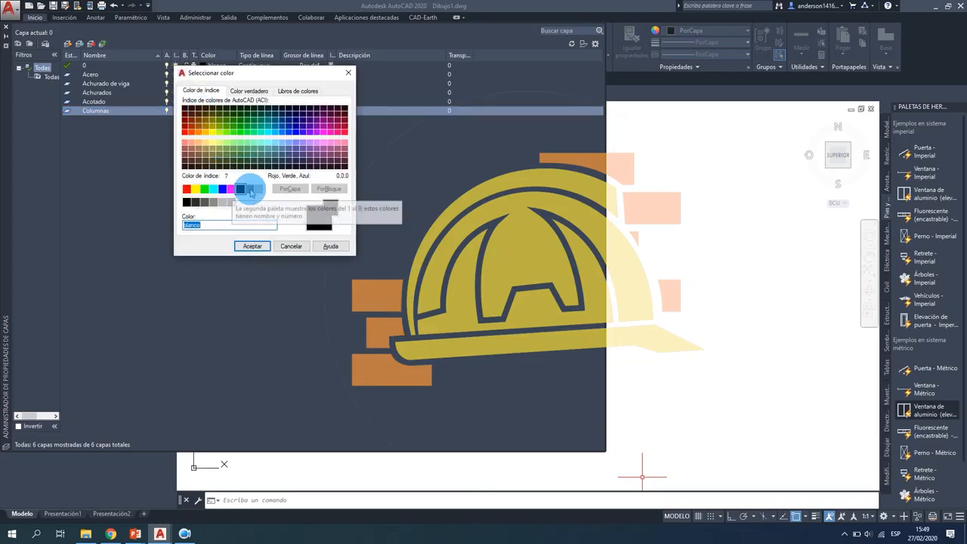
{"action": "type", "text": "1"}
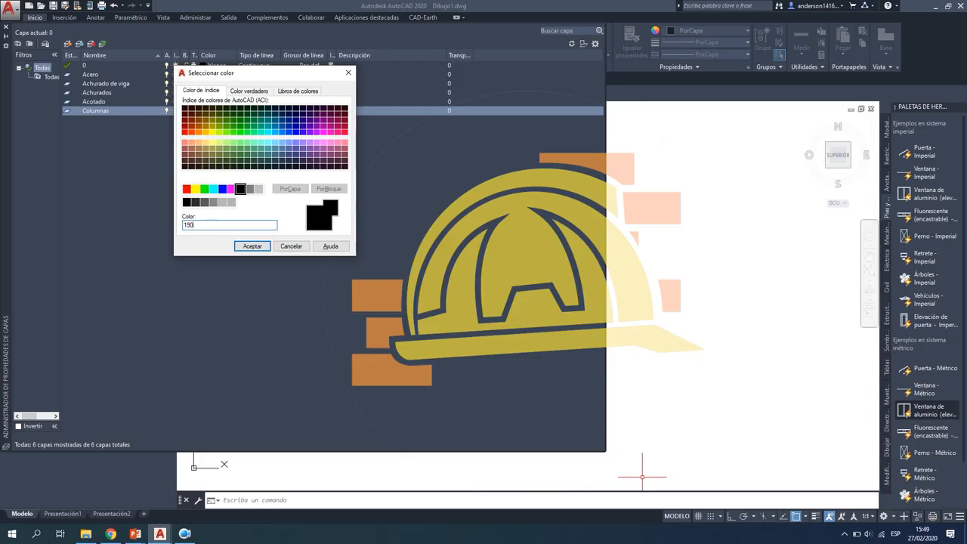
{"action": "type", "text": "90"}
{"action": "key", "text": "Return"}
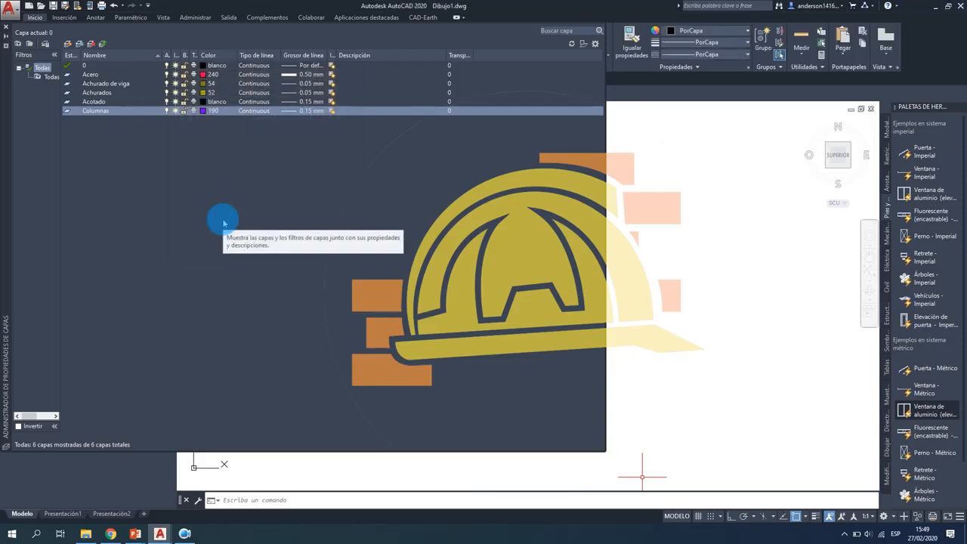
Set the Columnas layer's lineweight to 0.50 mm.
{"action": "left_click", "coordinate": [303, 110]}
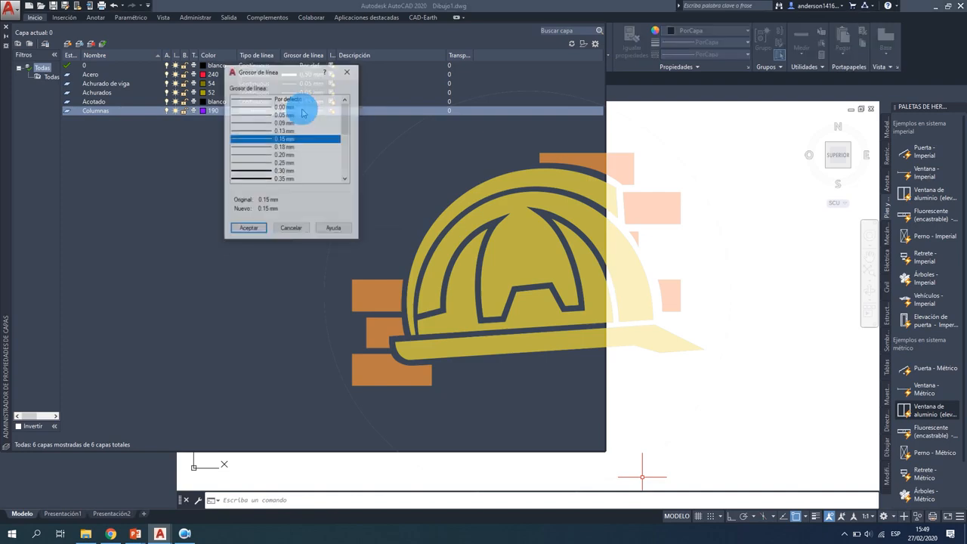
{"action": "scroll", "coordinate": [286, 173], "scroll_direction": "down", "scroll_amount": 1}
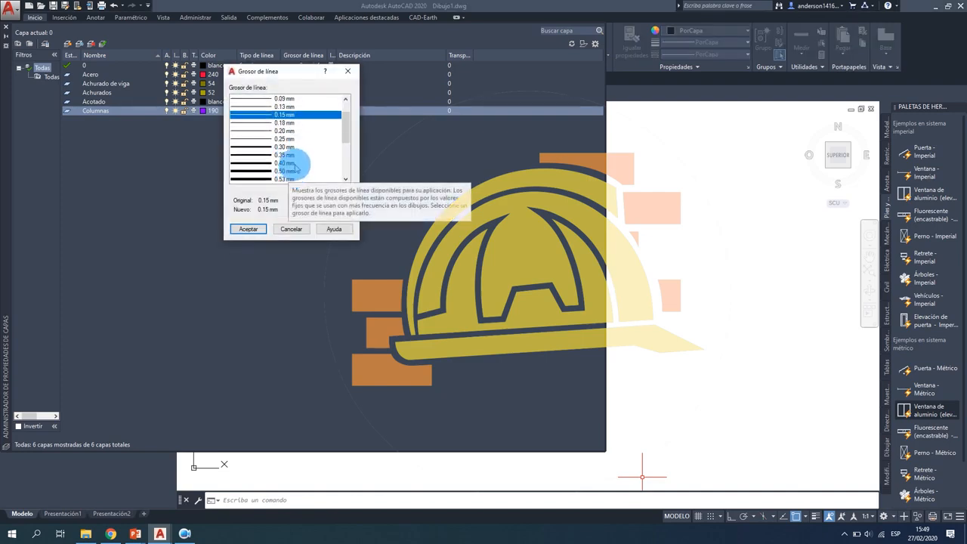
{"action": "left_click", "coordinate": [294, 171]}
{"action": "left_click", "coordinate": [249, 228]}
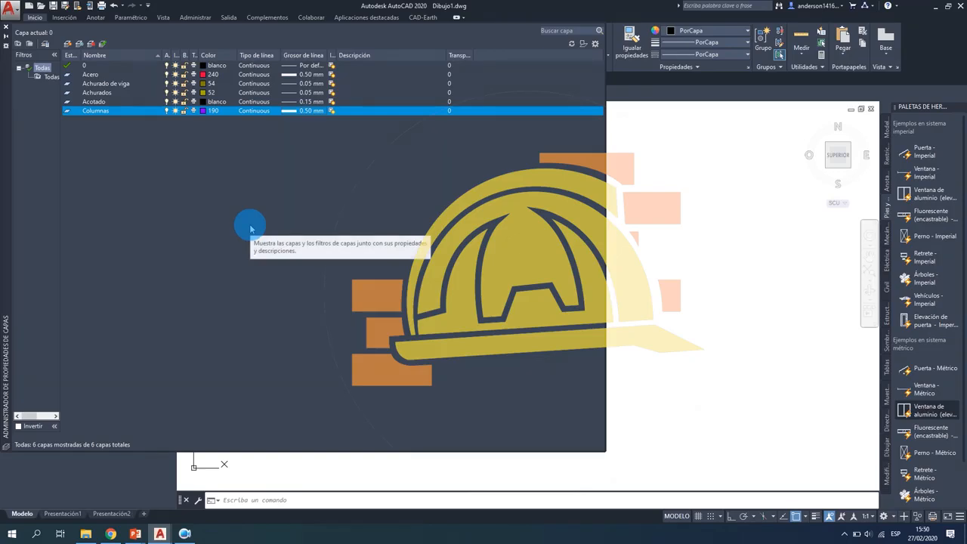
Create a layer named Concreto and set its colour to 156.
{"action": "left_click", "coordinate": [67, 44]}
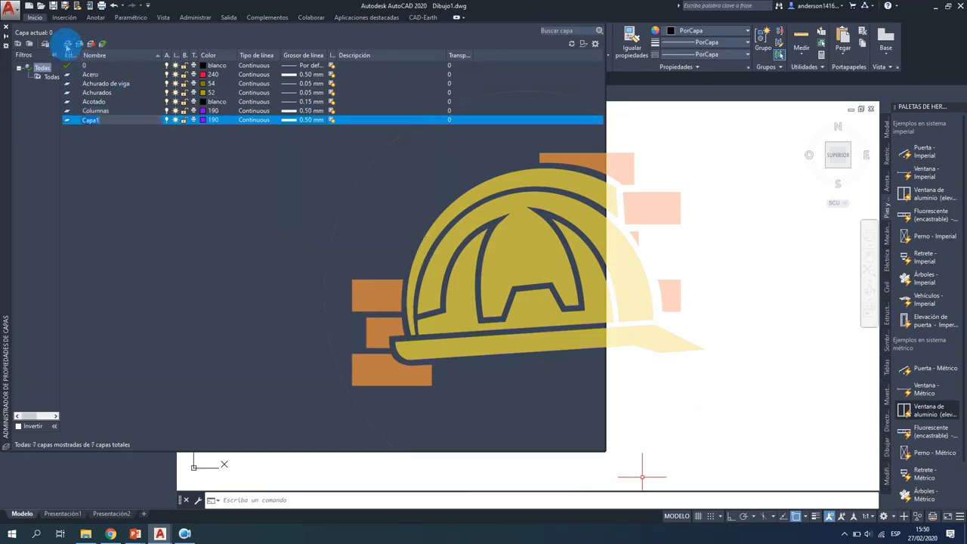
{"action": "type", "text": "Conc"}
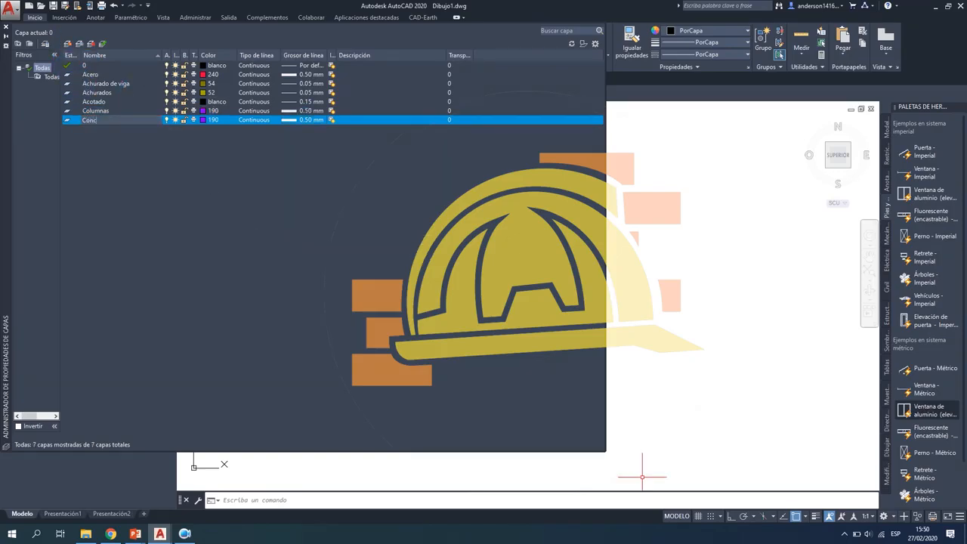
{"action": "type", "text": "reto"}
{"action": "left_click", "coordinate": [206, 120]}
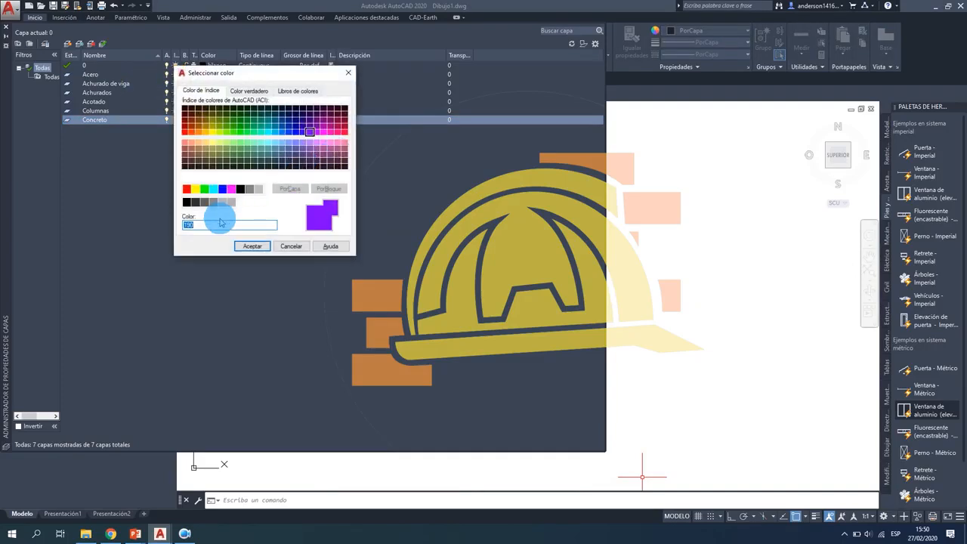
{"action": "type", "text": "15"}
{"action": "key", "text": "Return"}
{"action": "left_click", "coordinate": [220, 222]}
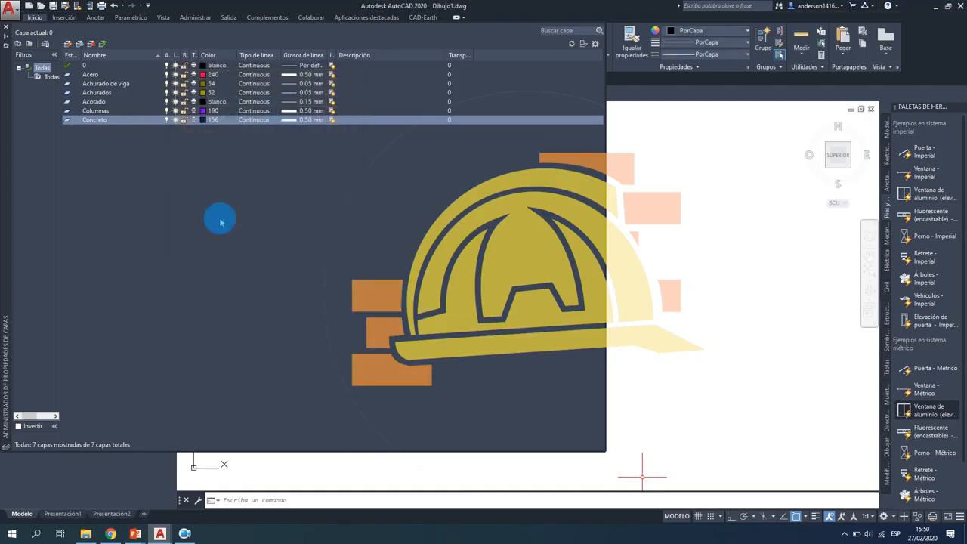
Set the Concreto layer's lineweight to 0.05 mm.
{"action": "left_click", "coordinate": [260, 128]}
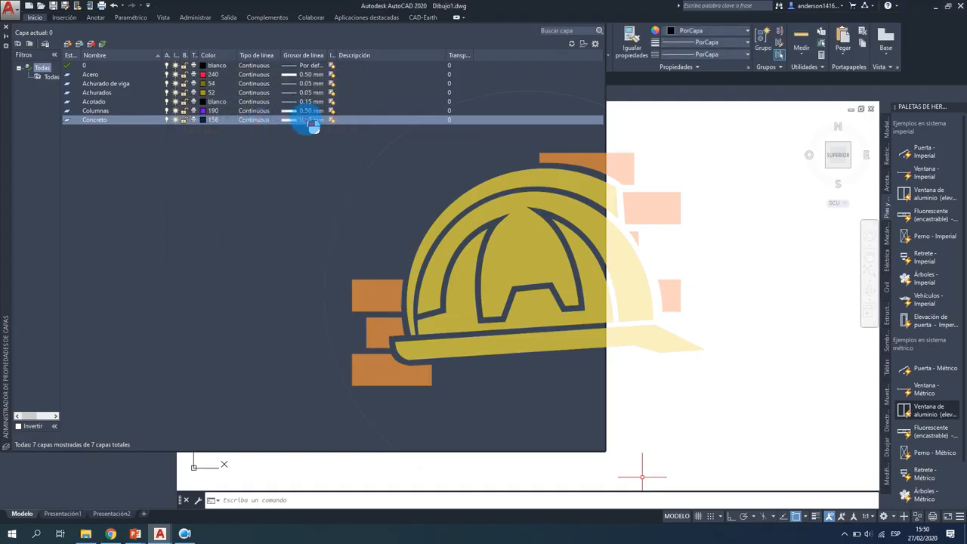
{"action": "left_click", "coordinate": [306, 120]}
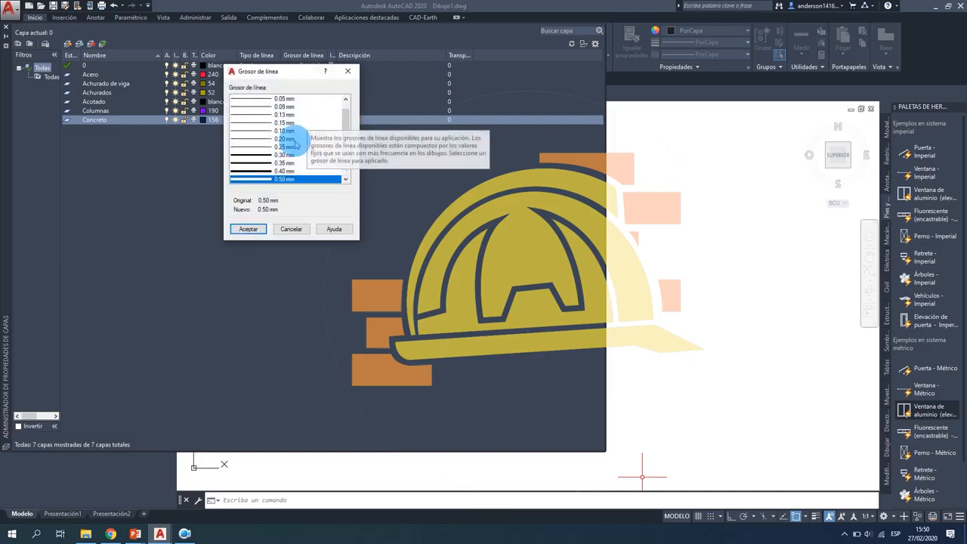
{"action": "left_click", "coordinate": [292, 99]}
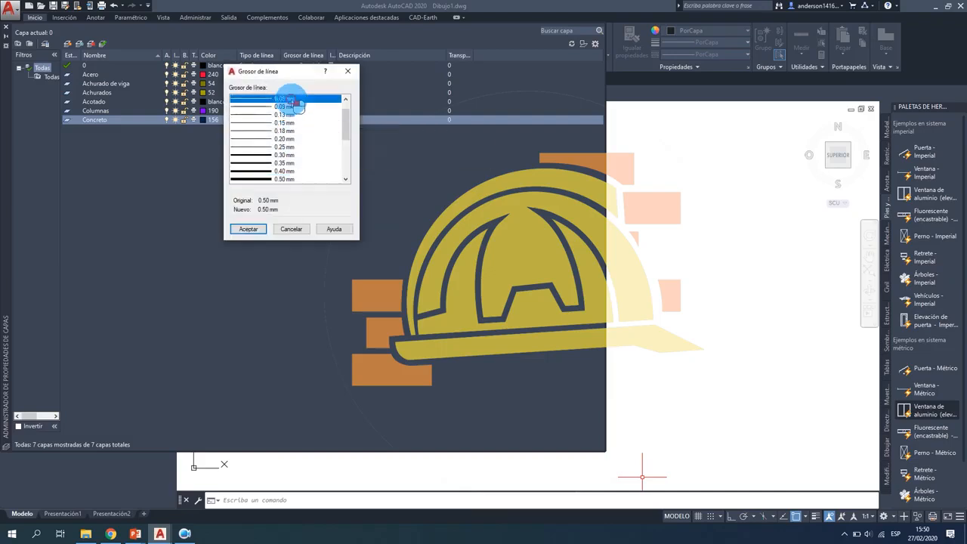
{"action": "left_click", "coordinate": [249, 236]}
Create a layer named Cont. Viga and set its colour to white (blanco).
{"action": "left_click", "coordinate": [66, 43]}
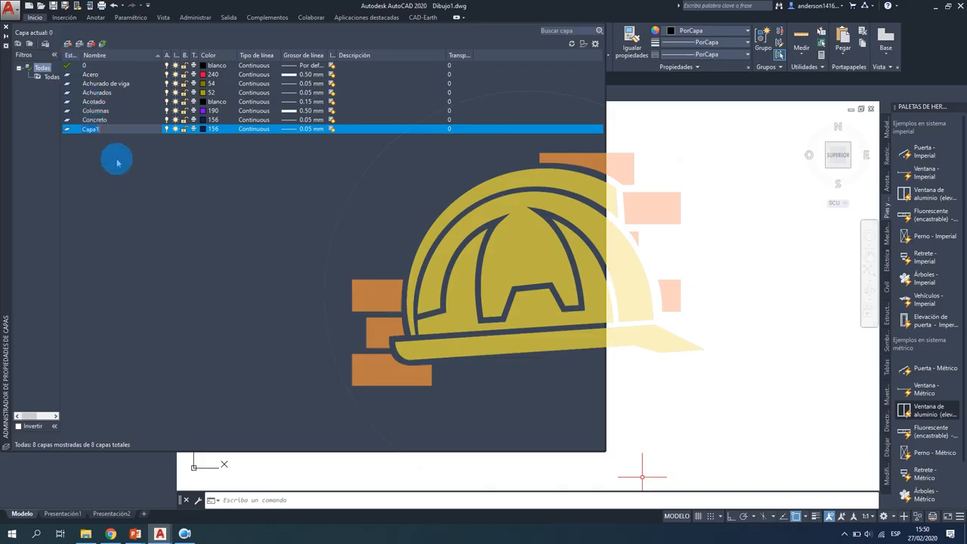
{"action": "type", "text": "Cont. Viga"}
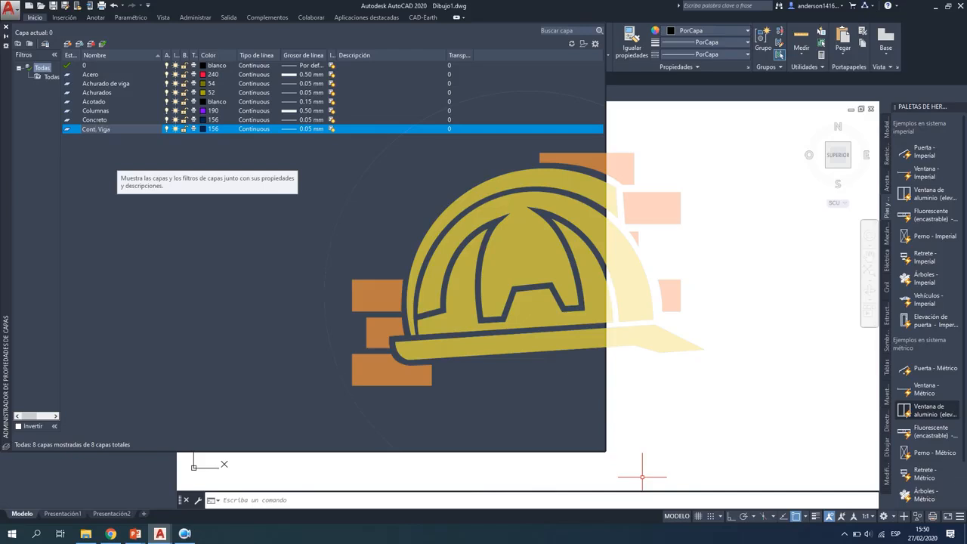
{"action": "left_click", "coordinate": [146, 180]}
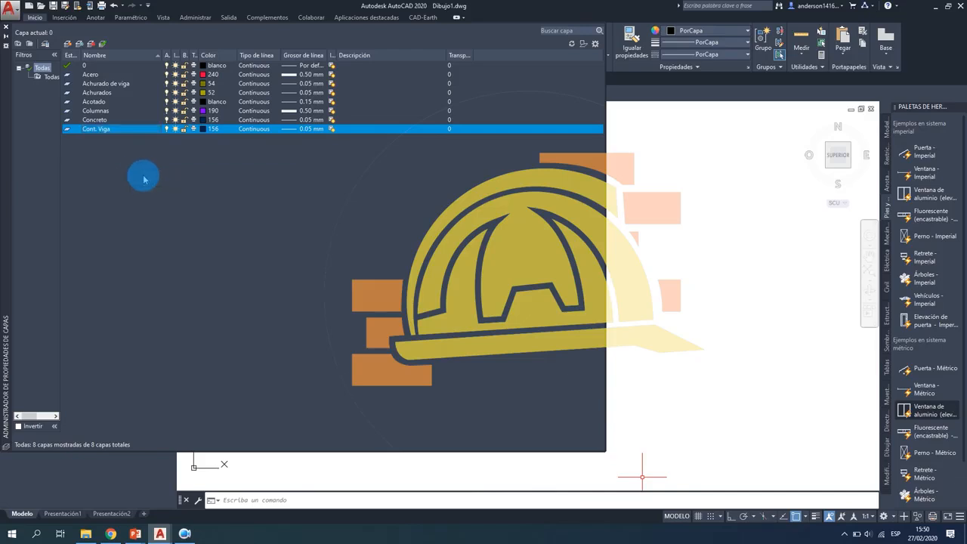
{"action": "left_click", "coordinate": [207, 130]}
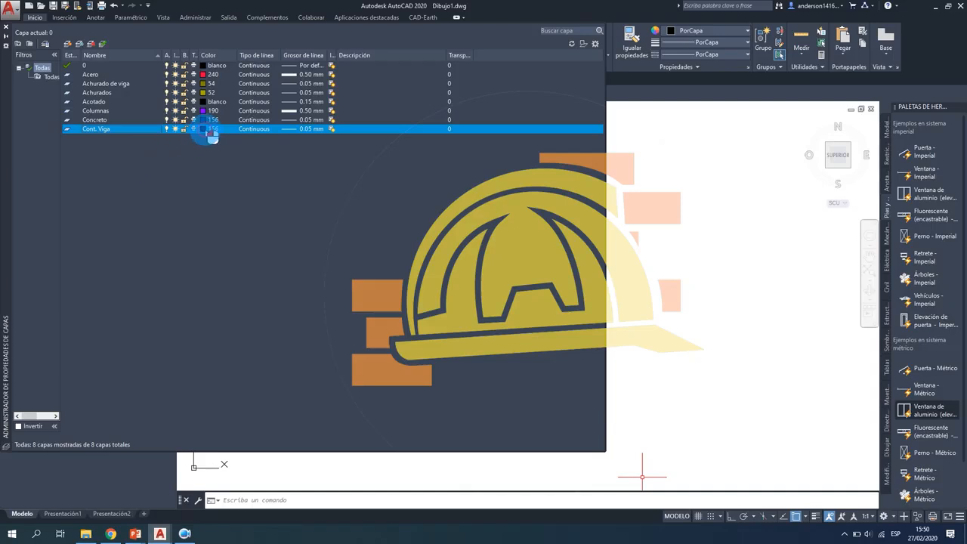
{"action": "left_click", "coordinate": [250, 189]}
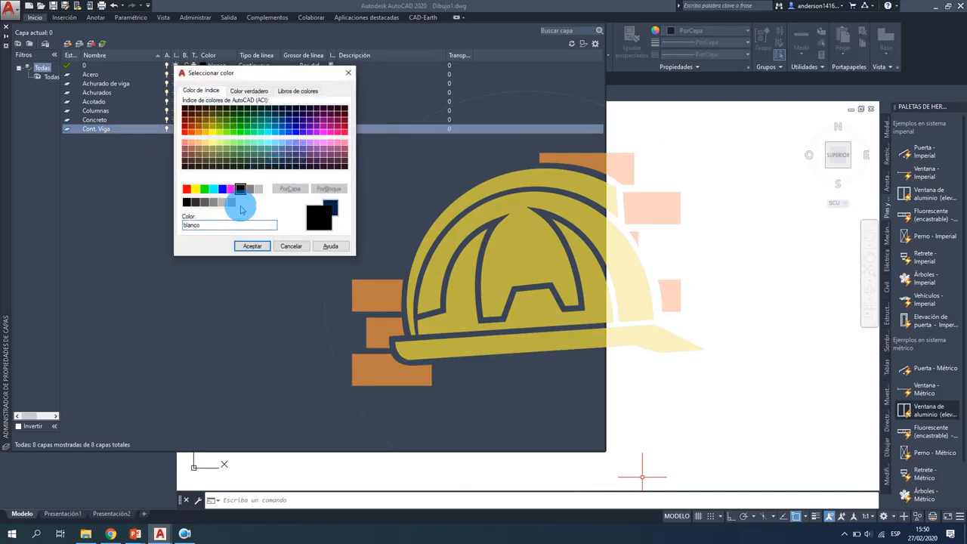
{"action": "left_click", "coordinate": [252, 245]}
Set the Cont. Viga layer's lineweight to 0.15 mm.
{"action": "left_click", "coordinate": [255, 130]}
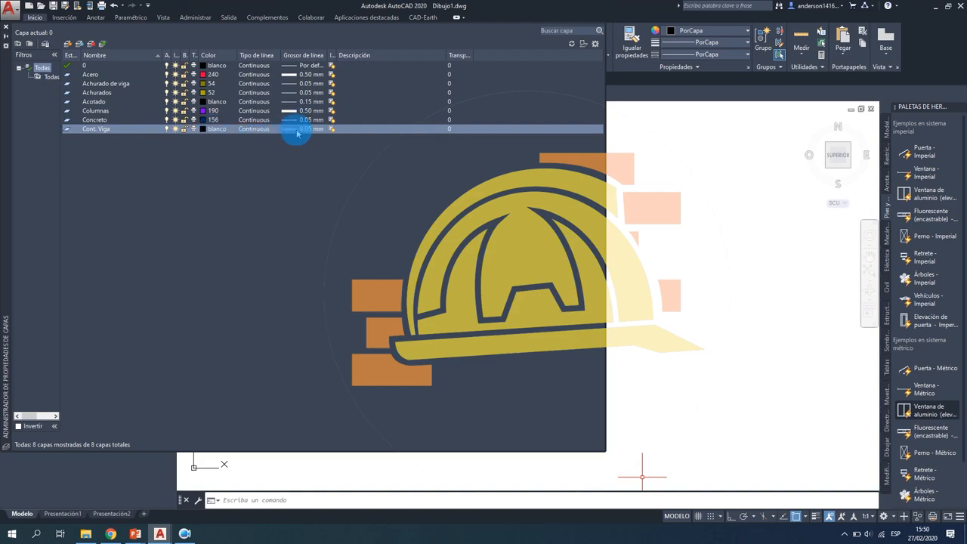
{"action": "left_click", "coordinate": [298, 130]}
{"action": "left_click", "coordinate": [290, 139]}
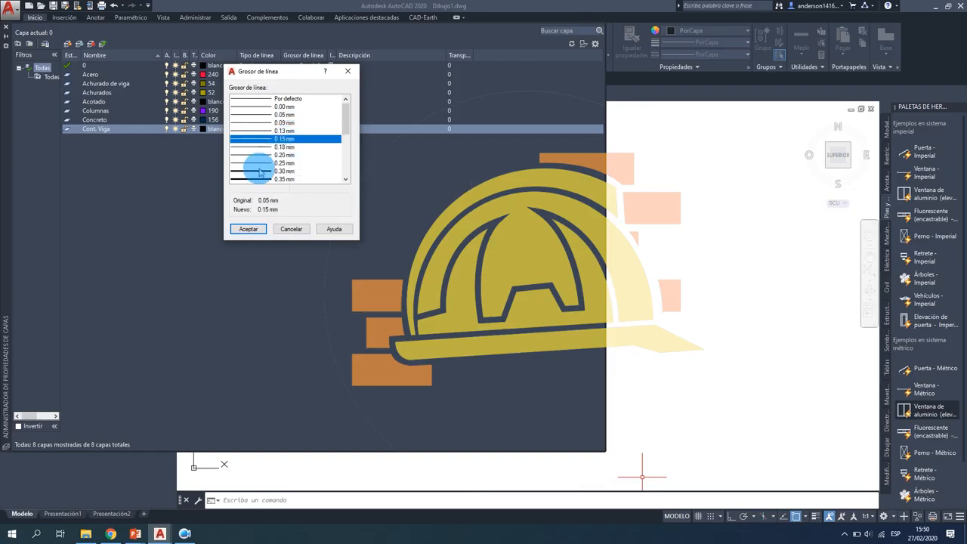
{"action": "left_click", "coordinate": [248, 229]}
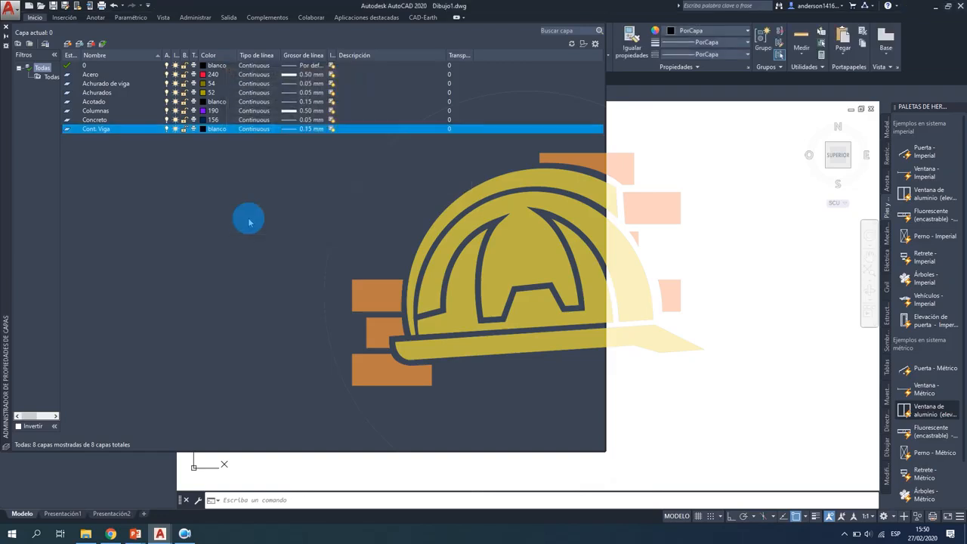
Create a layer named Cortes and set its colour to 134.
{"action": "left_click", "coordinate": [67, 44]}
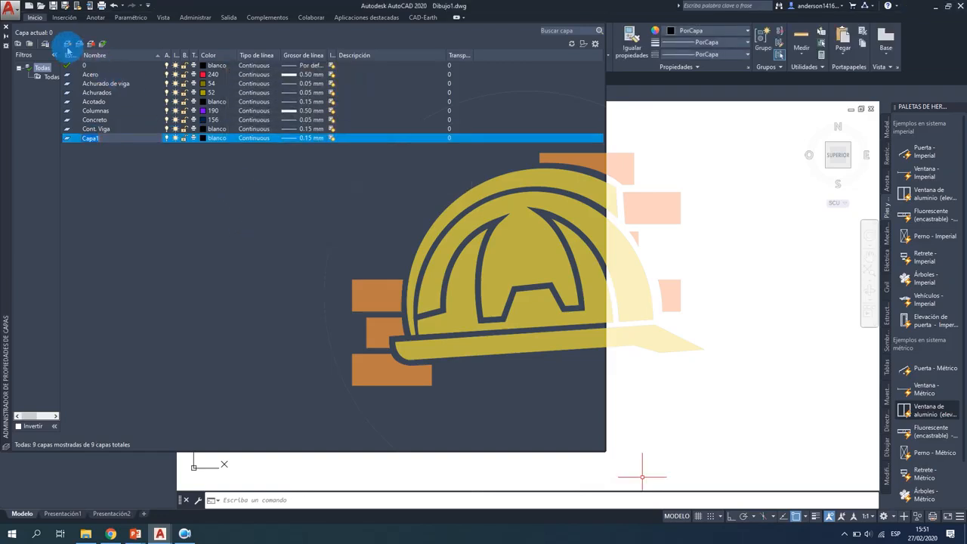
{"action": "type", "text": "Cortes"}
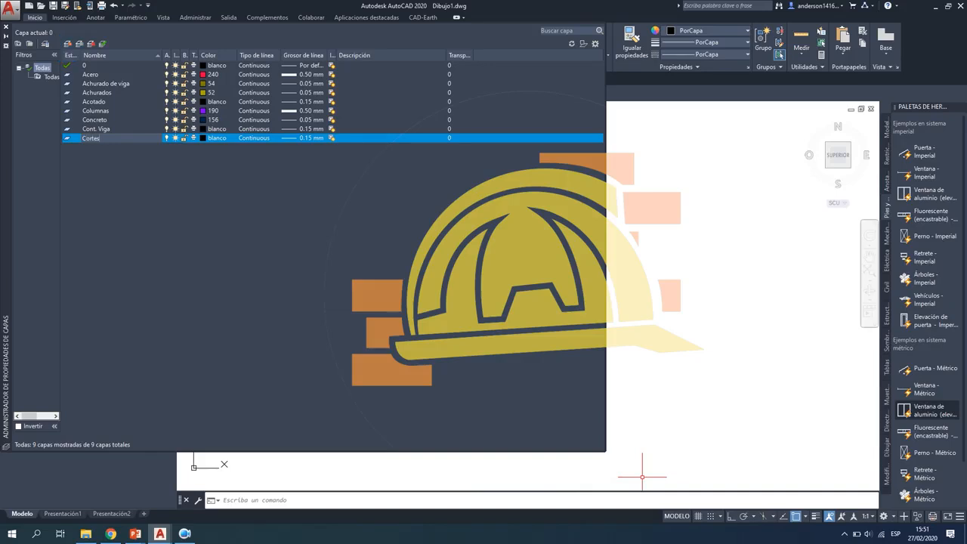
{"action": "key", "text": "Return"}
{"action": "left_click", "coordinate": [203, 139]}
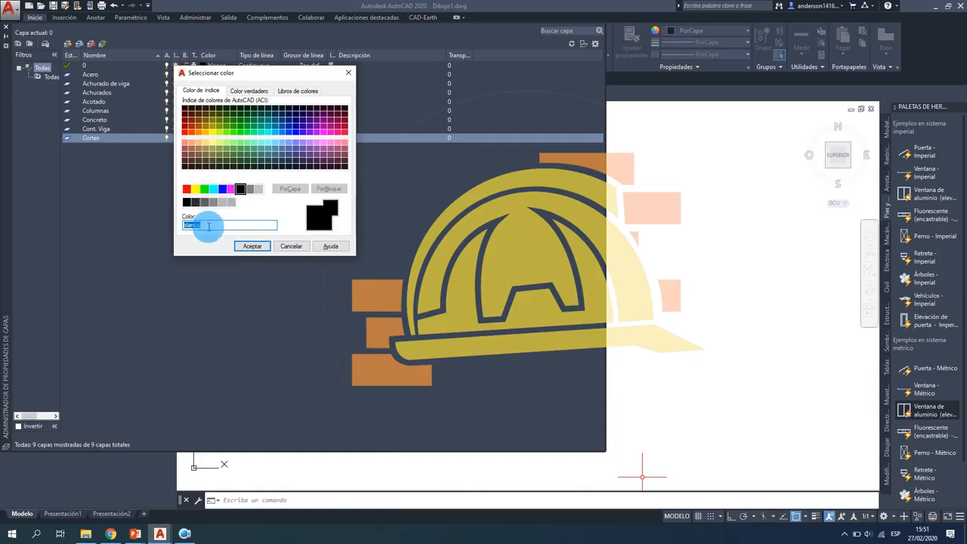
{"action": "type", "text": "134"}
{"action": "key", "text": "Return"}
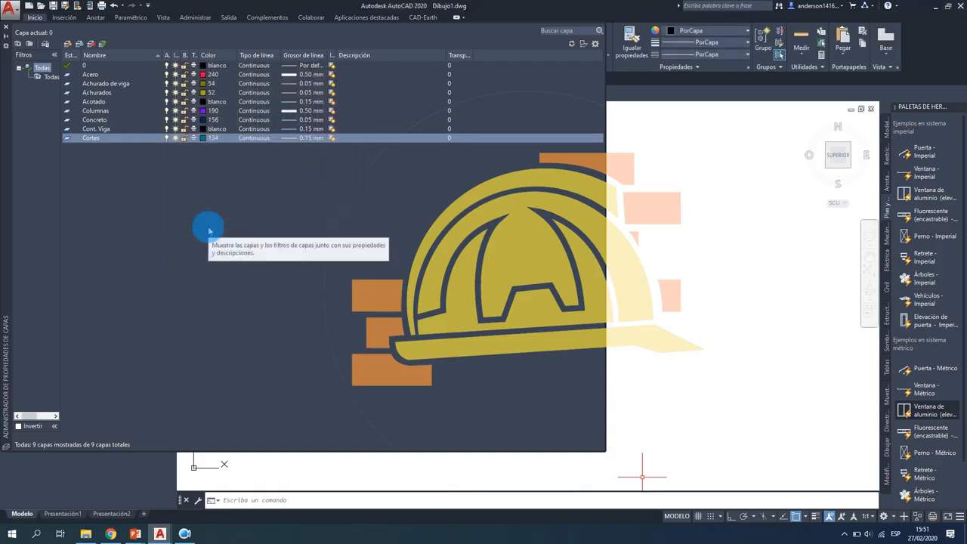
Set the Cortes layer's lineweight to 0.20 mm.
{"action": "left_click", "coordinate": [311, 139]}
{"action": "left_click", "coordinate": [304, 155]}
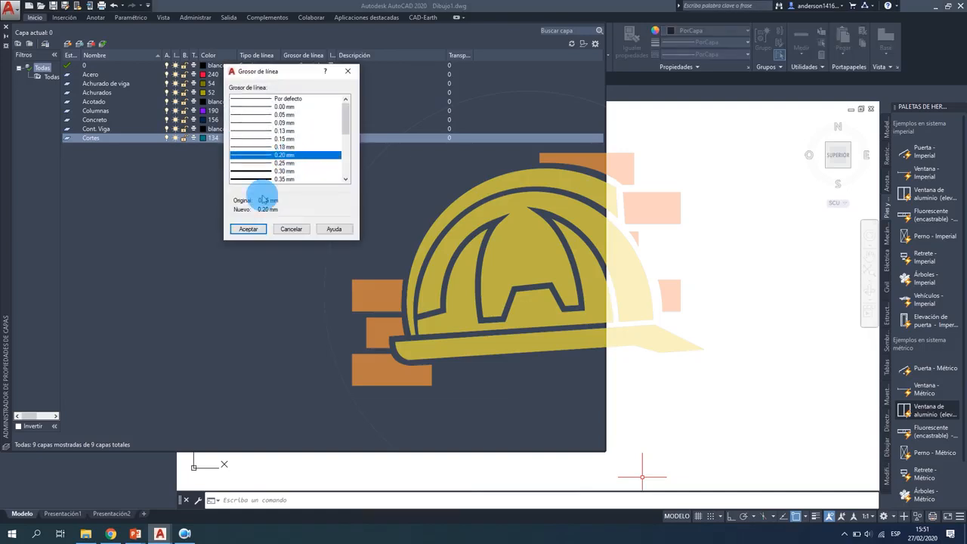
{"action": "left_click", "coordinate": [248, 229]}
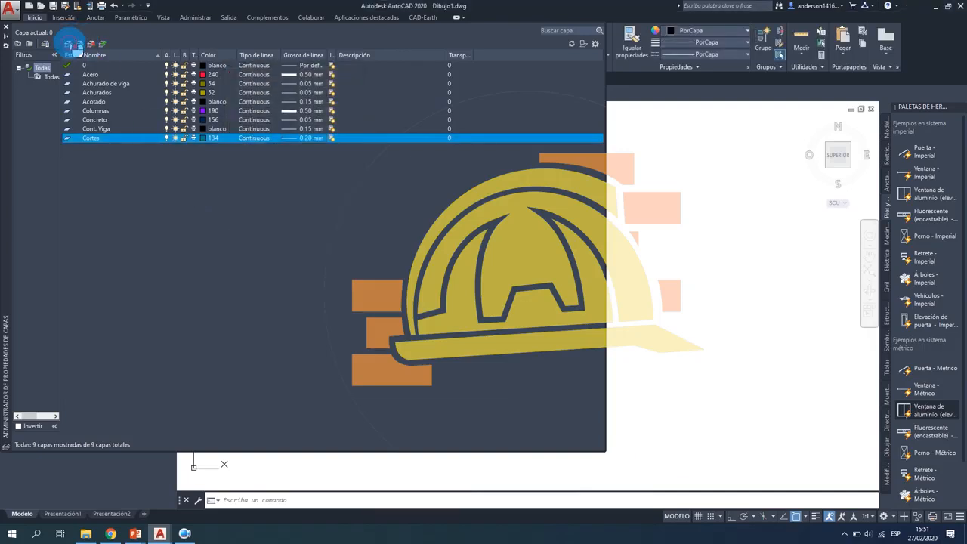
Create a layer named Cotas and set its colour to white (blanco).
{"action": "left_click", "coordinate": [68, 43]}
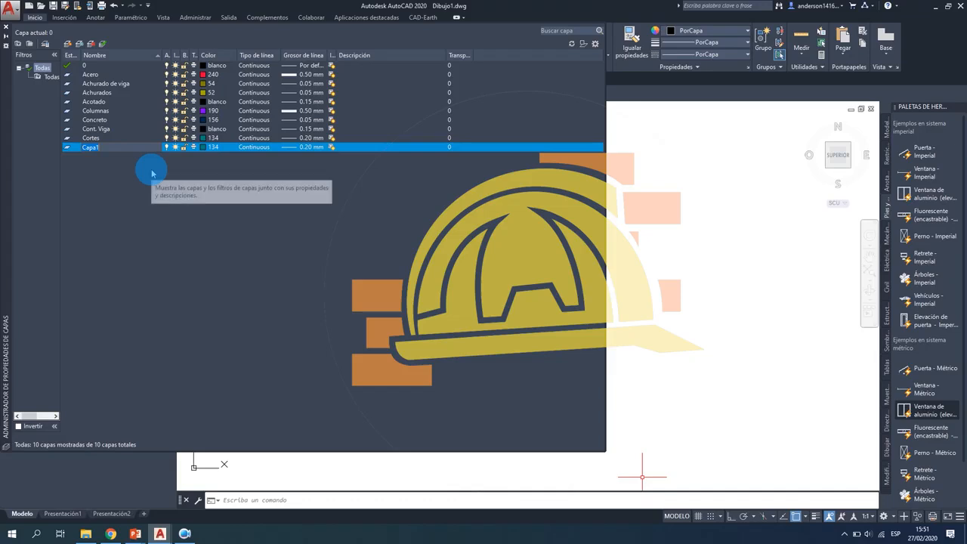
{"action": "type", "text": "Cotas"}
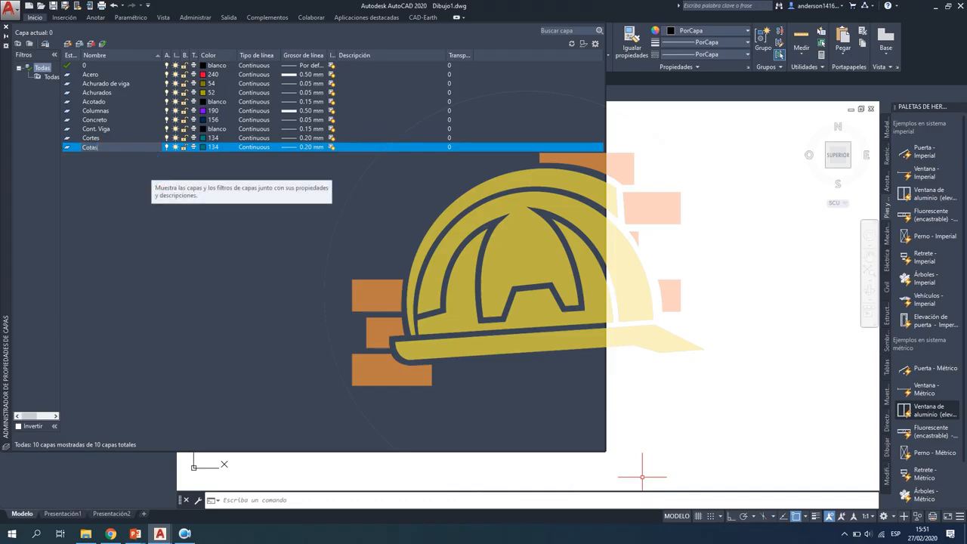
{"action": "left_click", "coordinate": [203, 147]}
{"action": "left_click", "coordinate": [242, 188]}
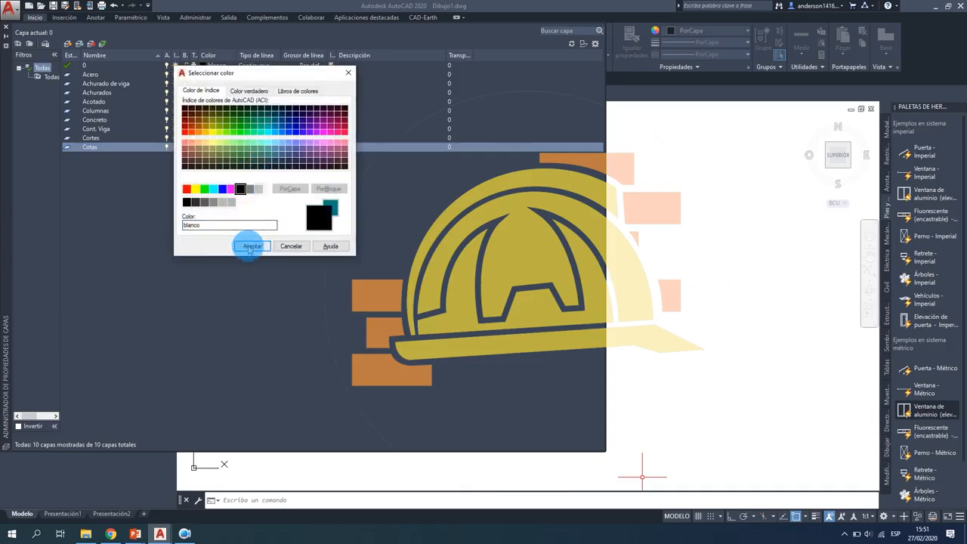
{"action": "left_click", "coordinate": [250, 244]}
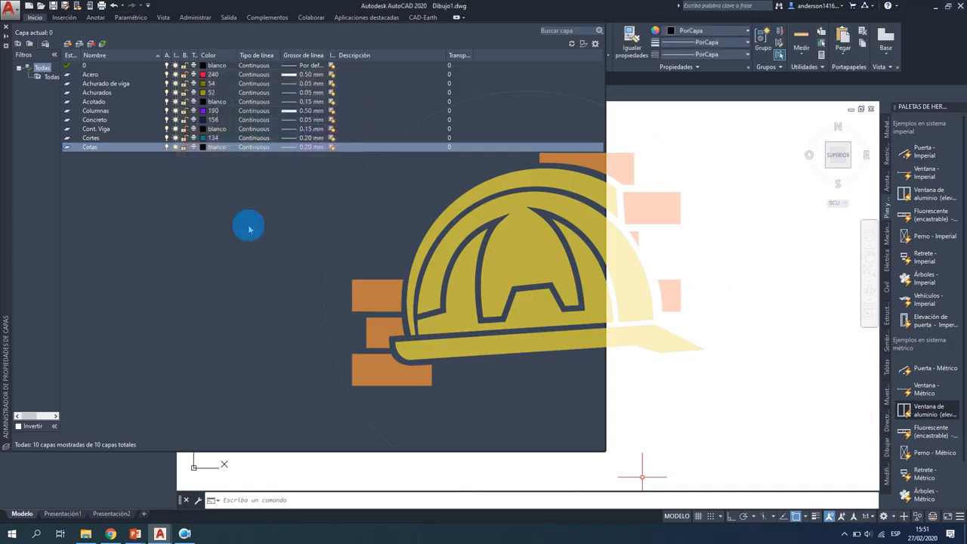
Set the Cotas layer's lineweight to 0.15 mm.
{"action": "left_click", "coordinate": [311, 151]}
{"action": "left_click", "coordinate": [287, 139]}
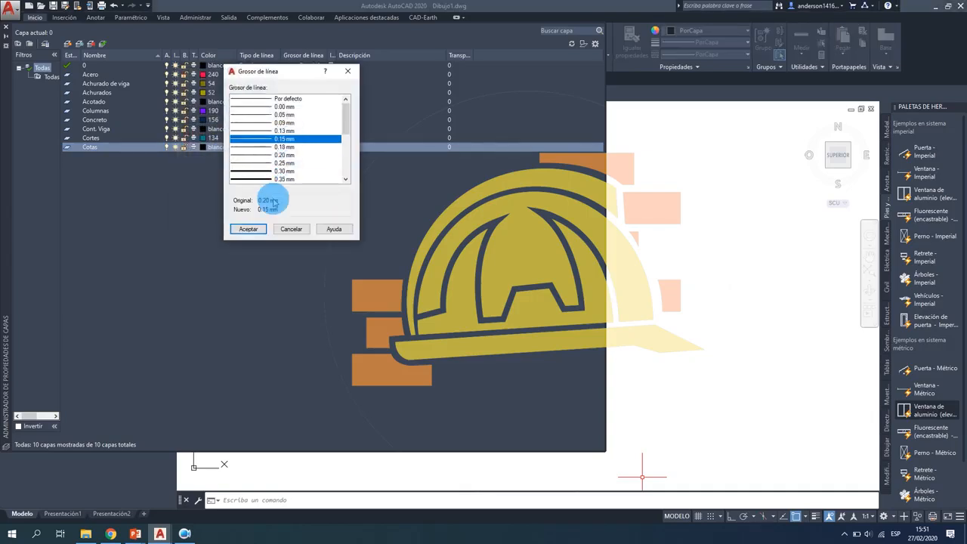
{"action": "left_click", "coordinate": [249, 230]}
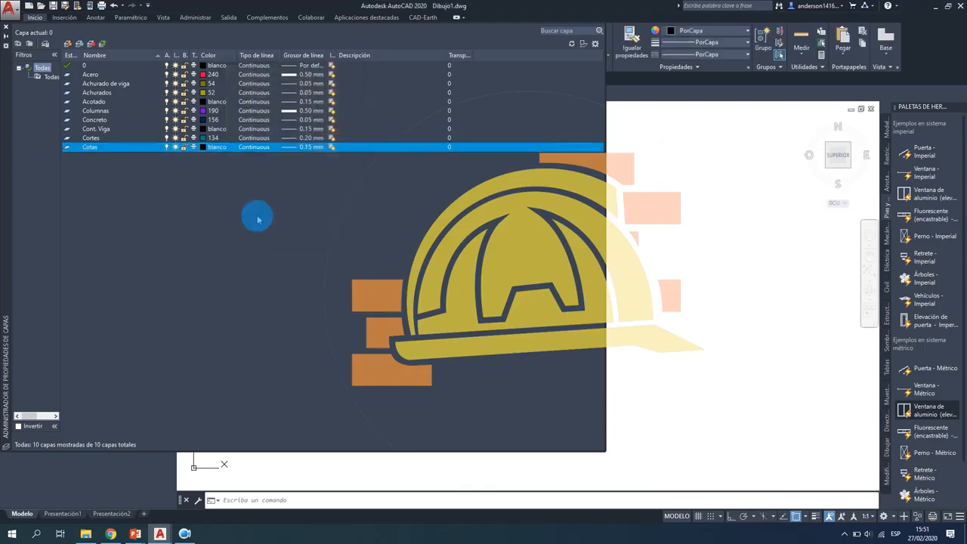
Create two layers named Cuadros and Detalles, keeping the colour and lineweight inherited from Cotas.
{"action": "left_click", "coordinate": [68, 44]}
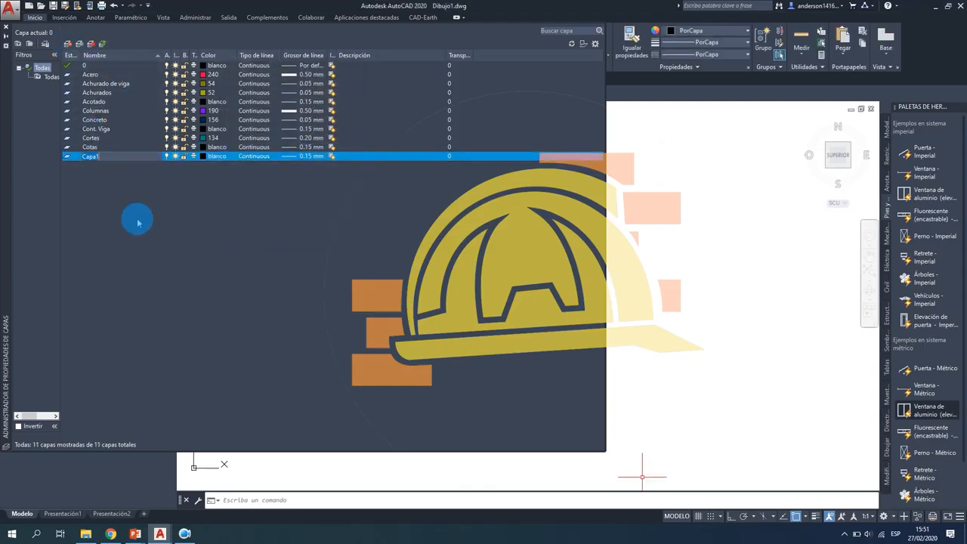
{"action": "type", "text": "Cuadros"}
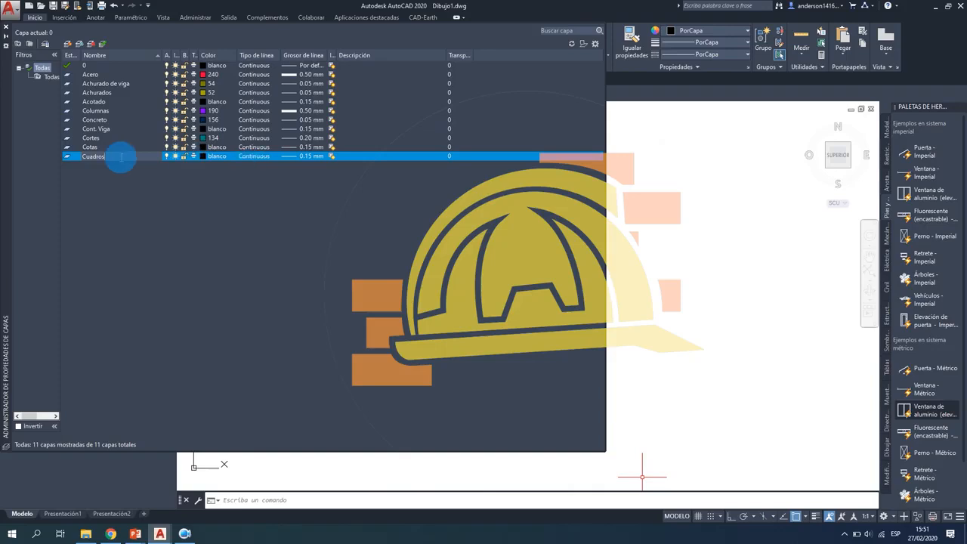
{"action": "left_click", "coordinate": [68, 43]}
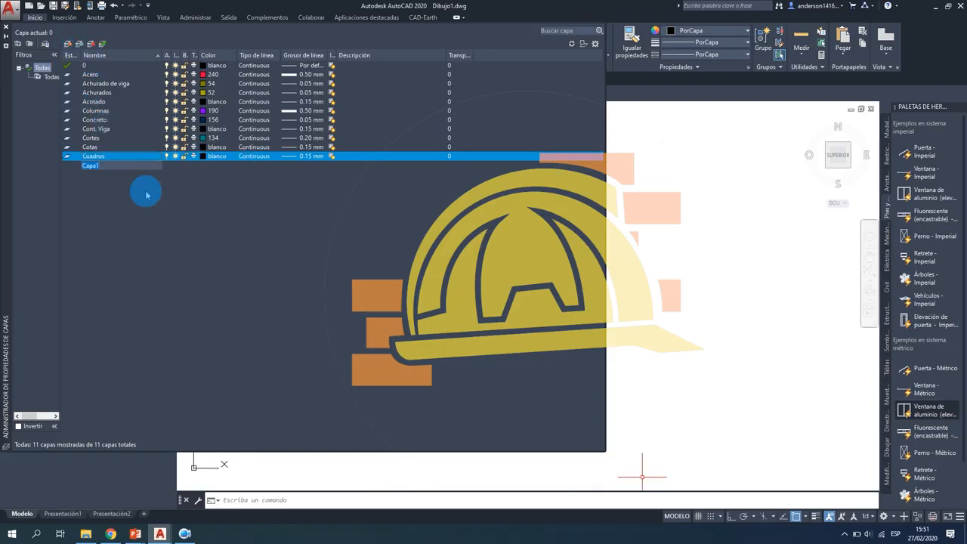
{"action": "type", "text": "Deta"}
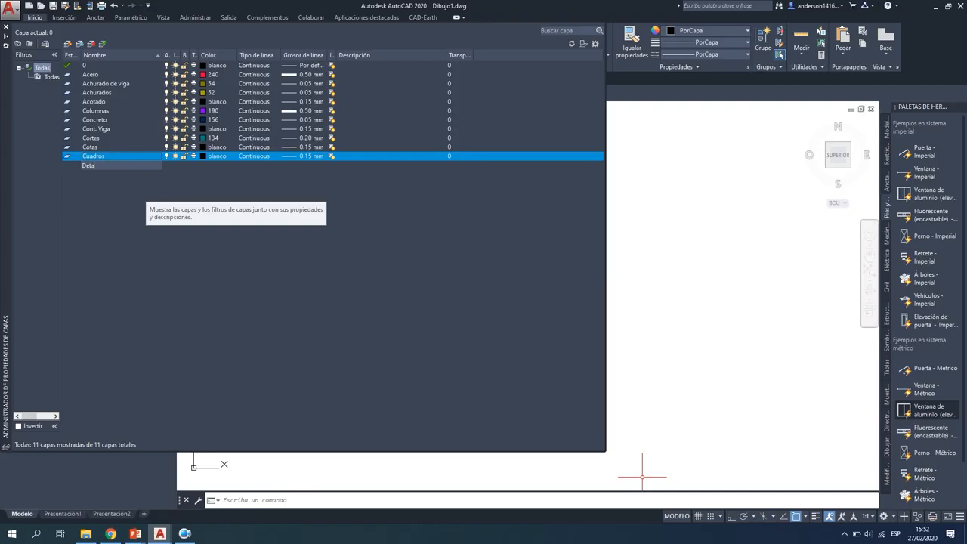
{"action": "type", "text": "lles"}
{"action": "left_click", "coordinate": [146, 194]}
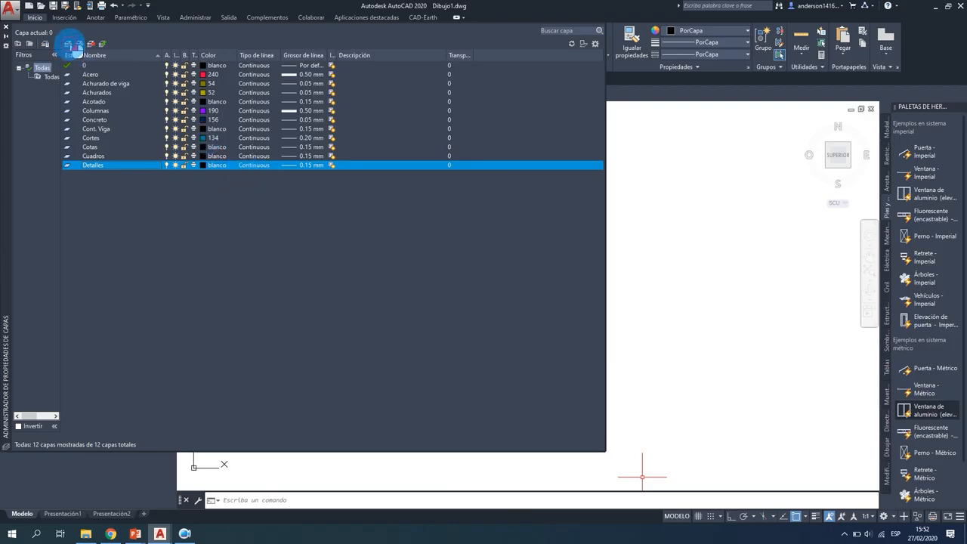
Create a layer named Estrivos and set its colour to yellow (amarillo).
{"action": "left_click", "coordinate": [68, 44]}
{"action": "type", "text": "E"}
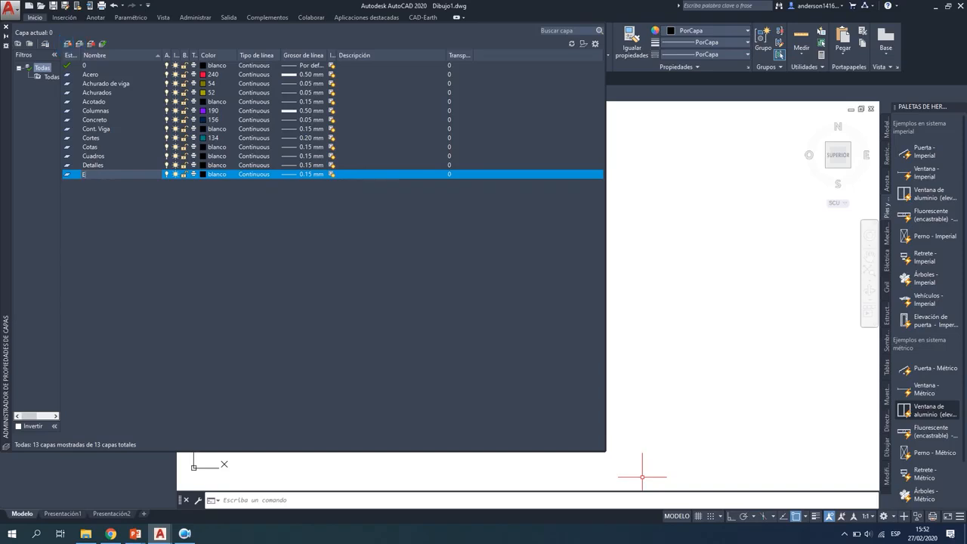
{"action": "type", "text": "strivos"}
{"action": "left_click", "coordinate": [123, 196]}
{"action": "left_click", "coordinate": [204, 175]}
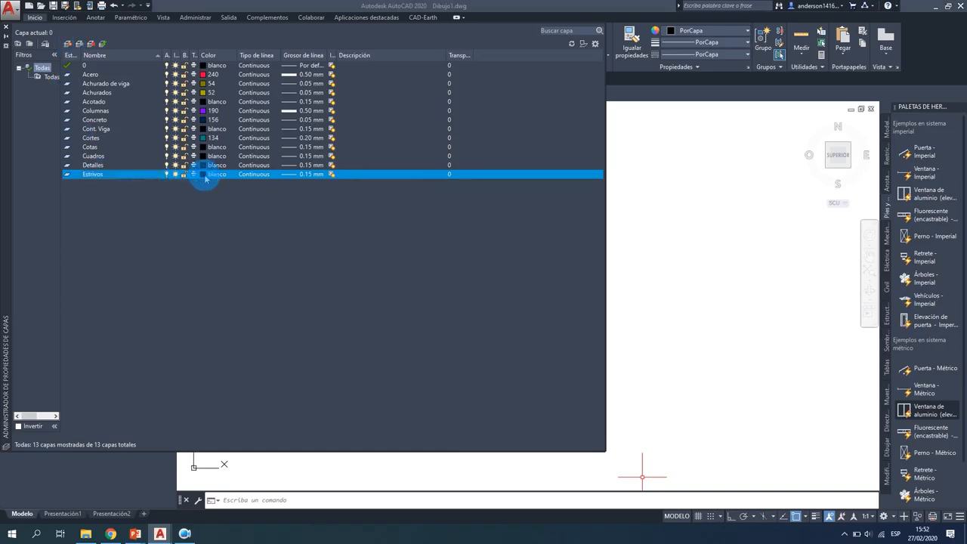
{"action": "left_click", "coordinate": [196, 188]}
{"action": "left_click", "coordinate": [257, 251]}
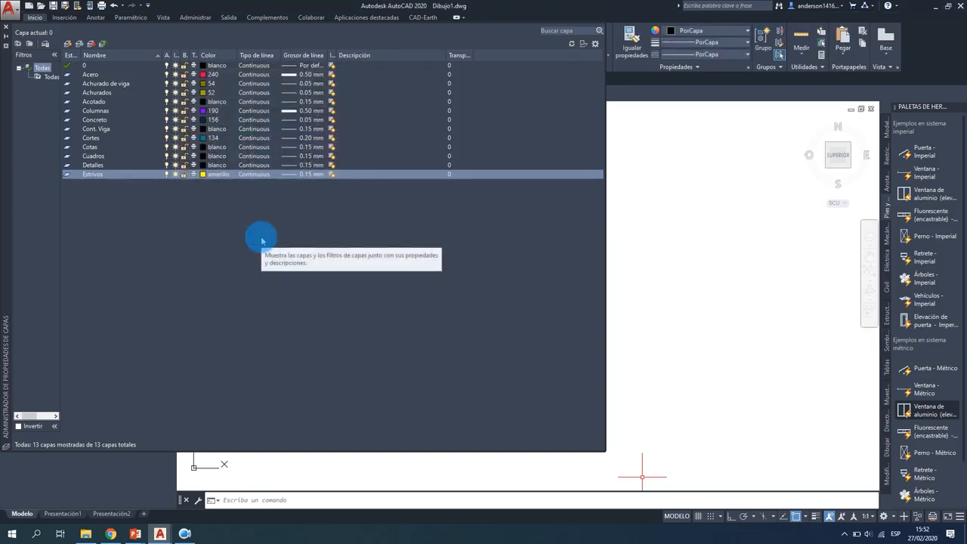
Set the Estrivos layer's lineweight to 0.30 mm.
{"action": "left_click", "coordinate": [308, 174]}
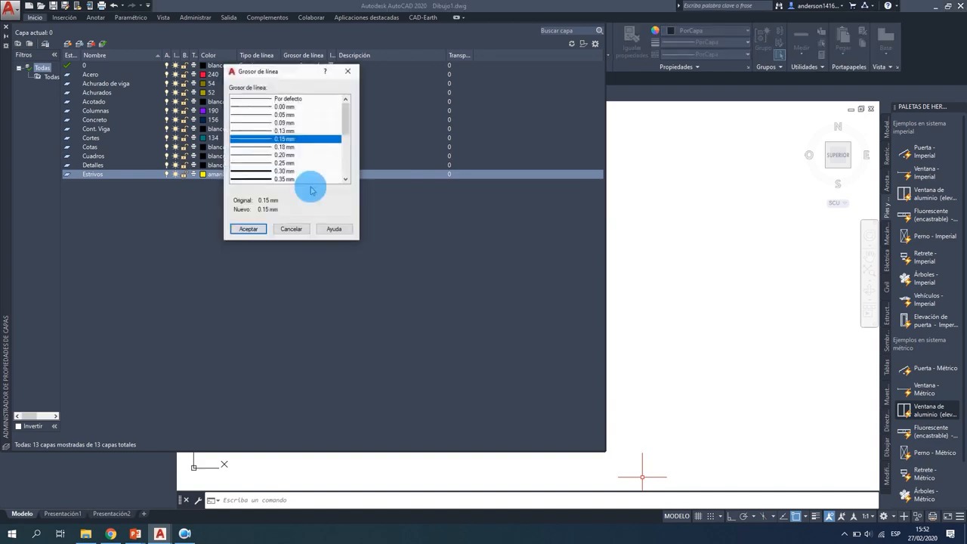
{"action": "left_click", "coordinate": [290, 171]}
{"action": "left_click", "coordinate": [248, 228]}
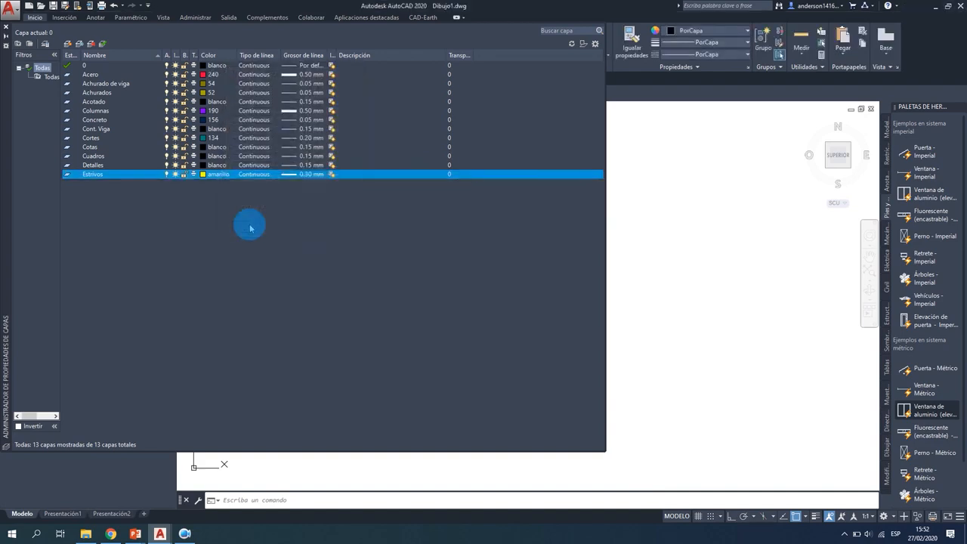
Create a layer named Indicadores and set its colour to 252.
{"action": "left_click", "coordinate": [67, 44]}
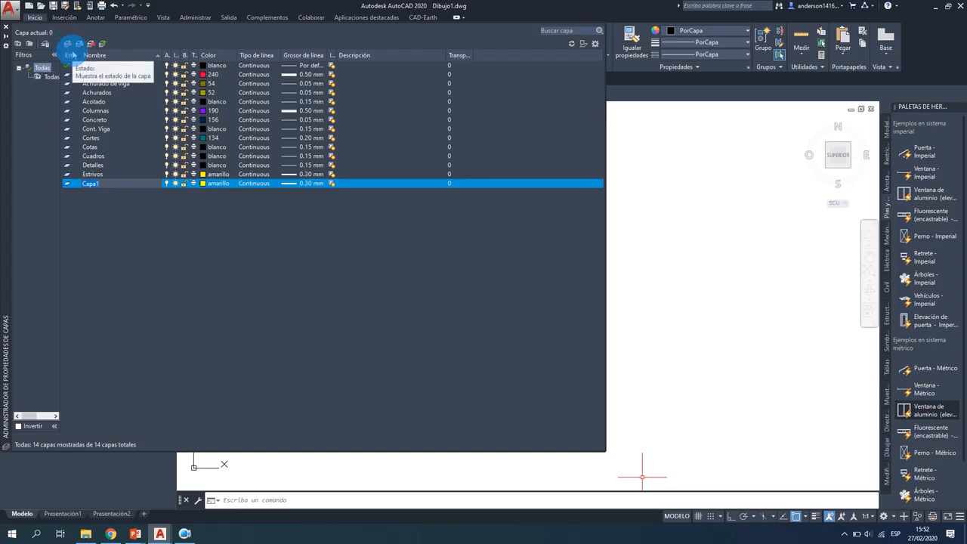
{"action": "type", "text": "Indicadores"}
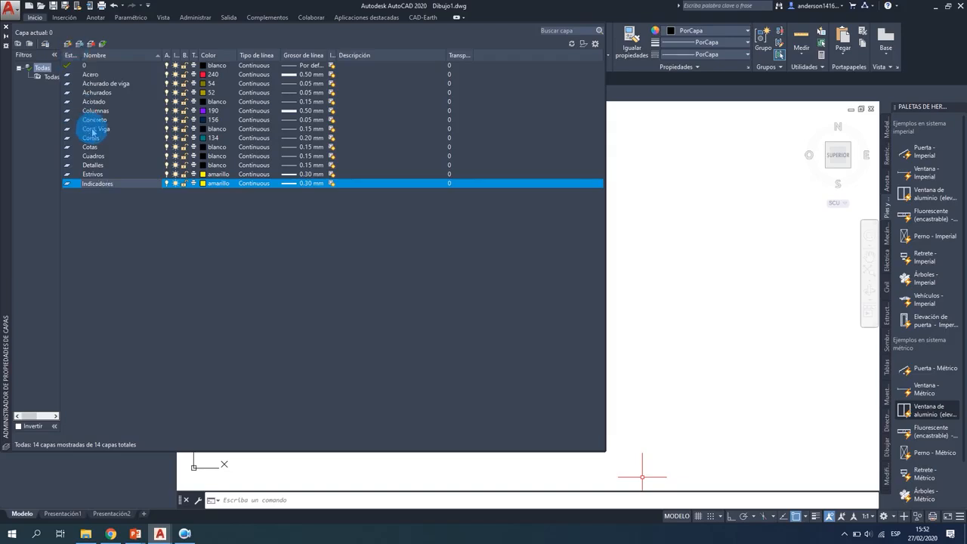
{"action": "left_click", "coordinate": [202, 184]}
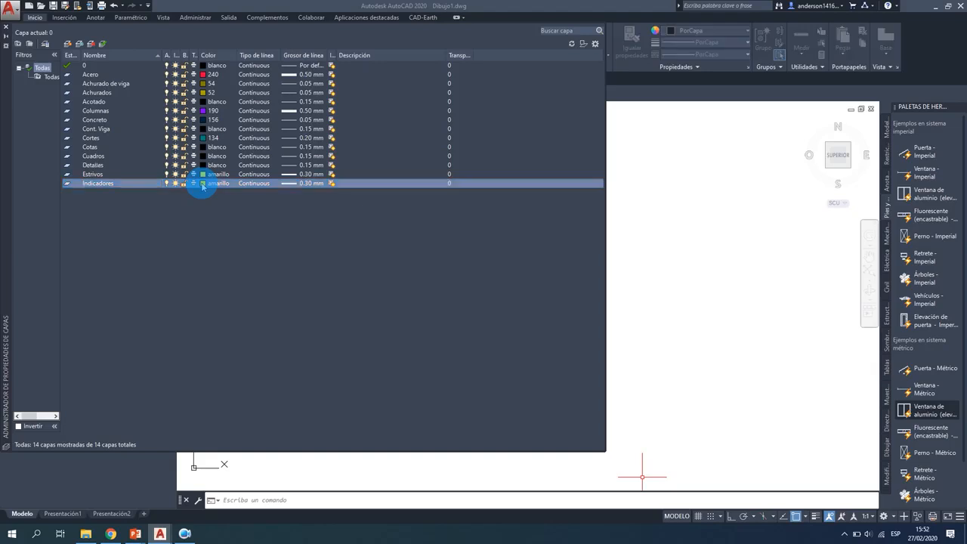
{"action": "type", "text": "52"}
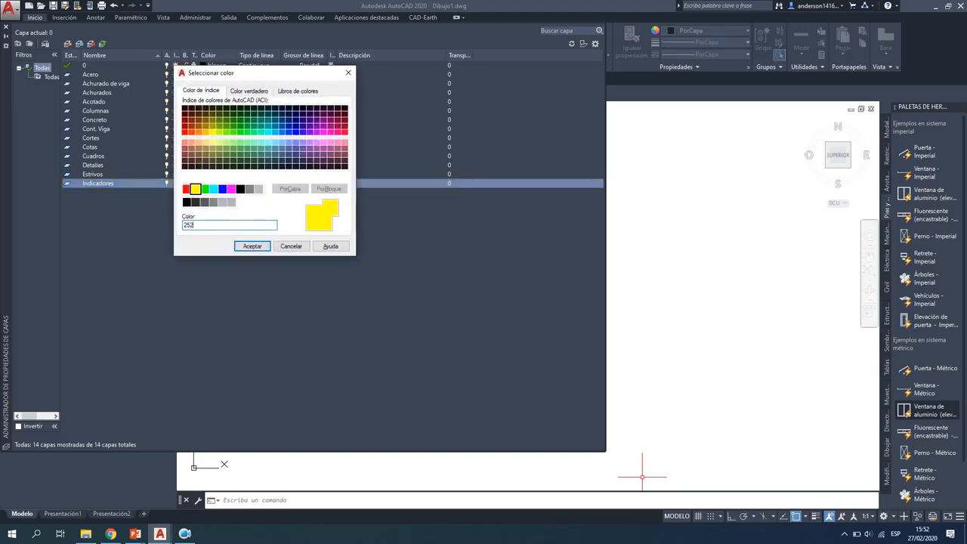
{"action": "key", "text": "Return"}
{"action": "left_click", "coordinate": [215, 185]}
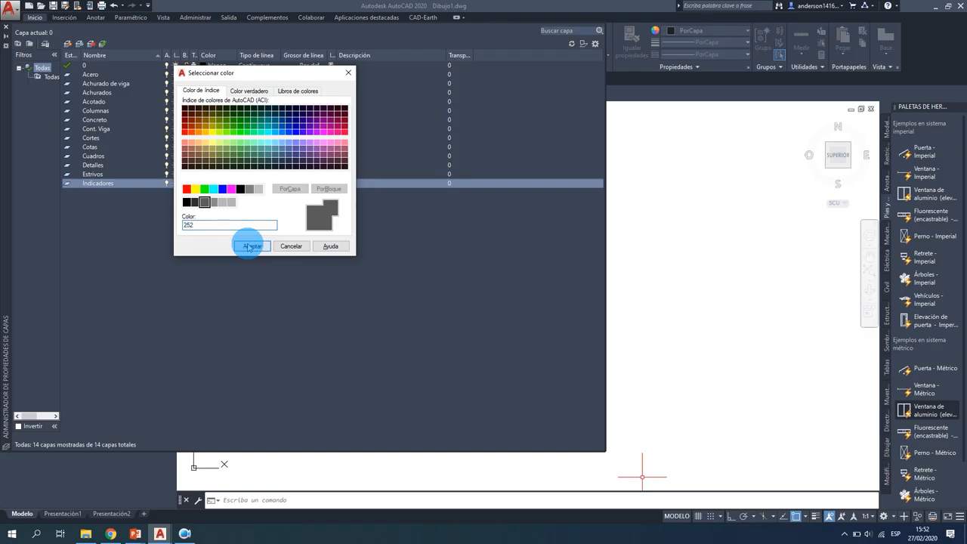
{"action": "left_click", "coordinate": [250, 246]}
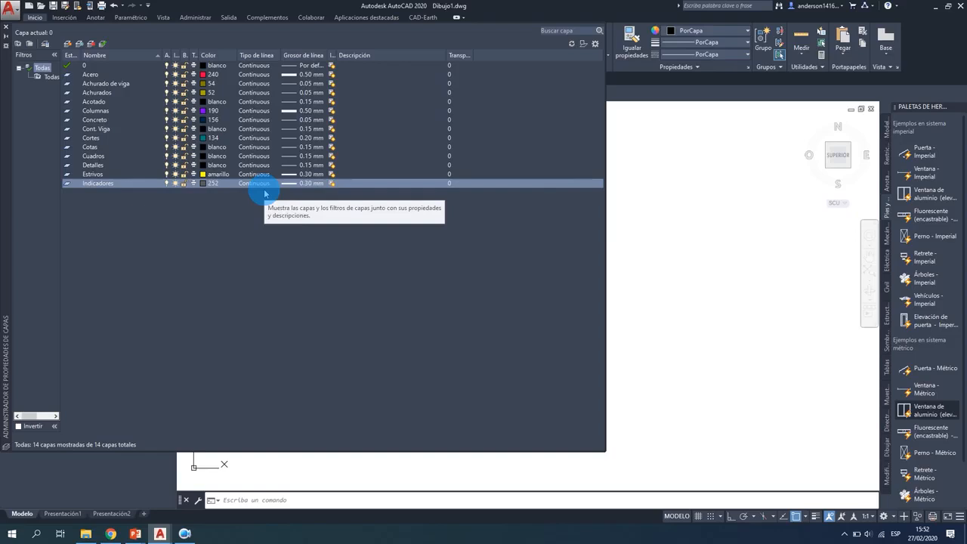
Set the Indicadores layer's lineweight to 0.05 mm.
{"action": "left_click", "coordinate": [309, 183]}
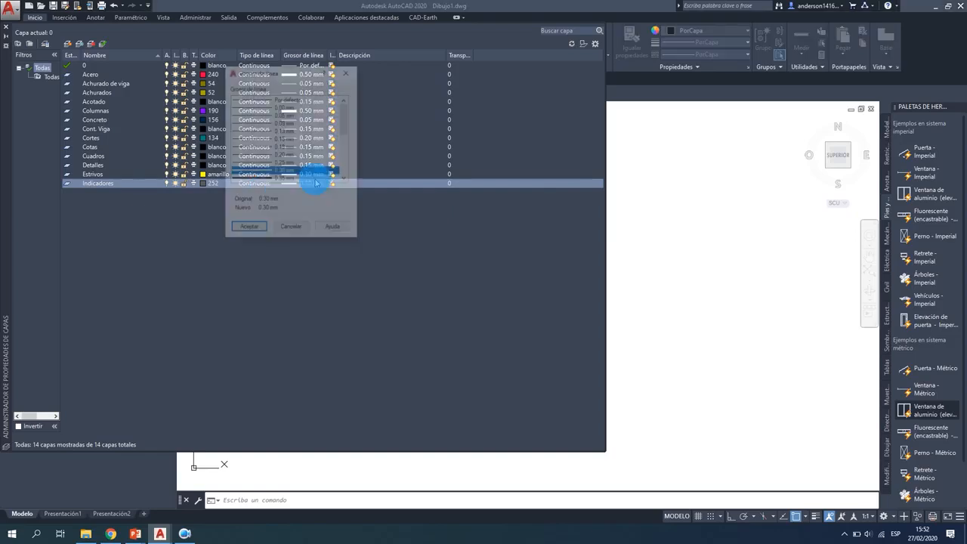
{"action": "left_click", "coordinate": [284, 114]}
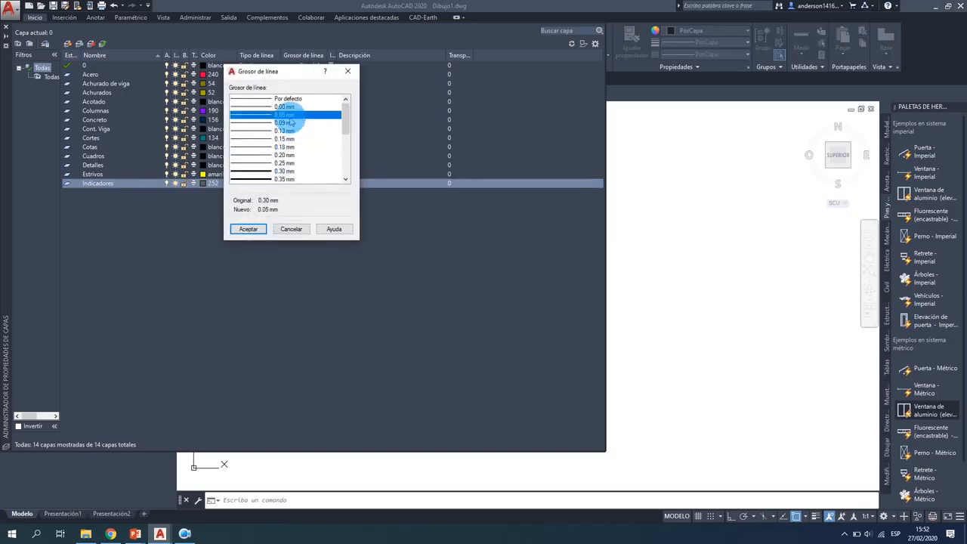
{"action": "left_click", "coordinate": [248, 229]}
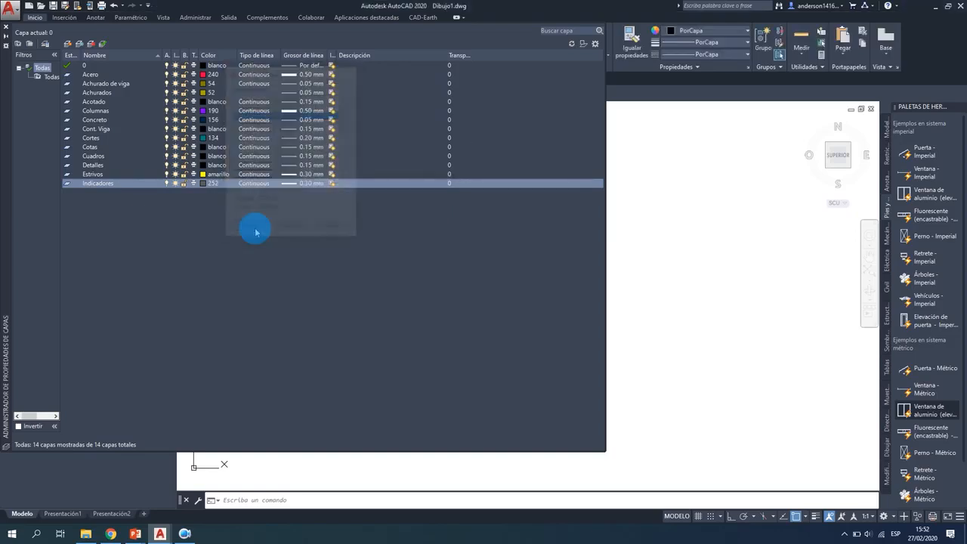
Create a layer named Ladrillos below the Indicadores layer.
{"action": "left_click", "coordinate": [69, 45]}
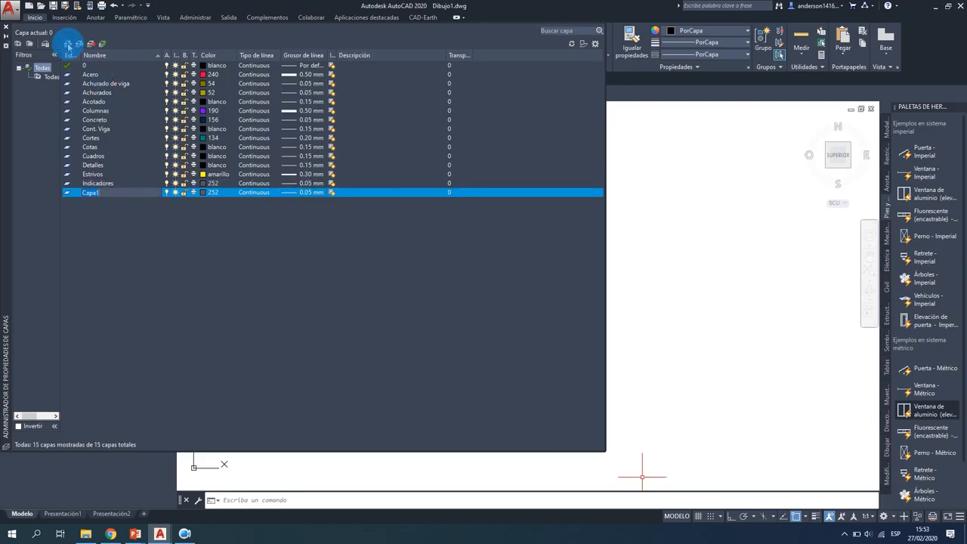
{"action": "type", "text": "ladrillo"}
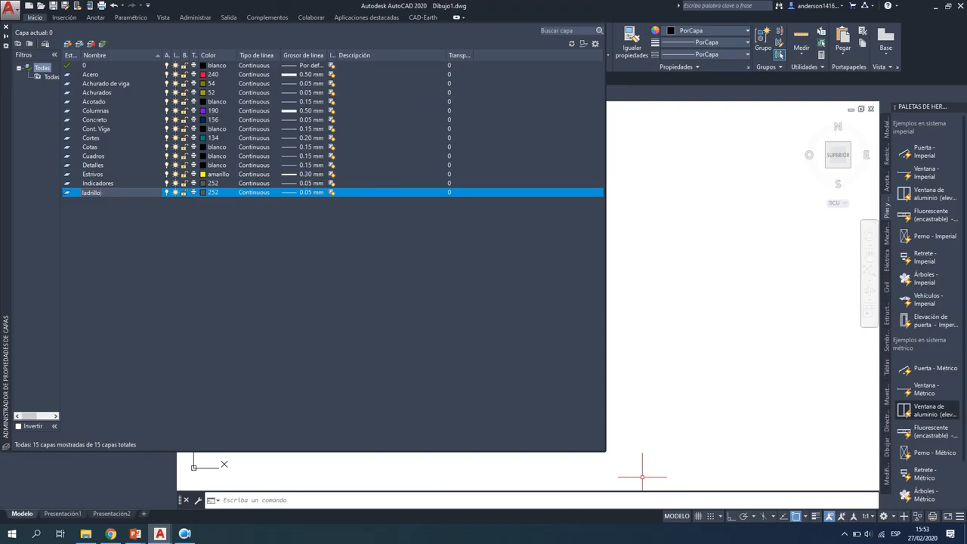
{"action": "key", "text": "BackSpace"}
{"action": "key", "text": "BackSpace"}
{"action": "key", "text": "BackSpace"}
{"action": "key", "text": "BackSpace"}
{"action": "key", "text": "BackSpace"}
{"action": "key", "text": "BackSpace"}
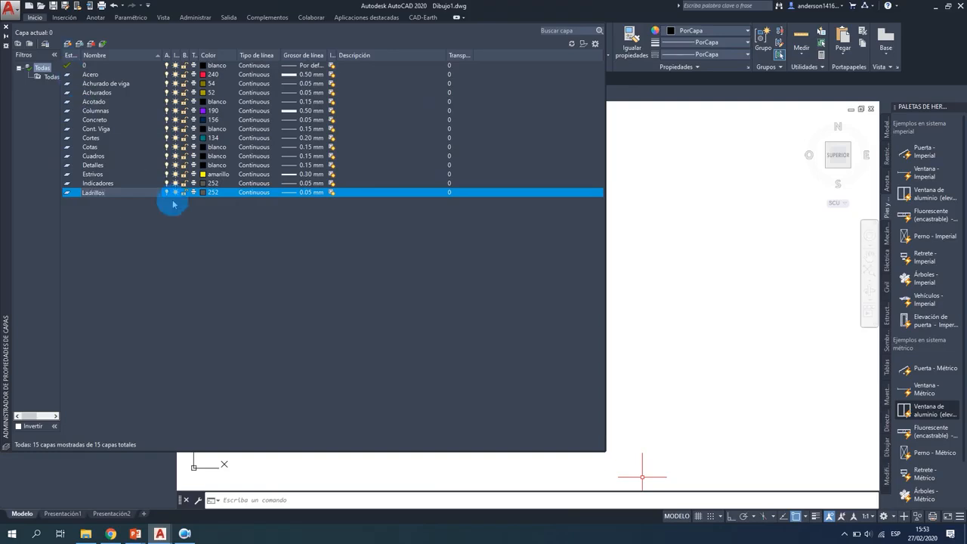
Set the Ladrillos layer's colour to 20.
{"action": "left_click", "coordinate": [205, 193]}
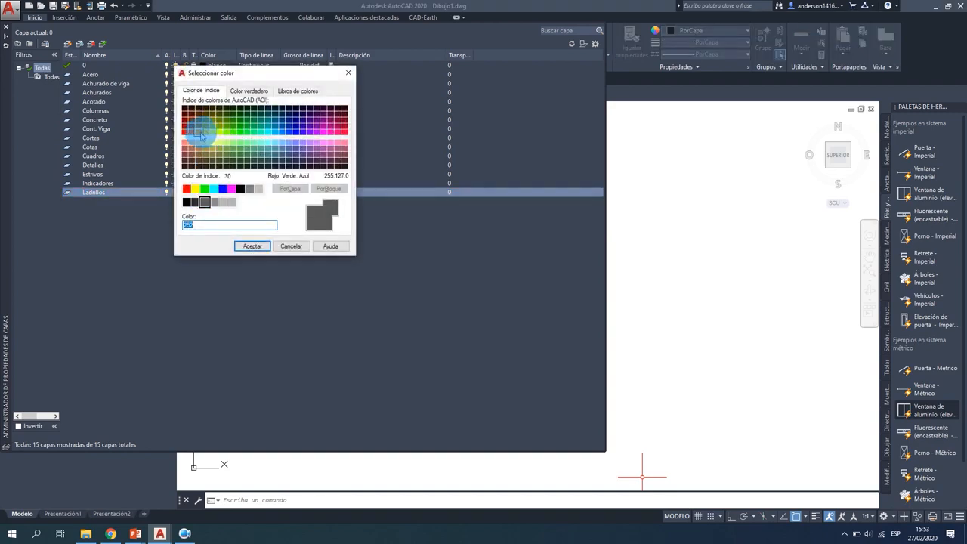
{"action": "type", "text": "20"}
{"action": "key", "text": "Return"}
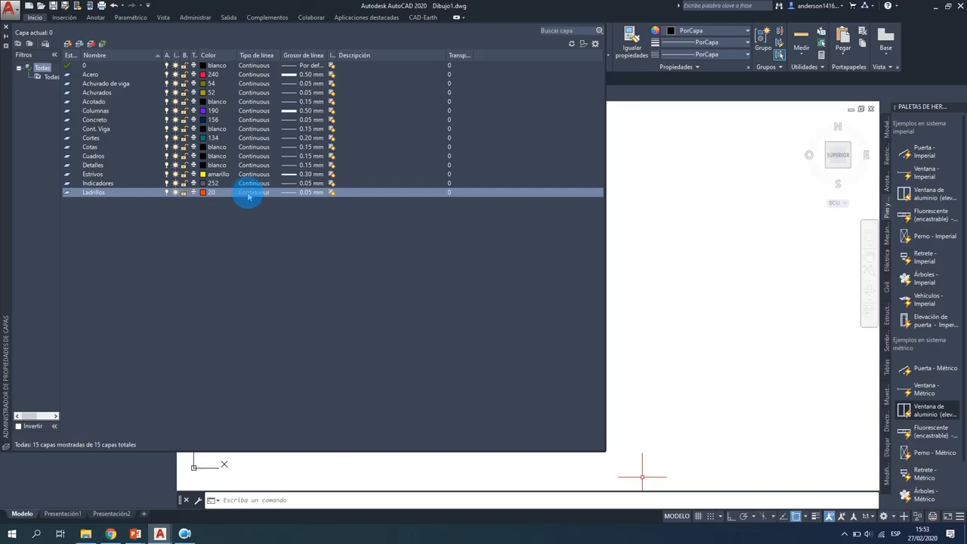
Set the Ladrillos layer's colour to orange, index 30.
{"action": "left_click", "coordinate": [201, 193]}
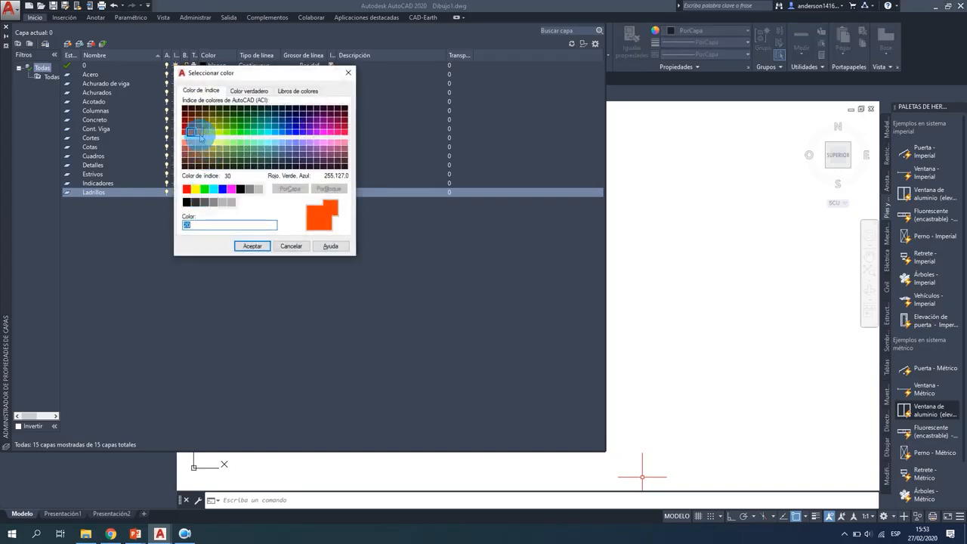
{"action": "left_click", "coordinate": [201, 136]}
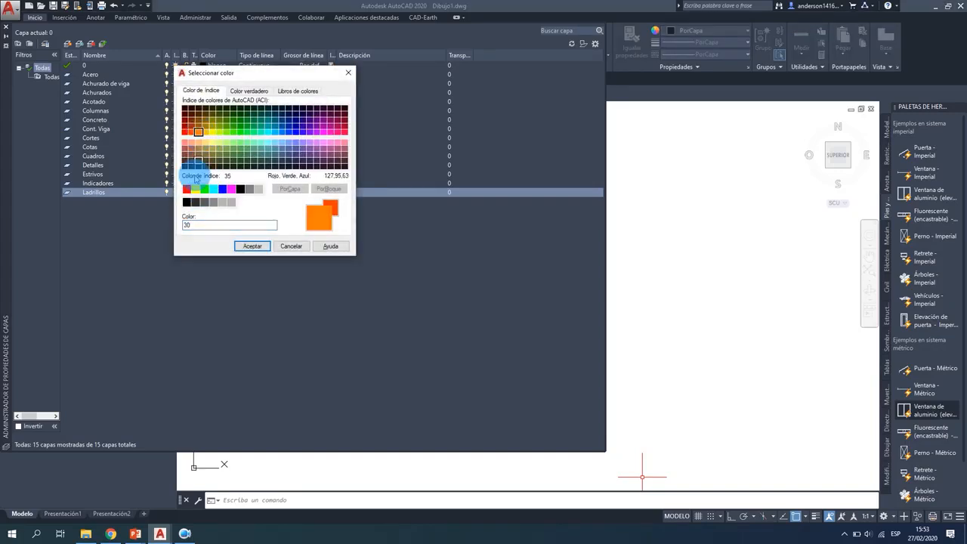
{"action": "left_click", "coordinate": [250, 246]}
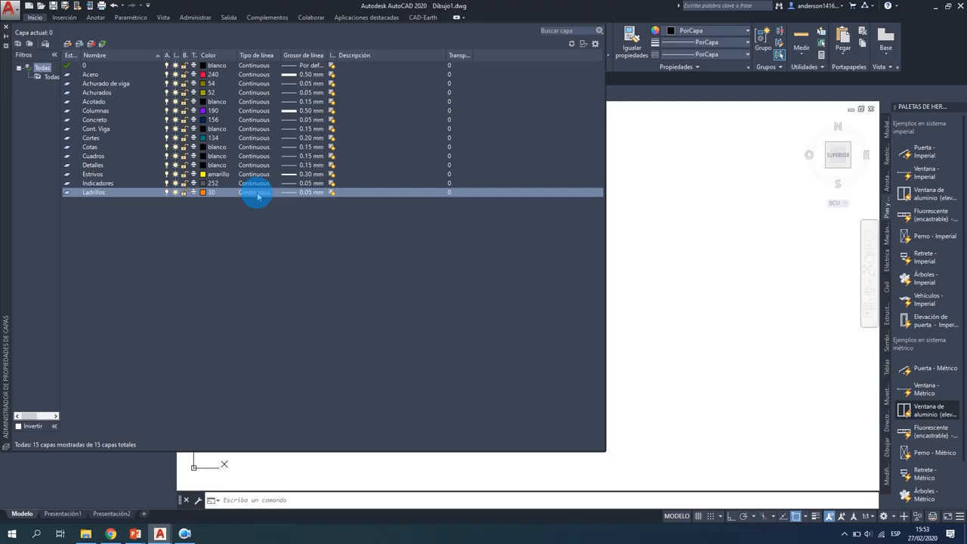
Set the Ladrillos layer's lineweight to 0.09 mm.
{"action": "left_click", "coordinate": [304, 193]}
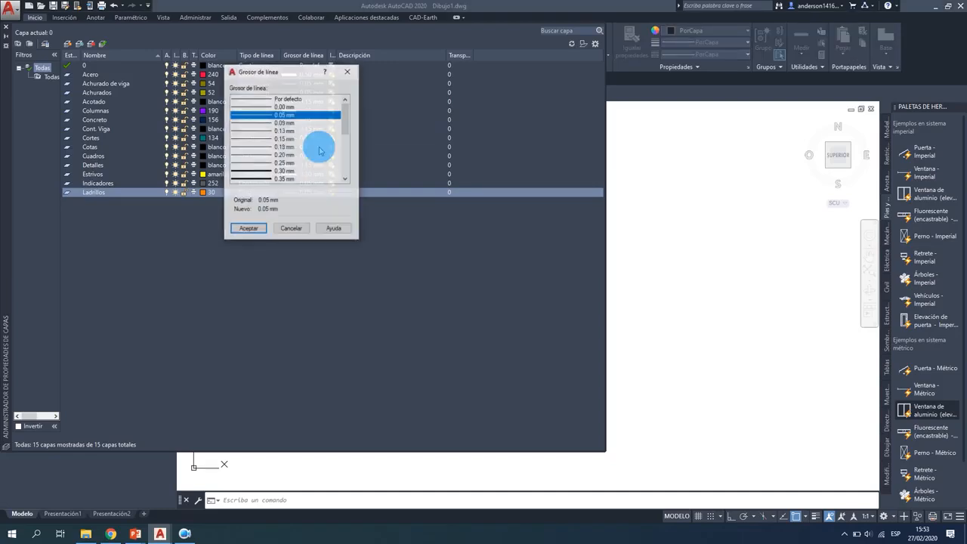
{"action": "left_click", "coordinate": [283, 122]}
{"action": "left_click", "coordinate": [248, 228]}
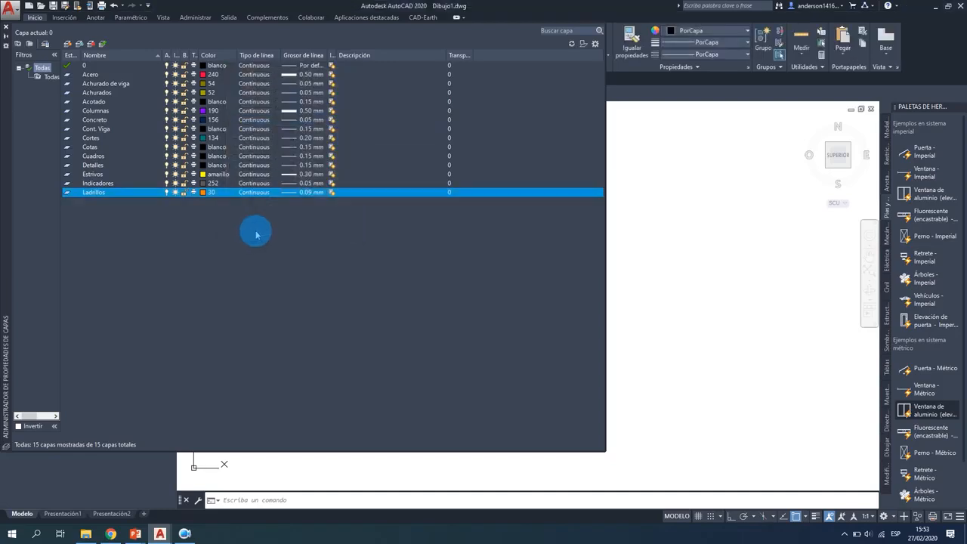
Create a layer named Lineas delgadas below the Ladrillos layer and set its colour to index 252.
{"action": "left_click", "coordinate": [68, 44]}
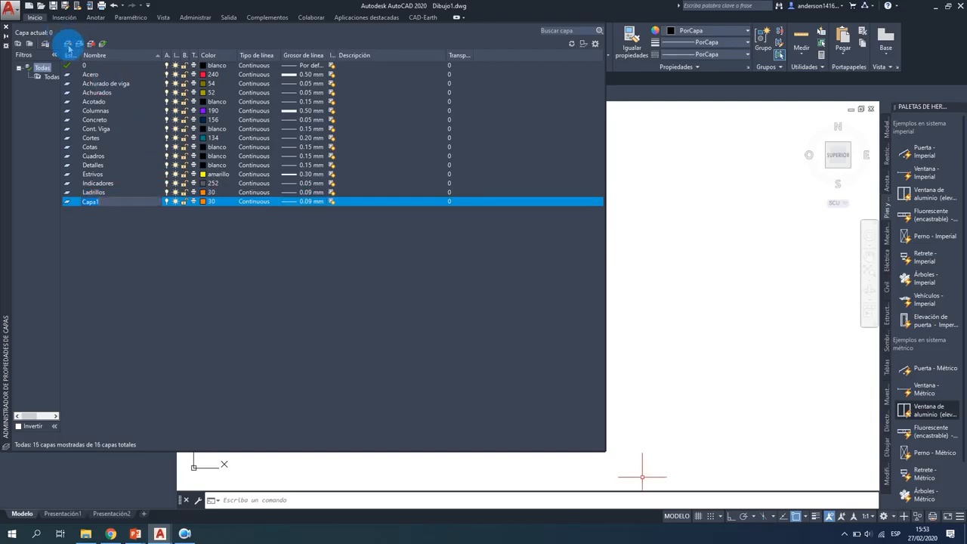
{"action": "type", "text": "L"}
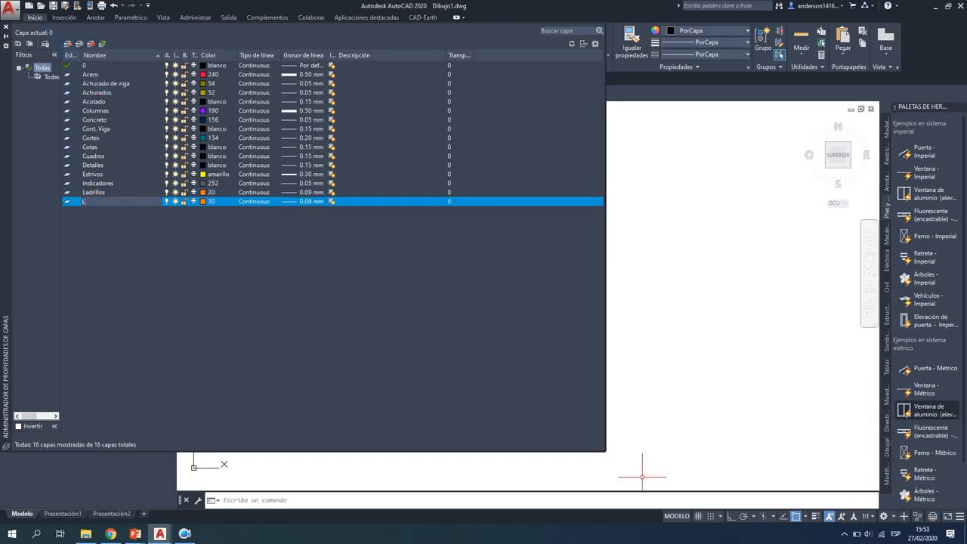
{"action": "type", "text": "ineas delgadas"}
{"action": "left_click", "coordinate": [203, 201]}
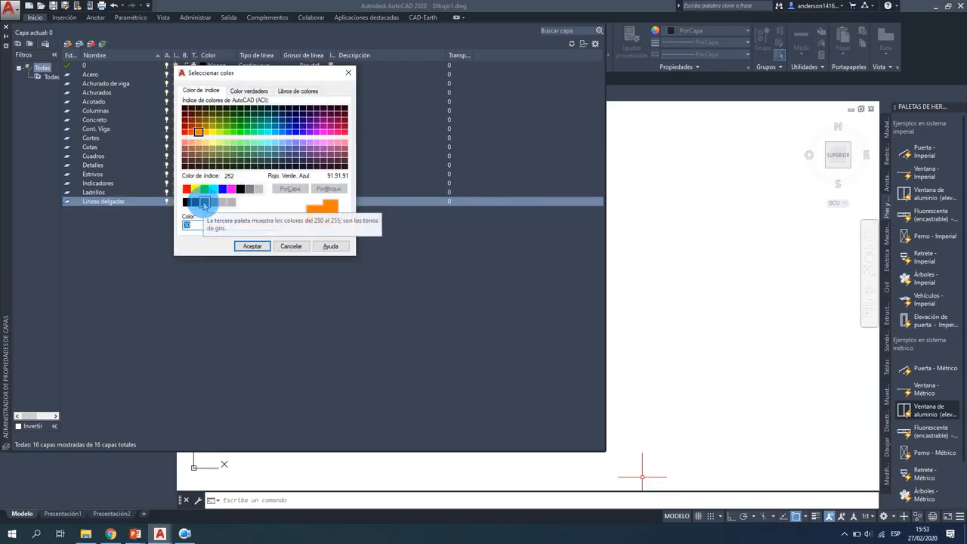
{"action": "double_click", "coordinate": [206, 225]}
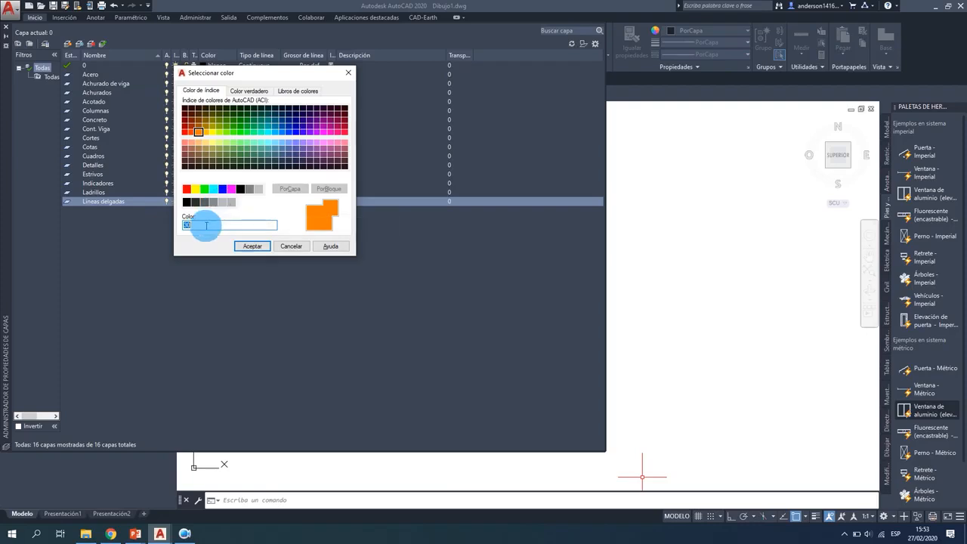
{"action": "type", "text": "252"}
{"action": "key", "text": "Return"}
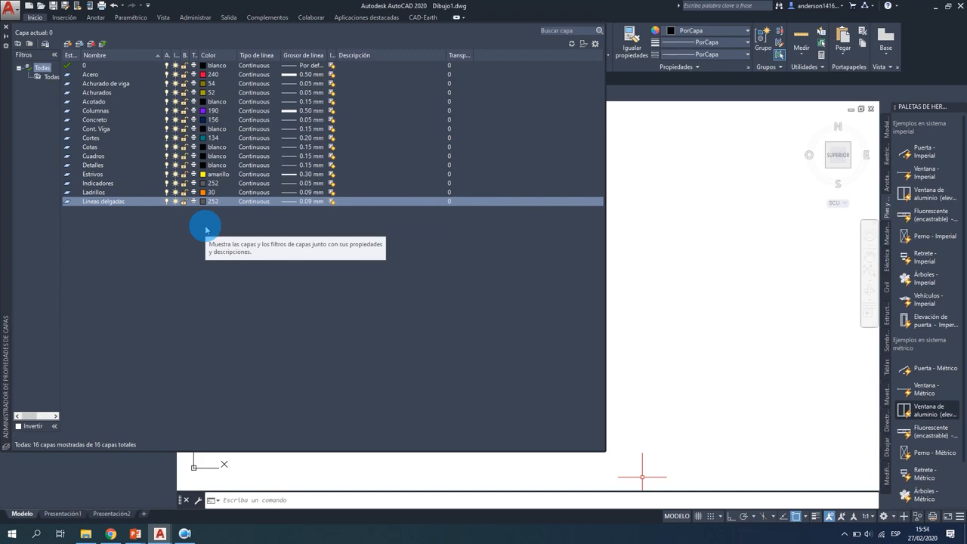
Set the Lineas delgadas layer's lineweight to 0.05 mm.
{"action": "left_click", "coordinate": [311, 203]}
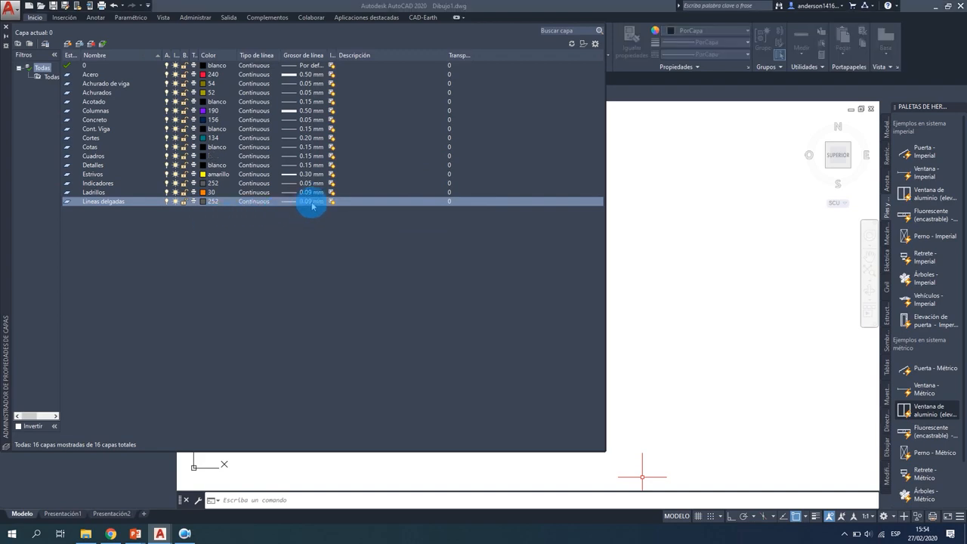
{"action": "left_click", "coordinate": [284, 114]}
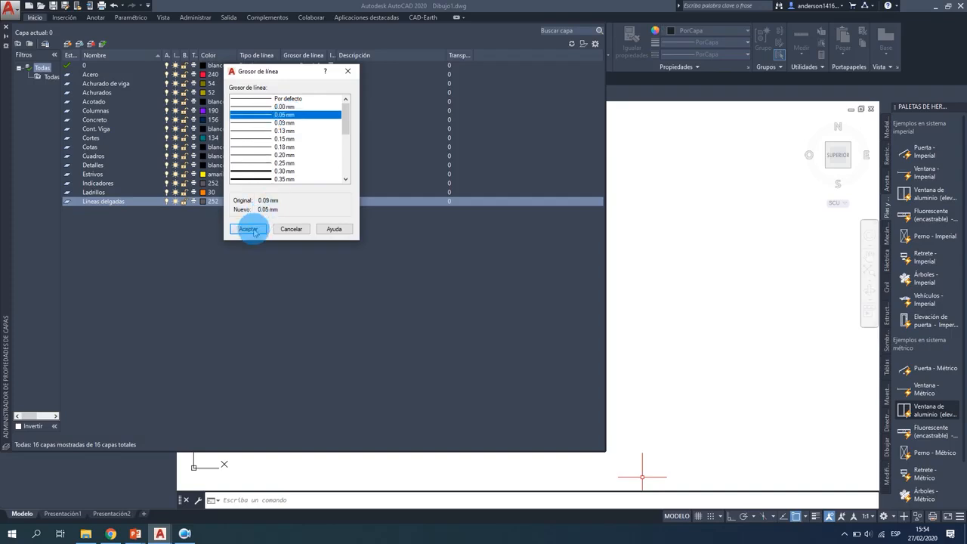
{"action": "left_click", "coordinate": [249, 229]}
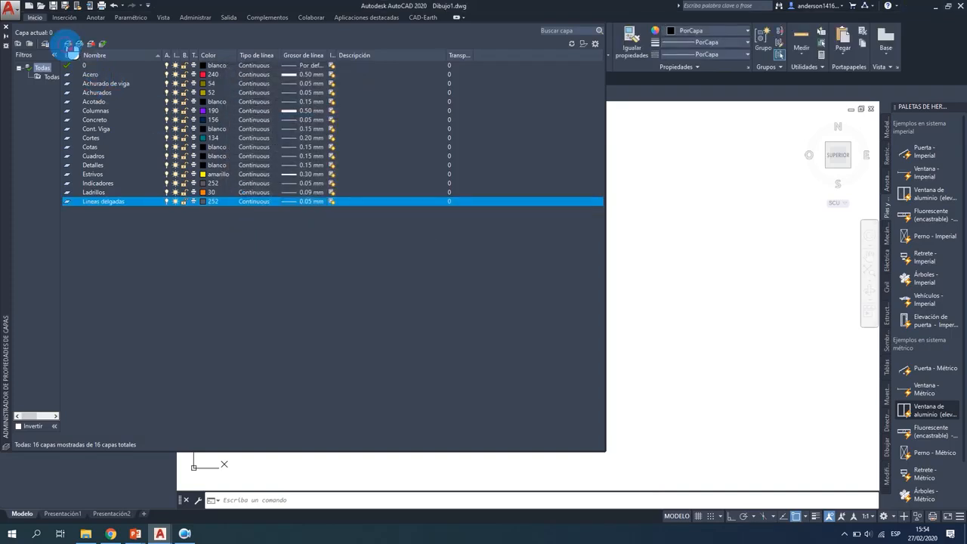
Create a layer named MArcos y cuadros and set its colour to index 57.
{"action": "left_click", "coordinate": [67, 43]}
{"action": "type", "text": "MArco"}
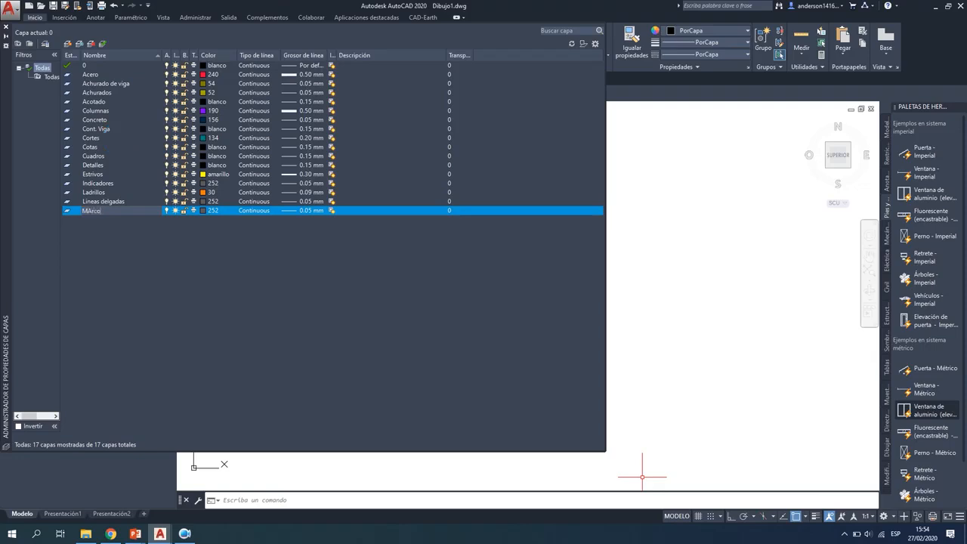
{"action": "type", "text": "s y cuadros"}
{"action": "left_click", "coordinate": [202, 210]}
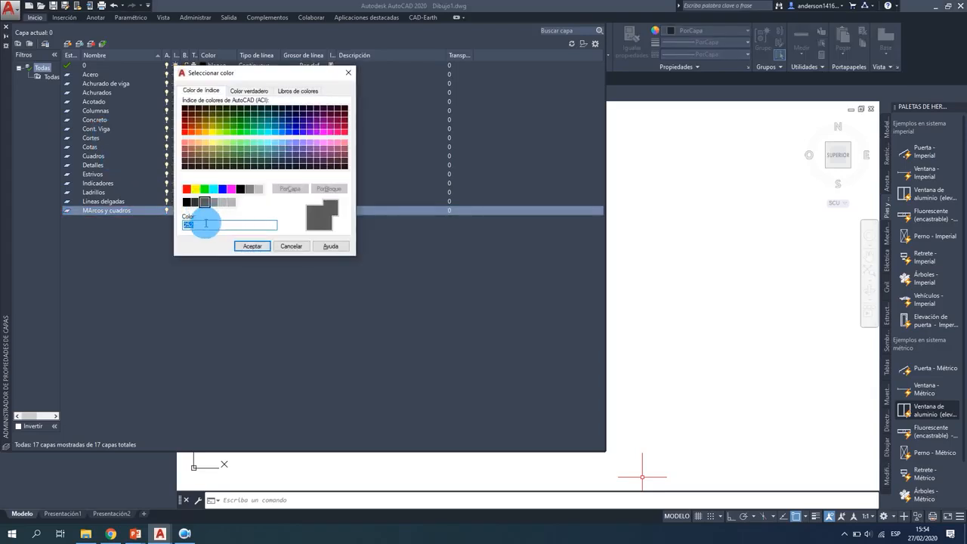
{"action": "type", "text": "57"}
{"action": "key", "text": "Return"}
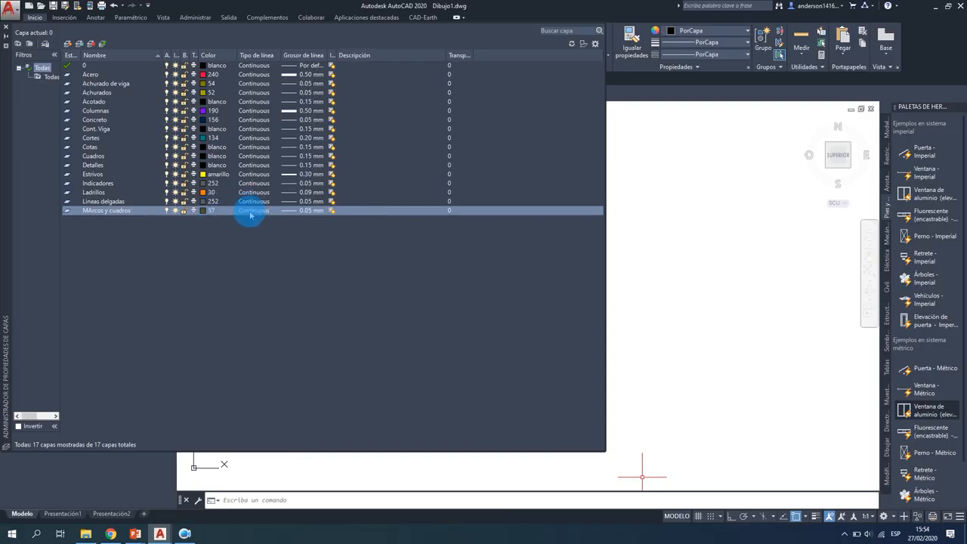
Load the dashed linetype ACAD_ISO02W100 and assign it to the MArcos y cuadros layer.
{"action": "left_click", "coordinate": [250, 211]}
{"action": "left_click", "coordinate": [290, 197]}
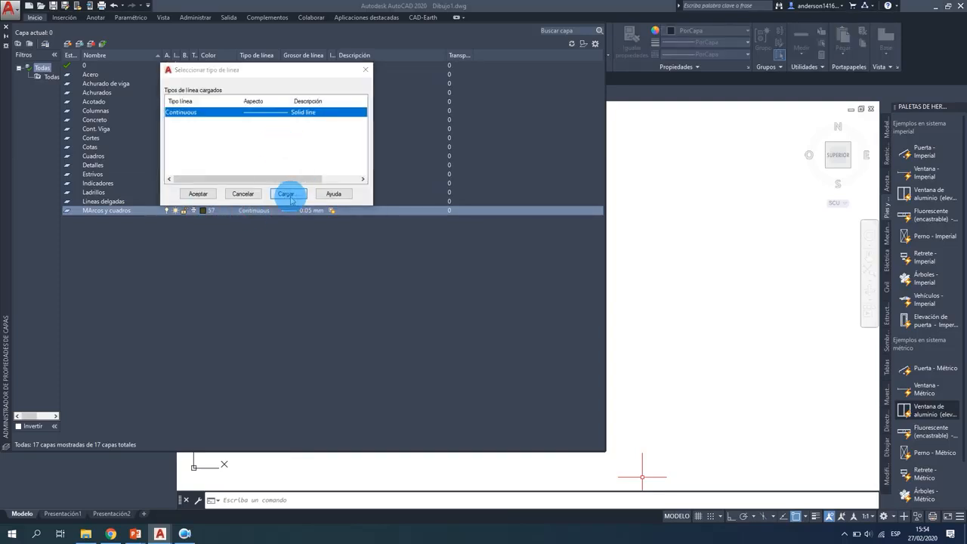
{"action": "left_click", "coordinate": [283, 137]}
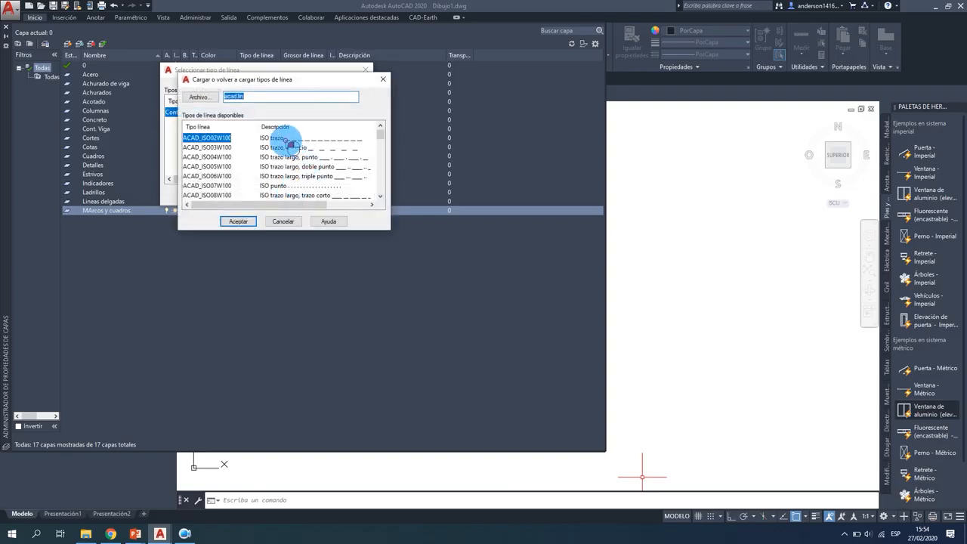
{"action": "left_click", "coordinate": [237, 222]}
{"action": "left_click", "coordinate": [234, 112]}
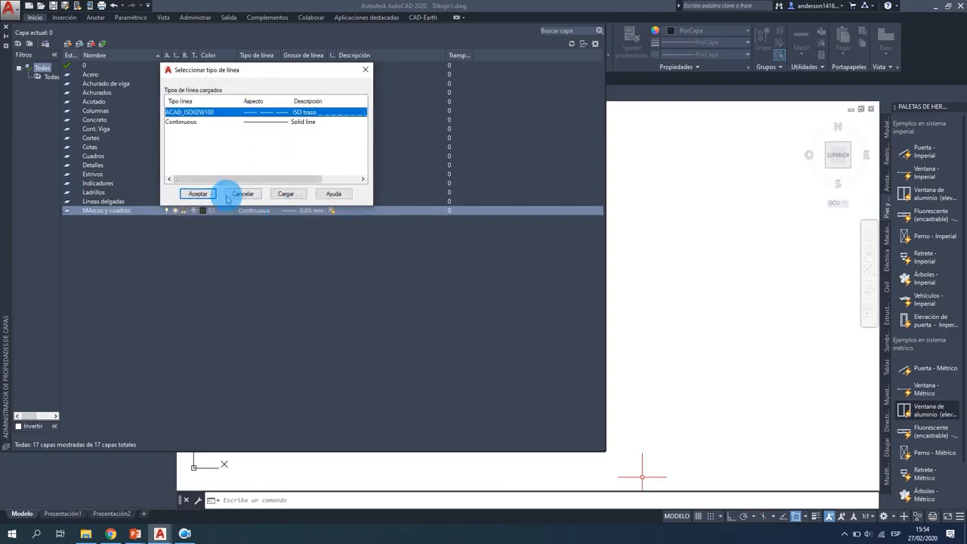
{"action": "left_click", "coordinate": [201, 194]}
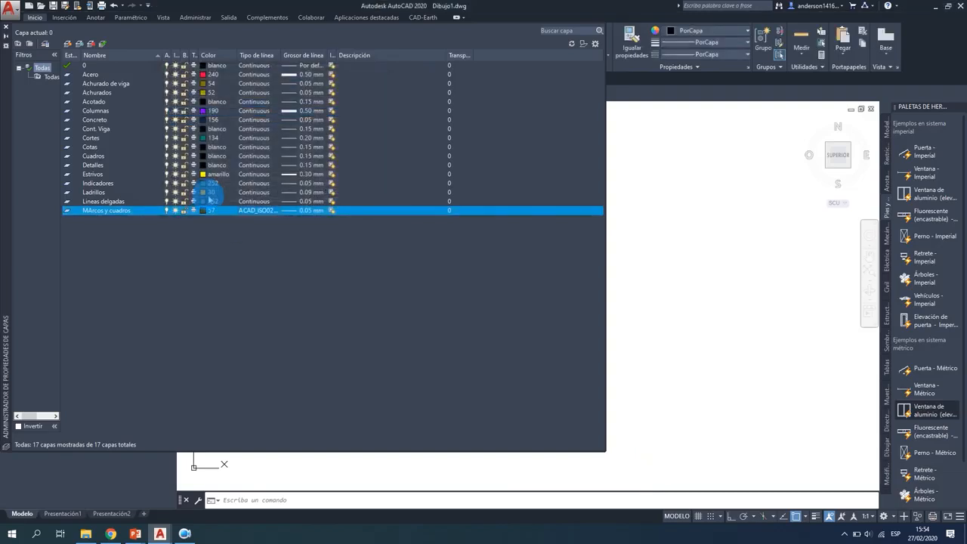
Widen the linetype column of the layer list and set the MArcos y cuadros layer's lineweight to 0.09 mm.
{"action": "left_click_drag", "start_coordinate": [285, 53], "coordinate": [311, 53]}
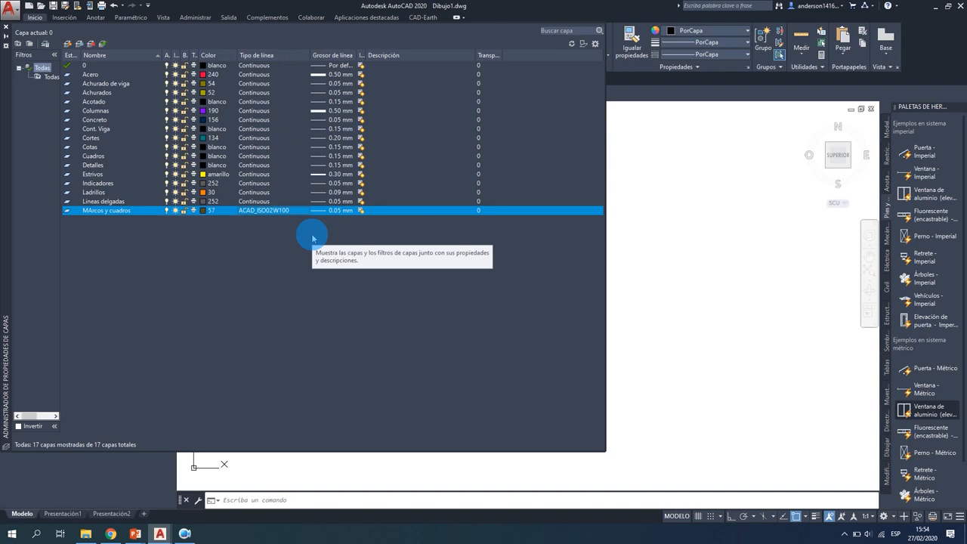
{"action": "left_click", "coordinate": [344, 211]}
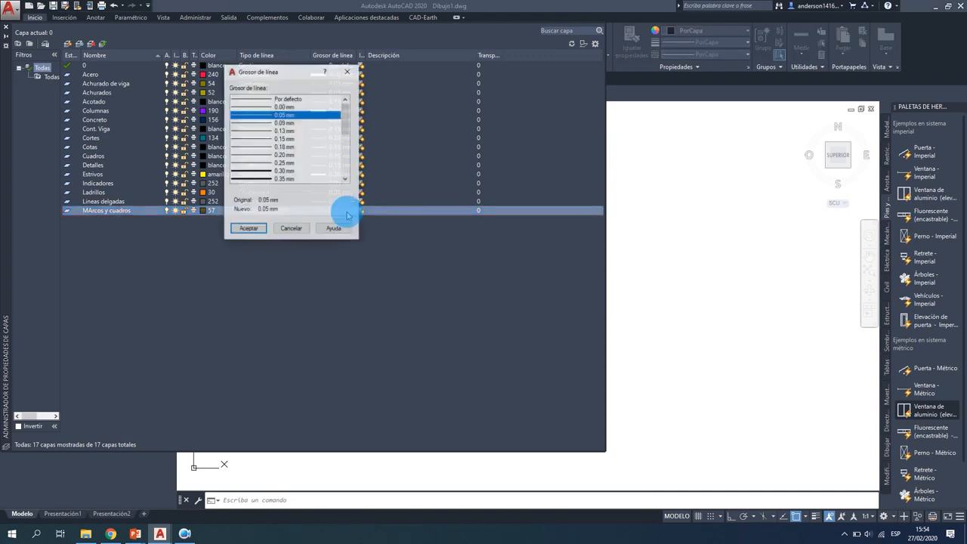
{"action": "left_click", "coordinate": [284, 123]}
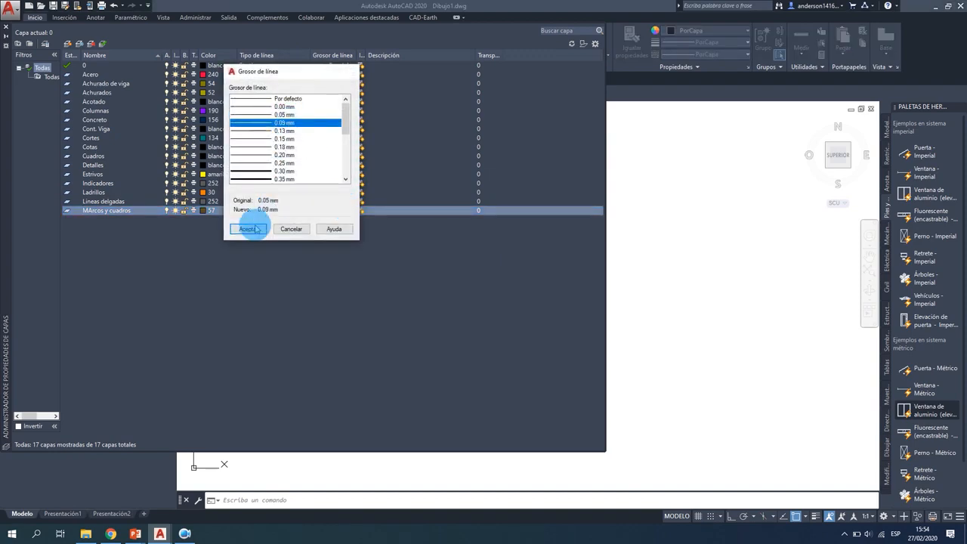
{"action": "left_click", "coordinate": [248, 229]}
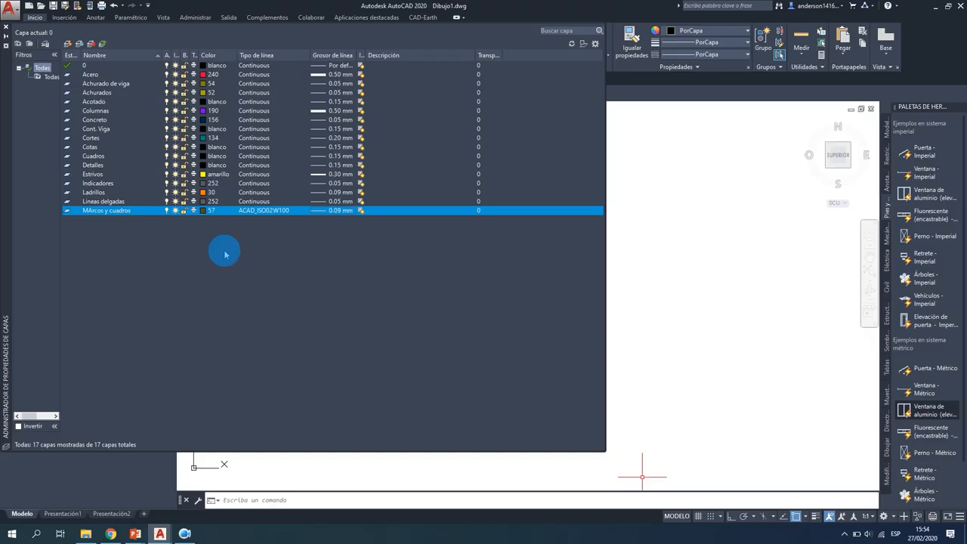
Create a layer named Membrete and set its colour to white, index 7.
{"action": "left_click", "coordinate": [67, 43]}
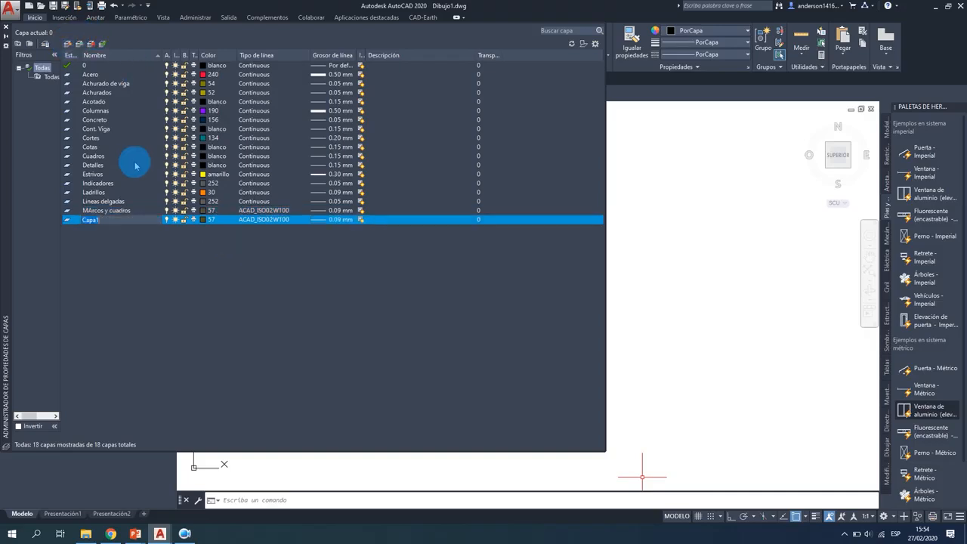
{"action": "type", "text": "Membrete"}
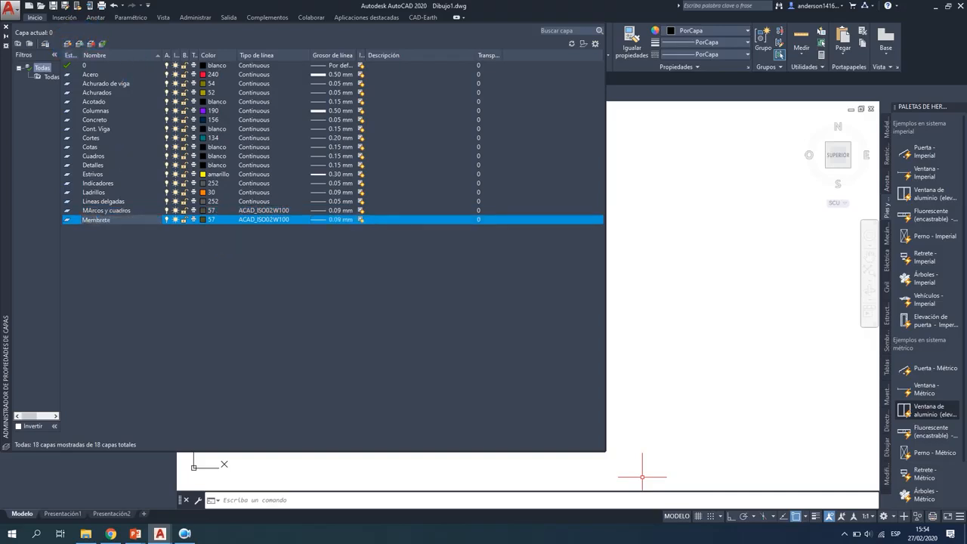
{"action": "left_click", "coordinate": [190, 277]}
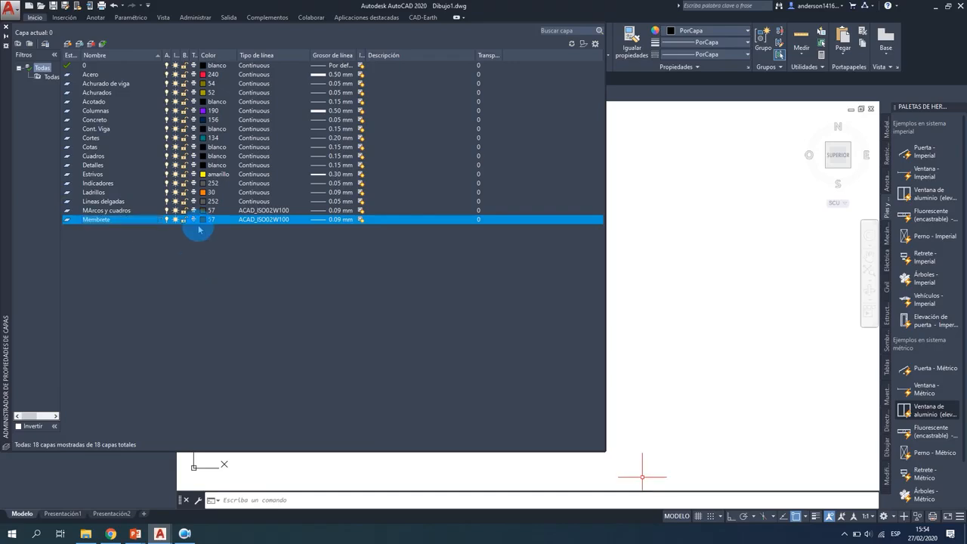
{"action": "left_click", "coordinate": [219, 221]}
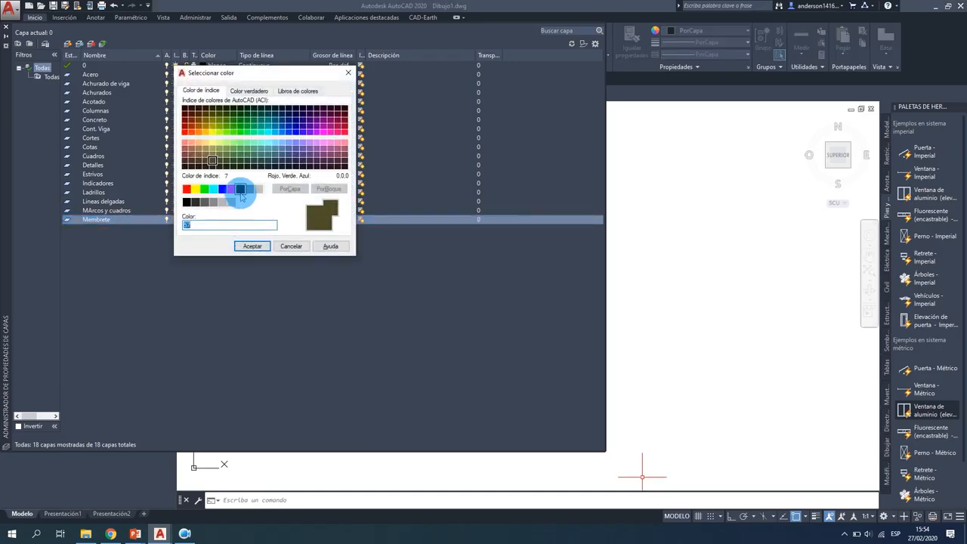
{"action": "left_click", "coordinate": [240, 188]}
{"action": "left_click", "coordinate": [253, 246]}
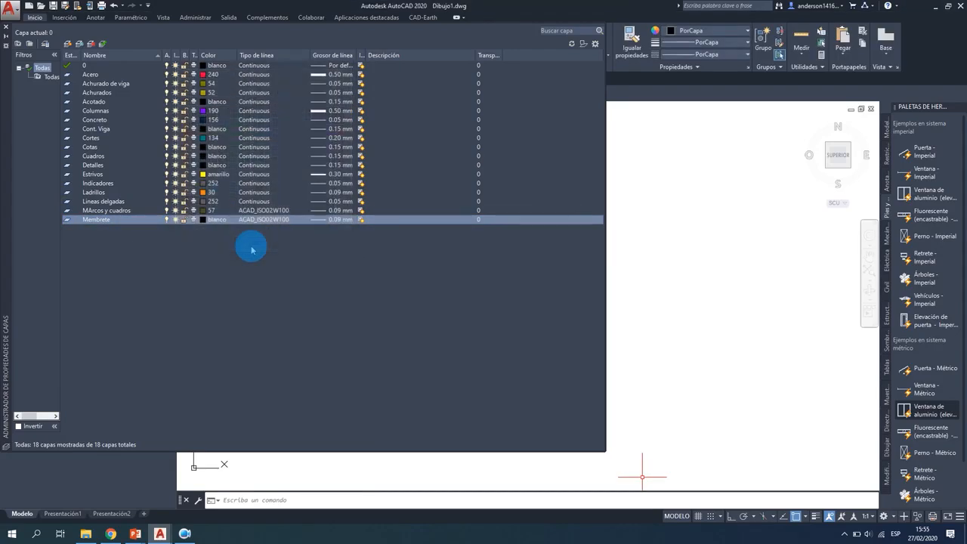
Set the Membrete layer's linetype to Continuous and its lineweight to Por defecto.
{"action": "left_click", "coordinate": [266, 220]}
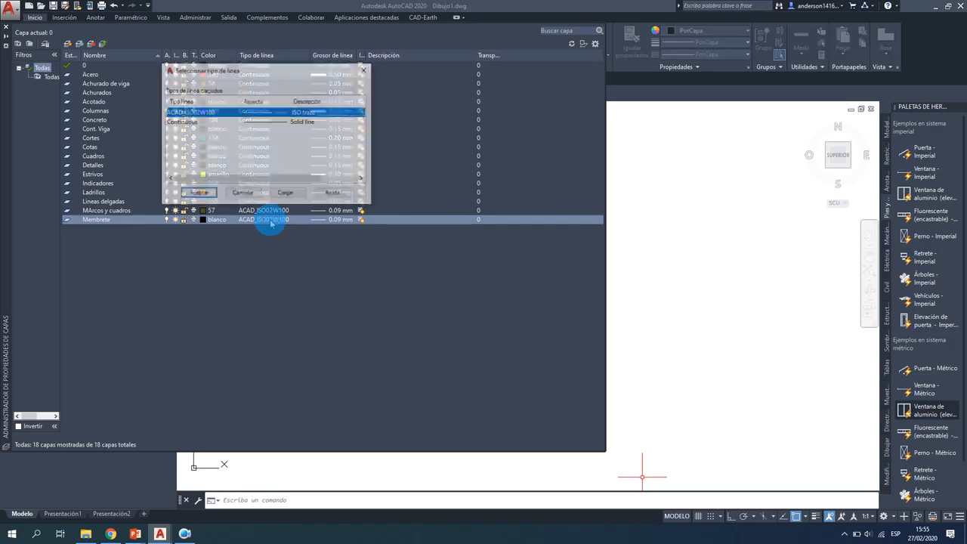
{"action": "left_click", "coordinate": [267, 123]}
{"action": "left_click", "coordinate": [198, 194]}
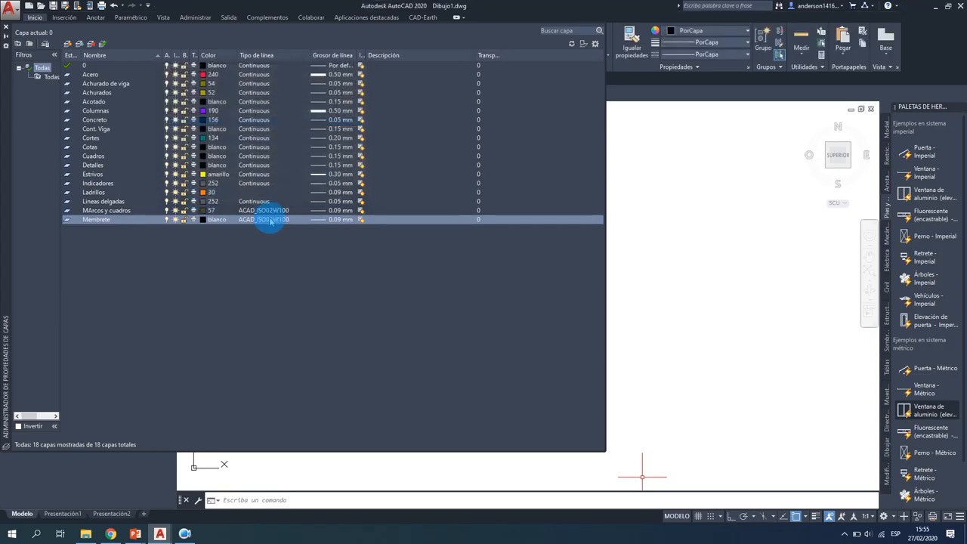
{"action": "left_click", "coordinate": [331, 221]}
{"action": "left_click", "coordinate": [291, 100]}
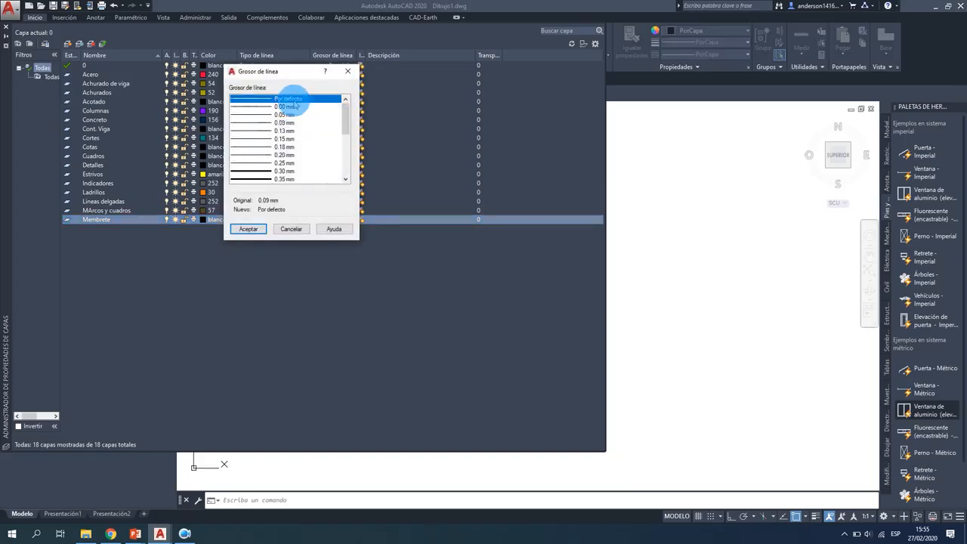
{"action": "left_click", "coordinate": [248, 228]}
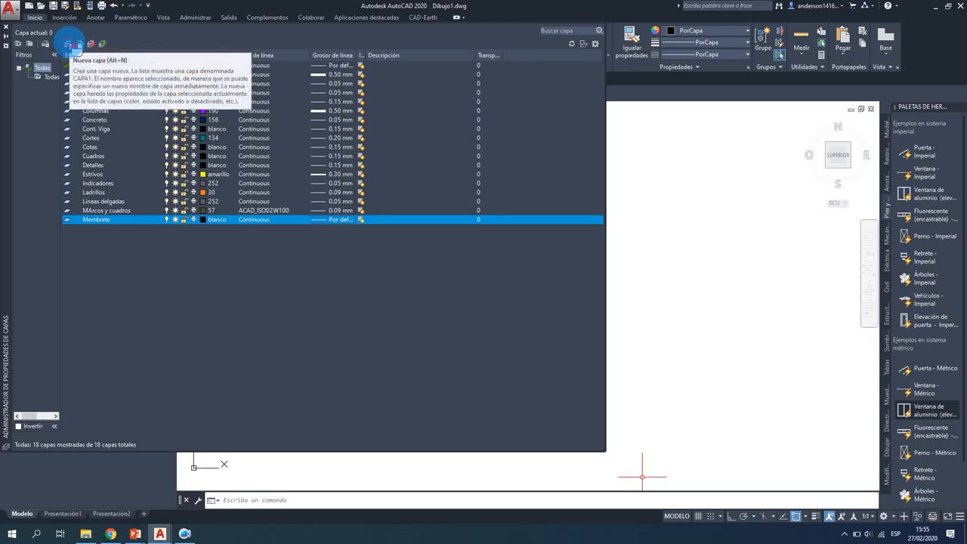
Create a layer named Muros below the Membrete layer and set its colour to index 167.
{"action": "left_click", "coordinate": [70, 46]}
{"action": "type", "text": "Muros"}
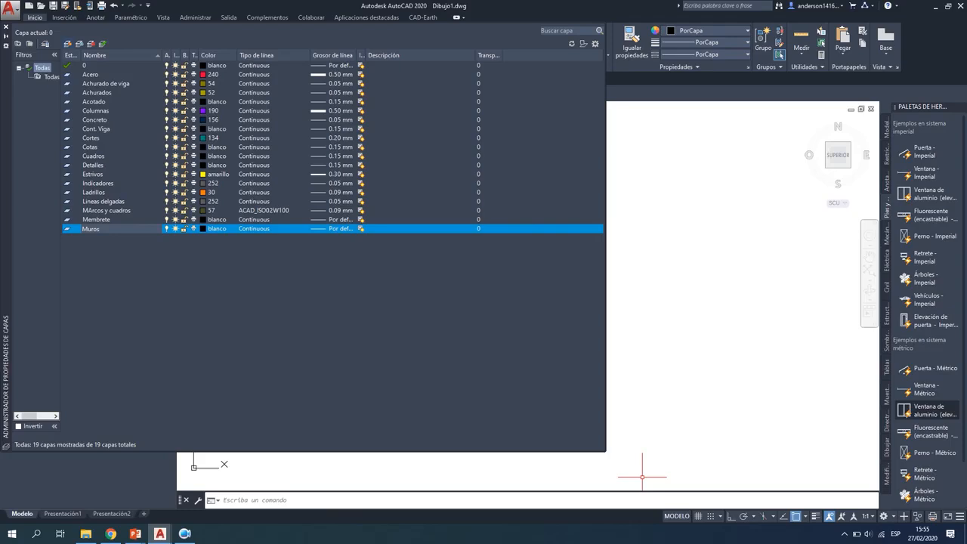
{"action": "left_click", "coordinate": [205, 230]}
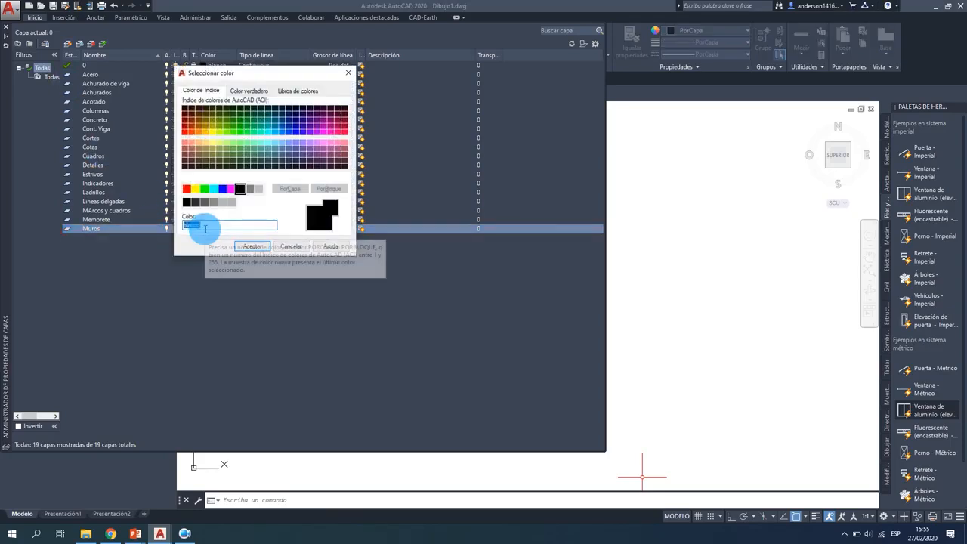
{"action": "type", "text": "167"}
{"action": "key", "text": "Return"}
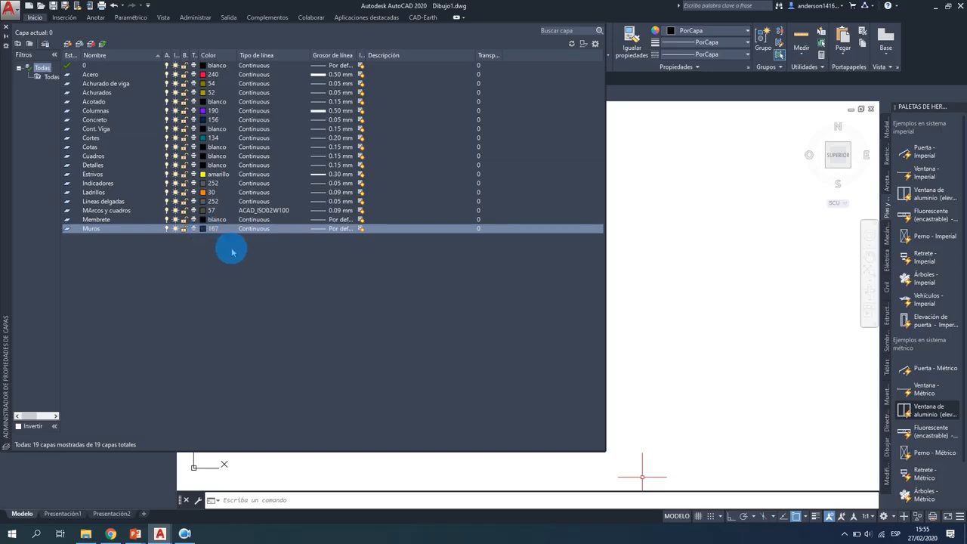
Set the Muros layer's lineweight to 0.50 mm.
{"action": "left_click", "coordinate": [324, 229]}
{"action": "scroll", "coordinate": [302, 160], "scroll_direction": "down", "scroll_amount": 3}
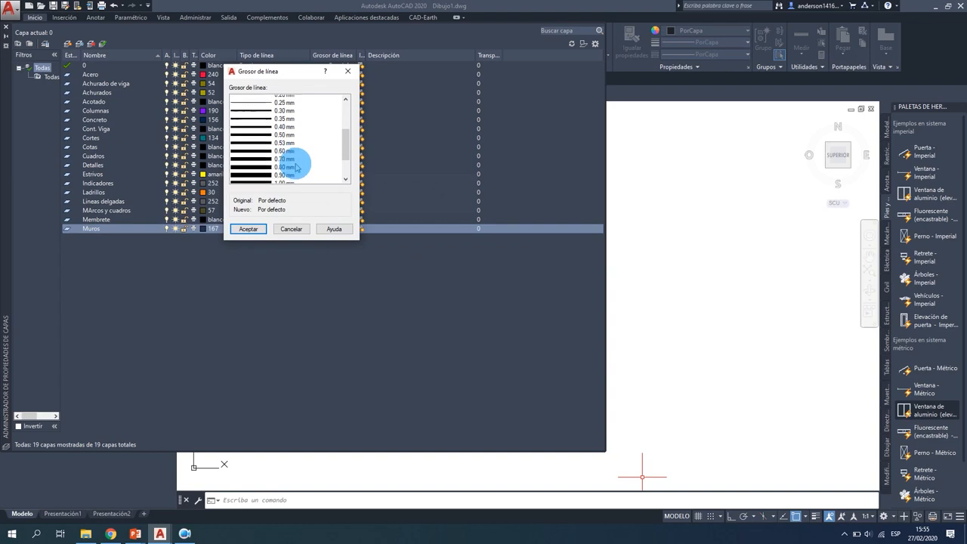
{"action": "scroll", "coordinate": [296, 166], "scroll_direction": "down", "scroll_amount": 1}
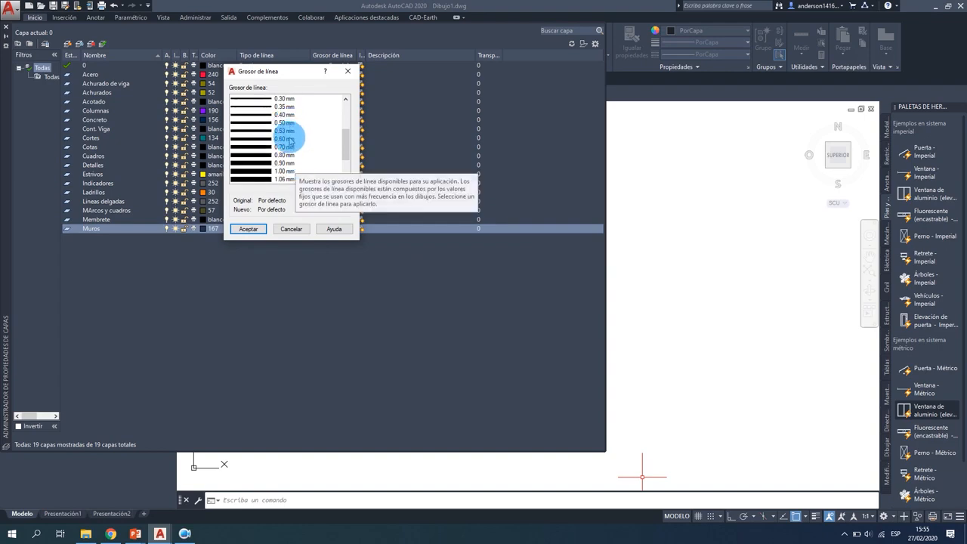
{"action": "left_click", "coordinate": [290, 139]}
{"action": "left_click", "coordinate": [295, 123]}
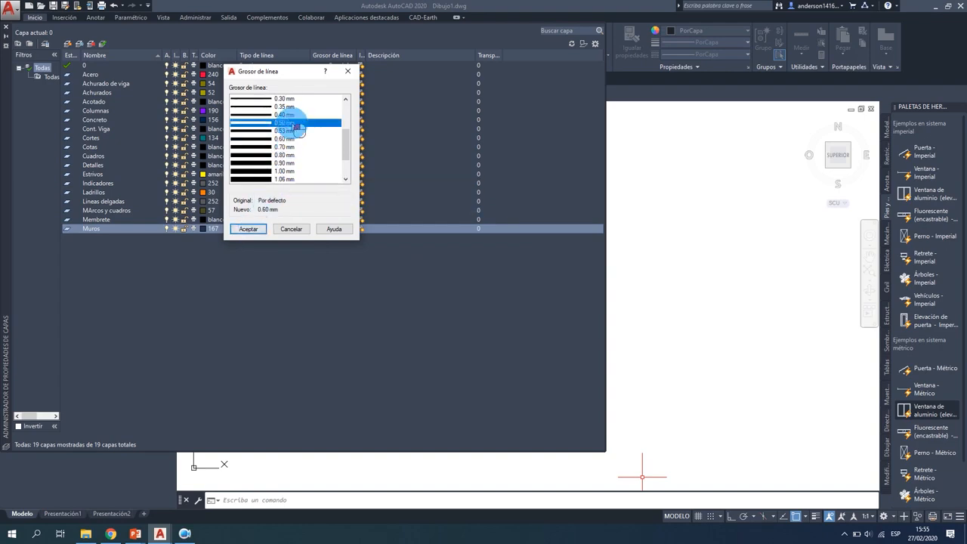
{"action": "left_click", "coordinate": [254, 229]}
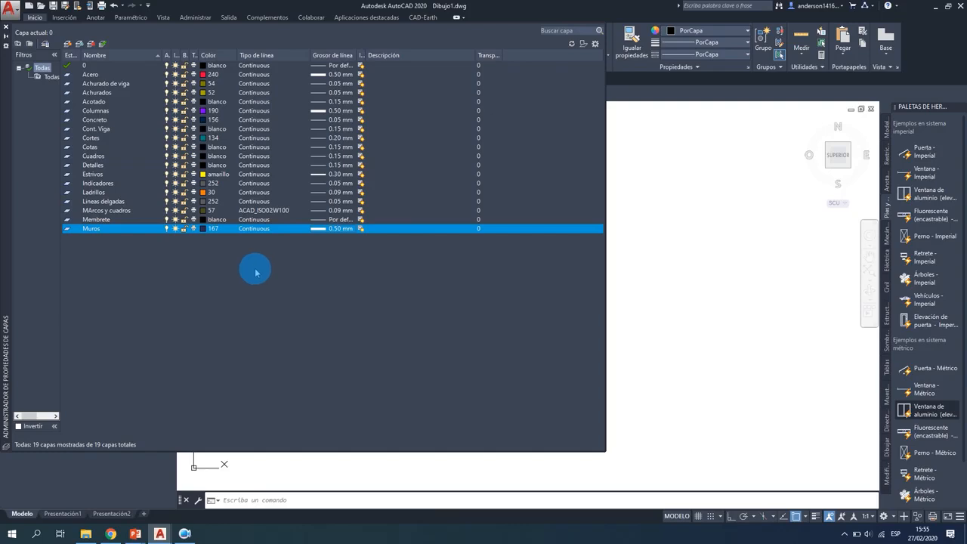
Create a layer named No imprimible below Muros and set its colour to white (blanco).
{"action": "left_click", "coordinate": [67, 43]}
{"action": "type", "text": "No imprimible"}
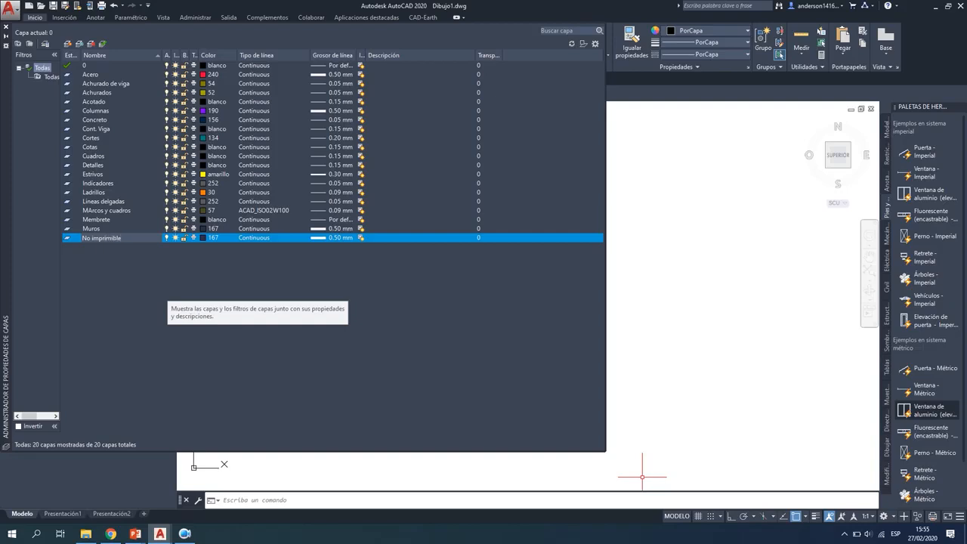
{"action": "key", "text": "Return"}
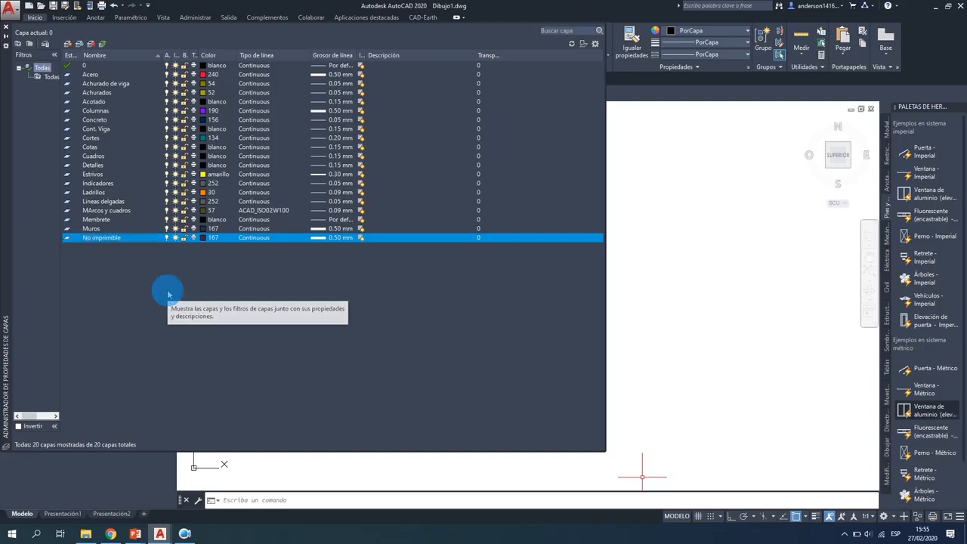
{"action": "left_click", "coordinate": [213, 239]}
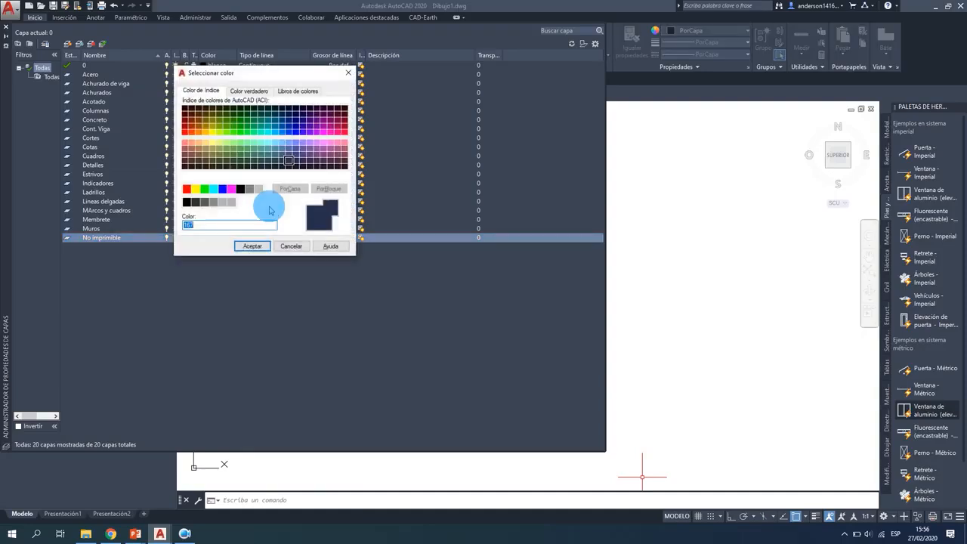
{"action": "left_click", "coordinate": [240, 189]}
{"action": "left_click", "coordinate": [251, 246]}
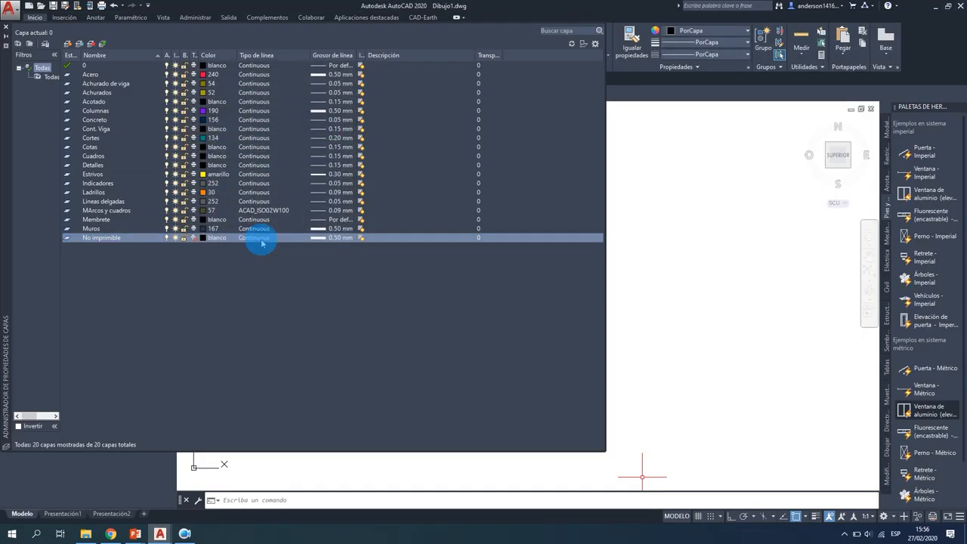
Set the No imprimible layer's lineweight to Por defecto.
{"action": "left_click", "coordinate": [333, 238]}
{"action": "scroll", "coordinate": [313, 121], "scroll_direction": "up", "scroll_amount": 1}
{"action": "left_click", "coordinate": [284, 99]}
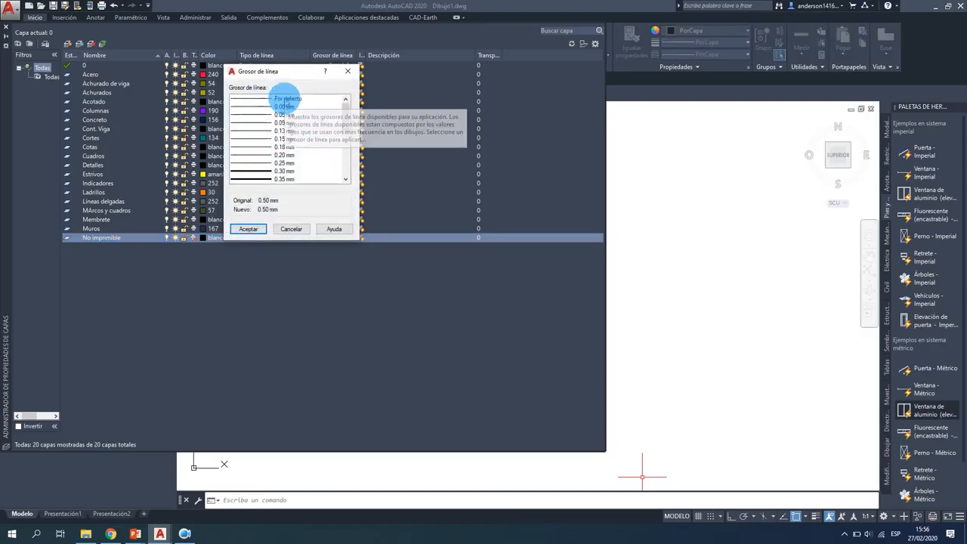
{"action": "left_click", "coordinate": [249, 229]}
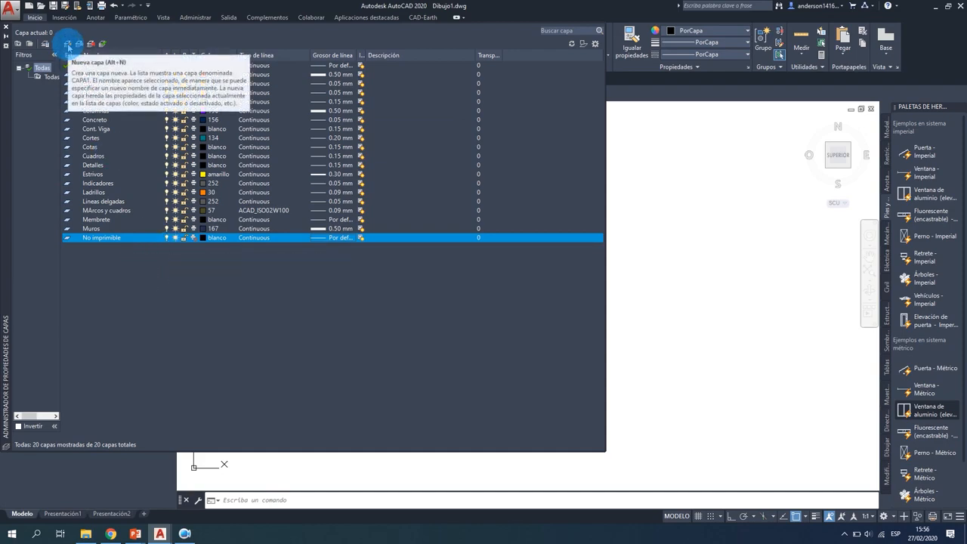
Create a layer named Papel below No imprimible and set its lineweight to 0.50 mm.
{"action": "left_click", "coordinate": [68, 46]}
{"action": "type", "text": "P"}
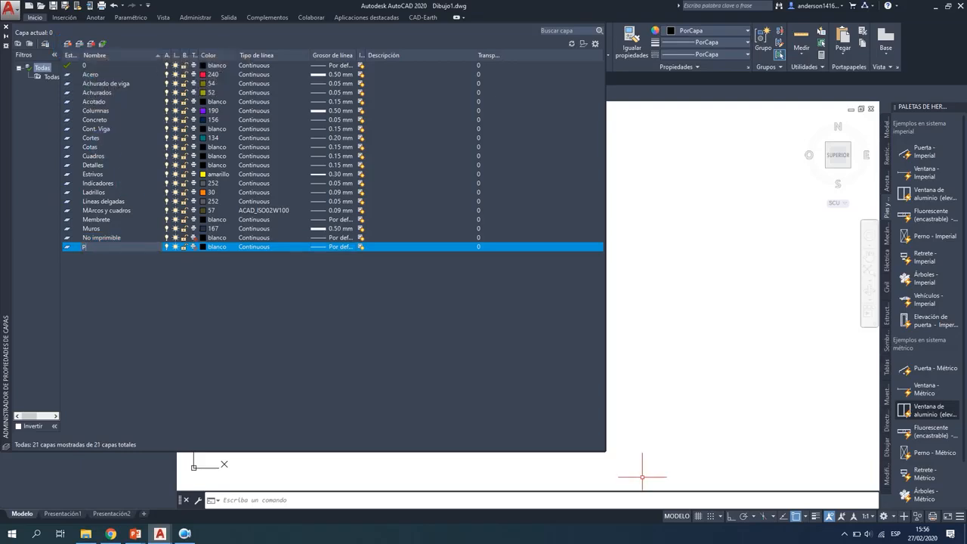
{"action": "type", "text": "apa"}
{"action": "key", "text": "Return"}
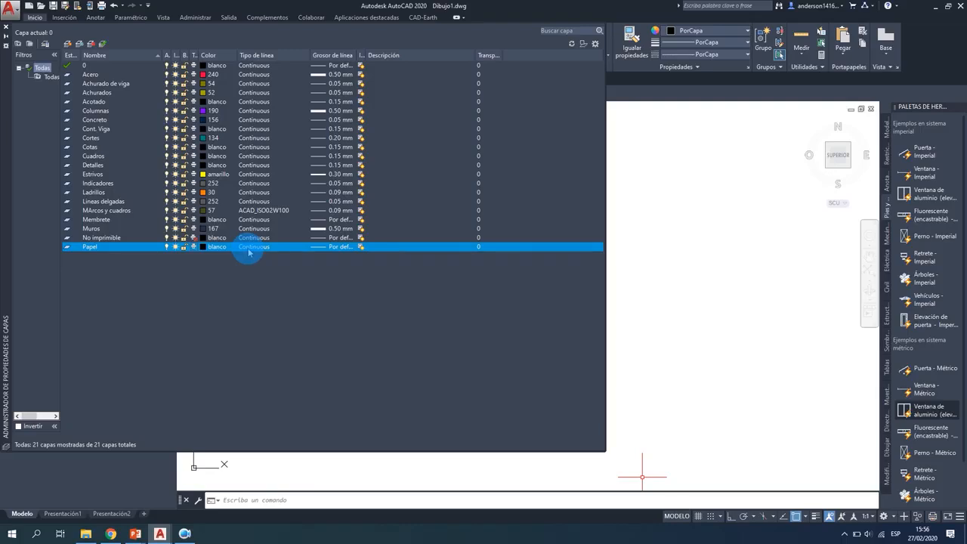
{"action": "left_click", "coordinate": [332, 248]}
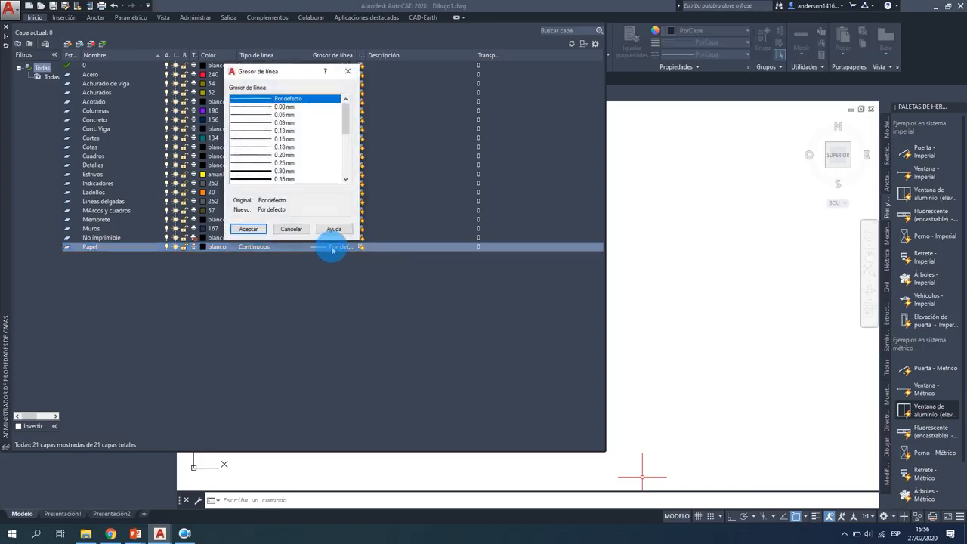
{"action": "scroll", "coordinate": [290, 171], "scroll_direction": "down", "scroll_amount": 1}
{"action": "left_click", "coordinate": [289, 171]}
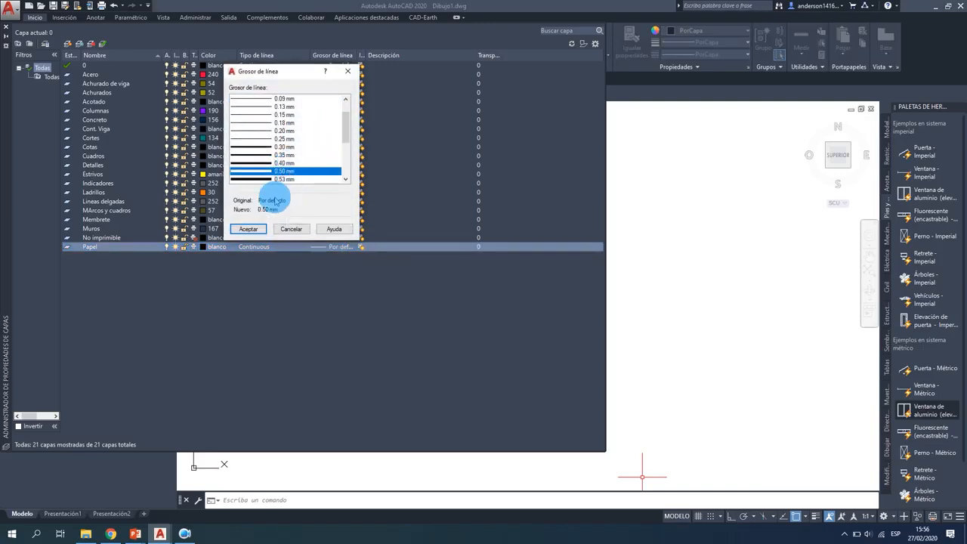
{"action": "left_click", "coordinate": [249, 228]}
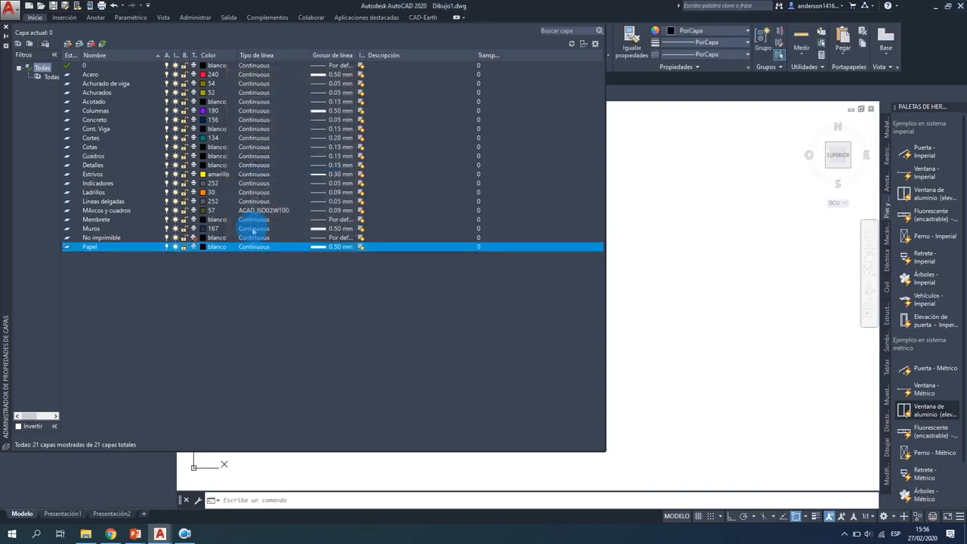
Create a layer named Piedras below Papel and set its colour to index 8.
{"action": "left_click", "coordinate": [67, 44]}
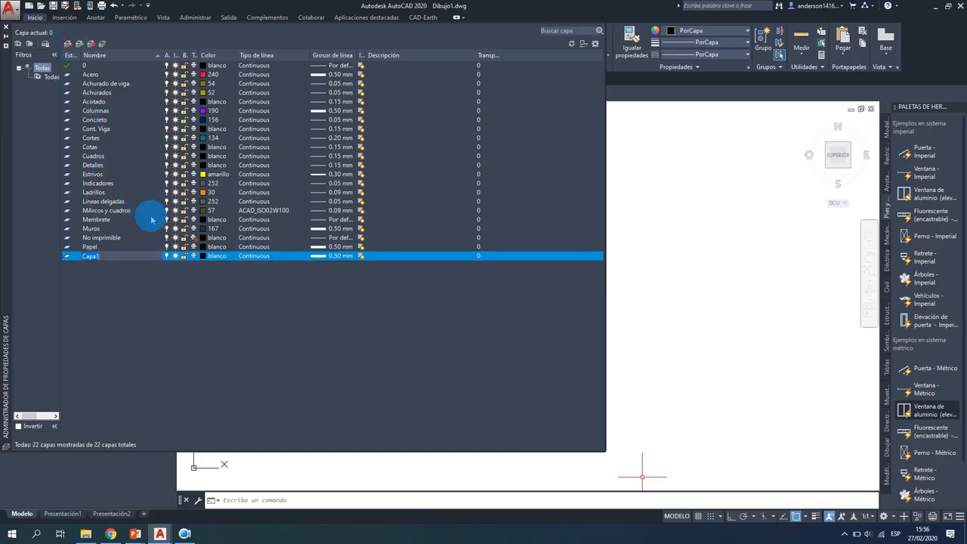
{"action": "type", "text": "Piedras"}
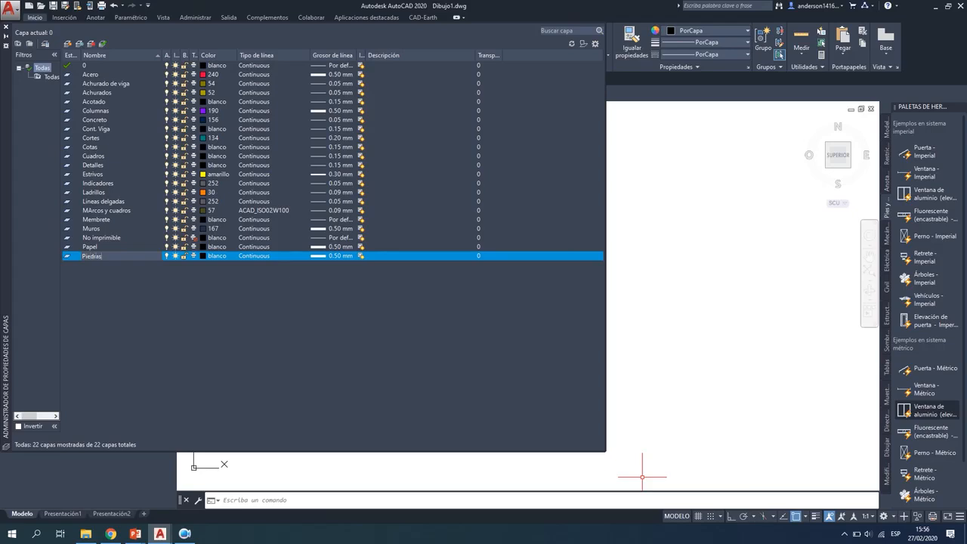
{"action": "left_click", "coordinate": [210, 256]}
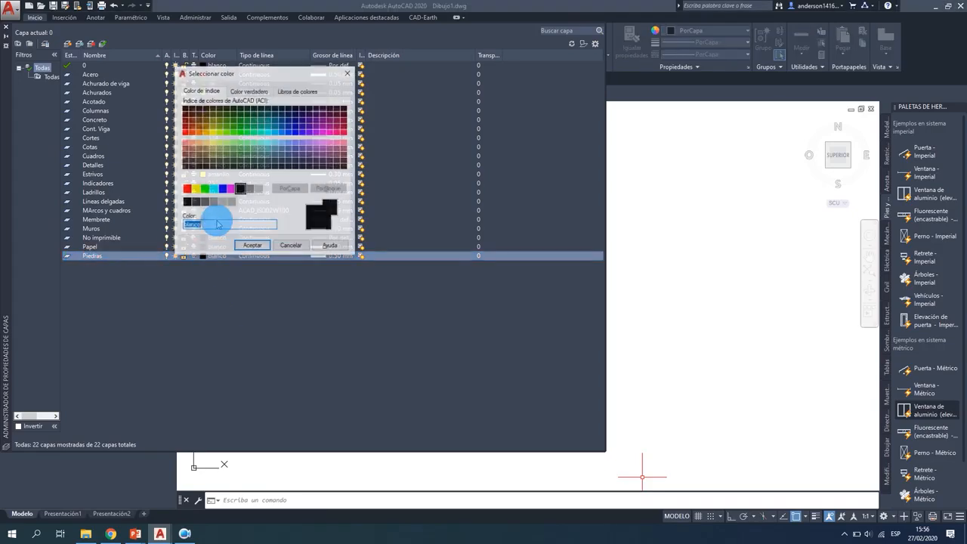
{"action": "double_click", "coordinate": [229, 209]}
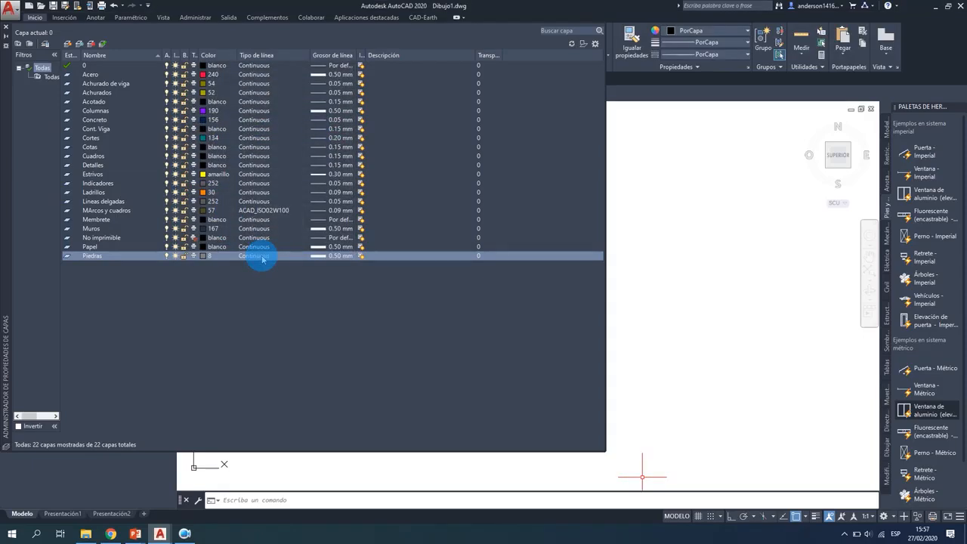
Set the Piedras layer's lineweight to 0.05 mm.
{"action": "left_click", "coordinate": [325, 255]}
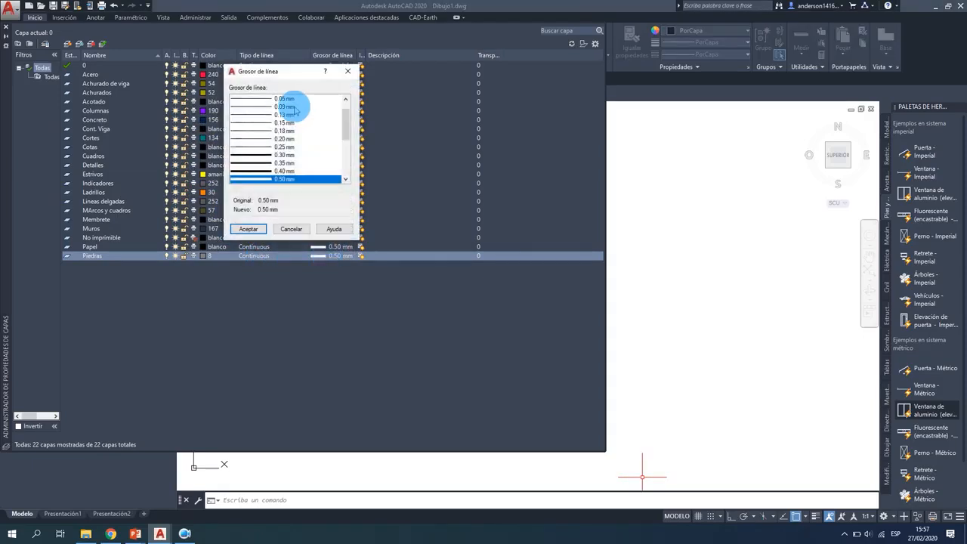
{"action": "left_click", "coordinate": [290, 98]}
{"action": "left_click", "coordinate": [249, 229]}
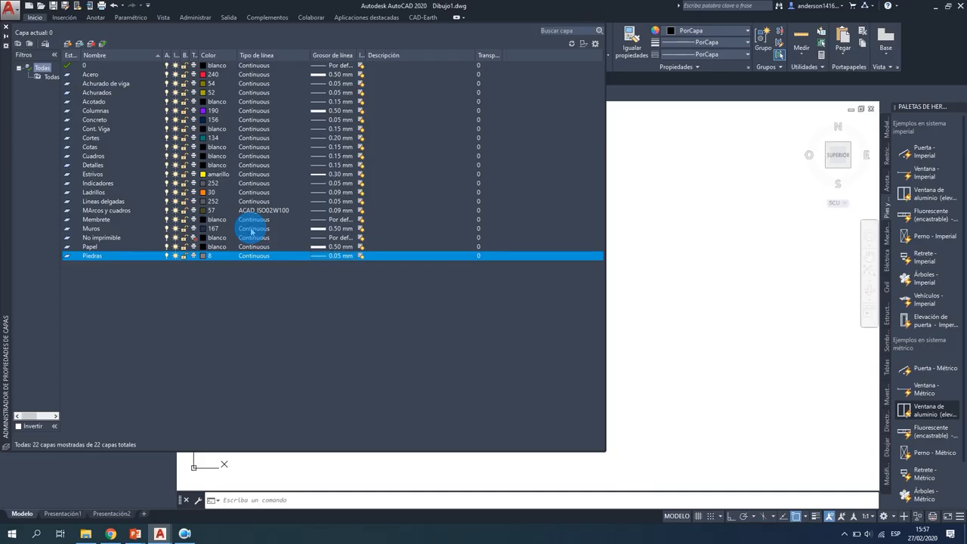
Create a layer named Proyección below Piedras and set its colour to index 252.
{"action": "left_click", "coordinate": [69, 45]}
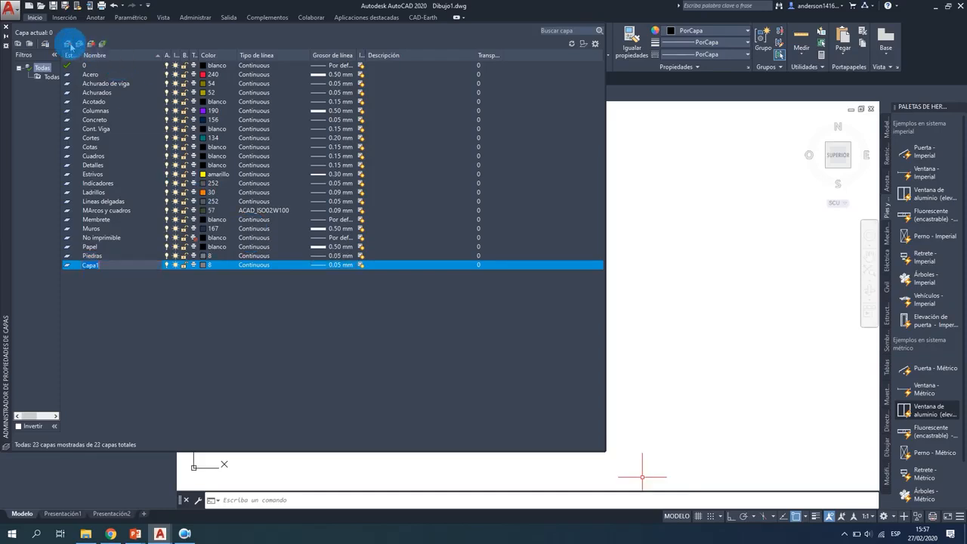
{"action": "type", "text": "Proyec"}
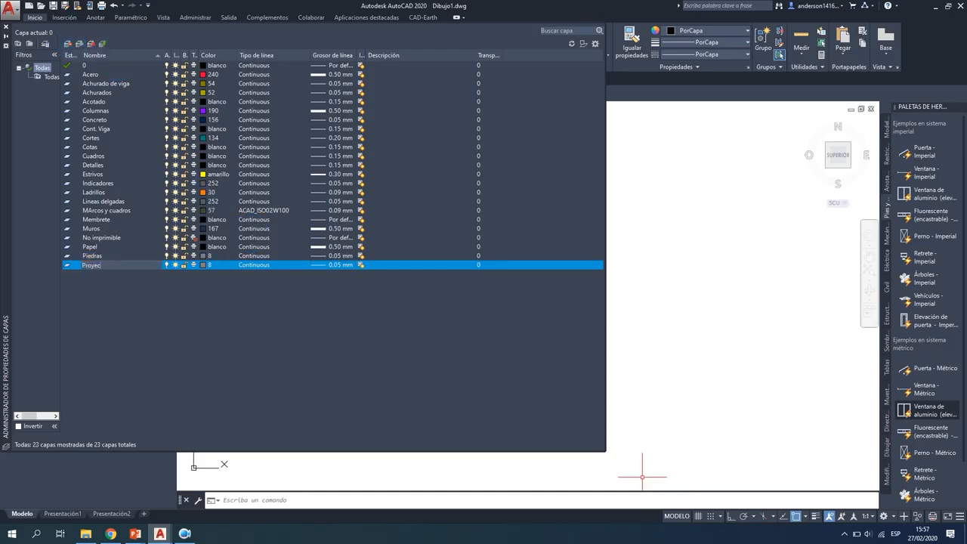
{"action": "type", "text": "ción"}
{"action": "left_click", "coordinate": [92, 111]}
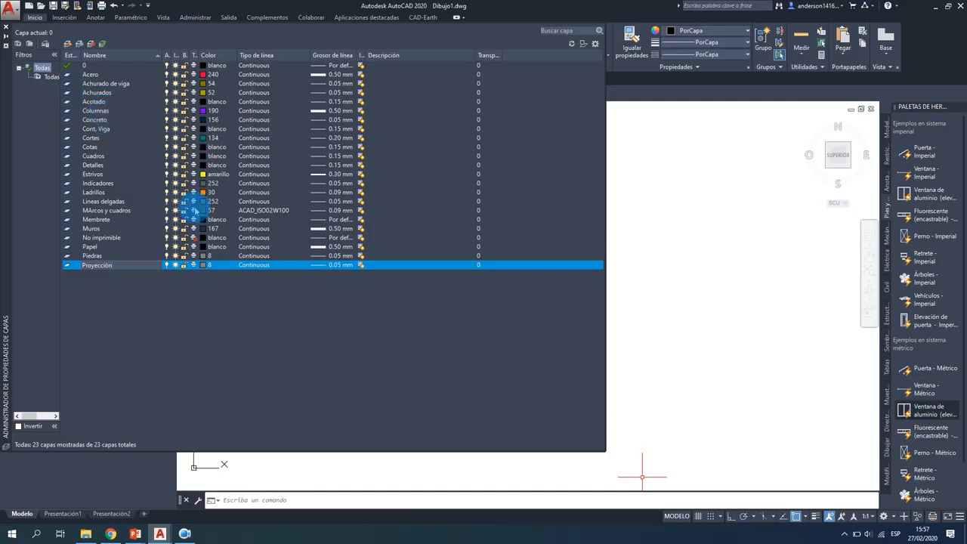
{"action": "left_click", "coordinate": [201, 264]}
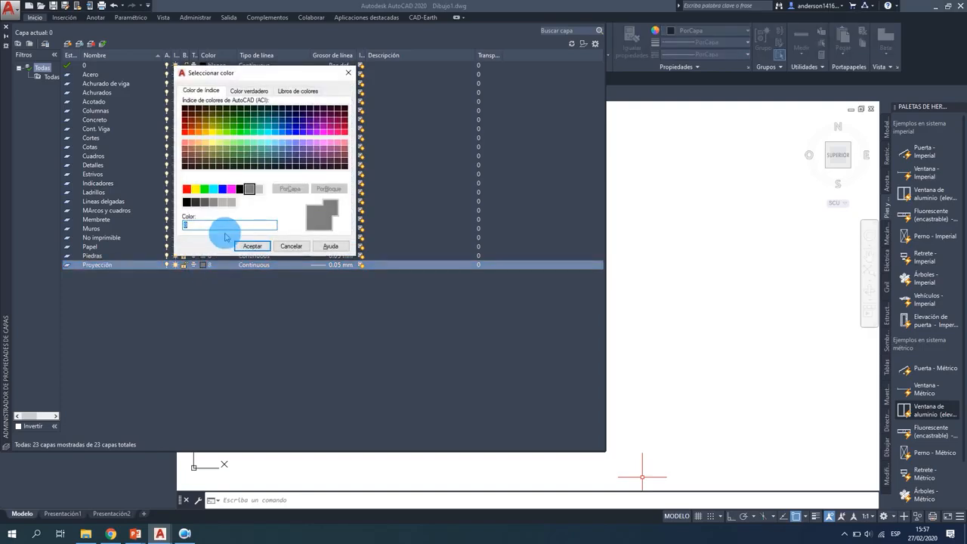
{"action": "type", "text": "252"}
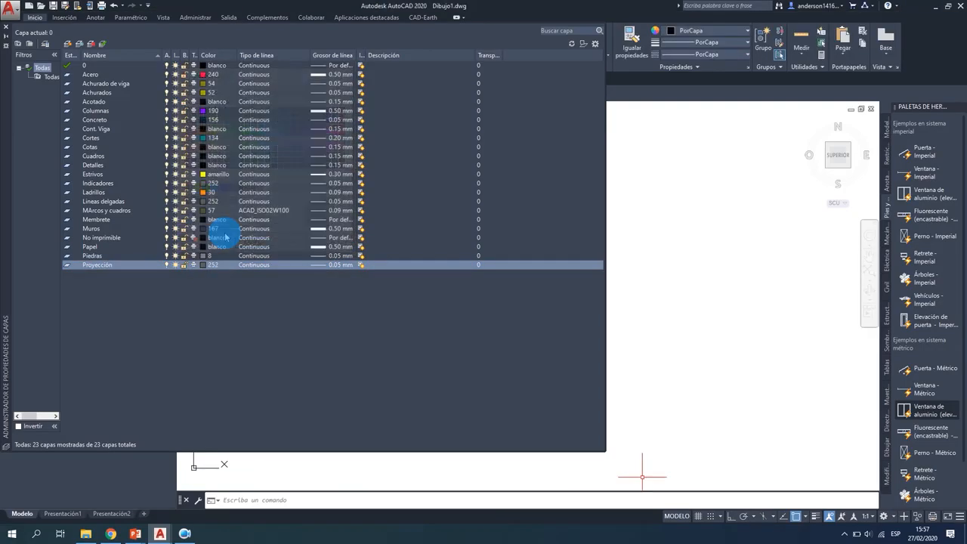
{"action": "key", "text": "Return"}
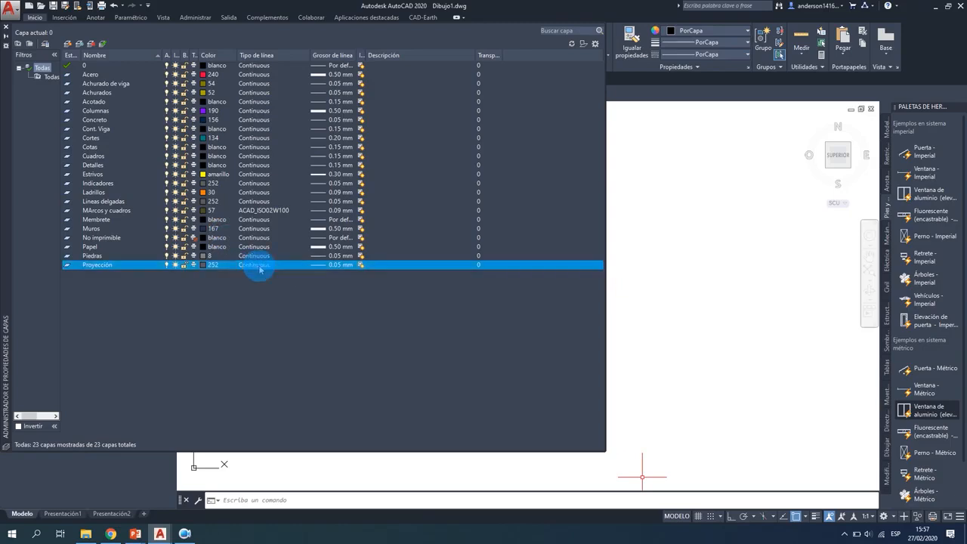
Set the Proyección layer's linetype to ACAD_ISO02W100 and its lineweight to 0.15 mm.
{"action": "left_click", "coordinate": [249, 267]}
{"action": "left_click", "coordinate": [255, 112]}
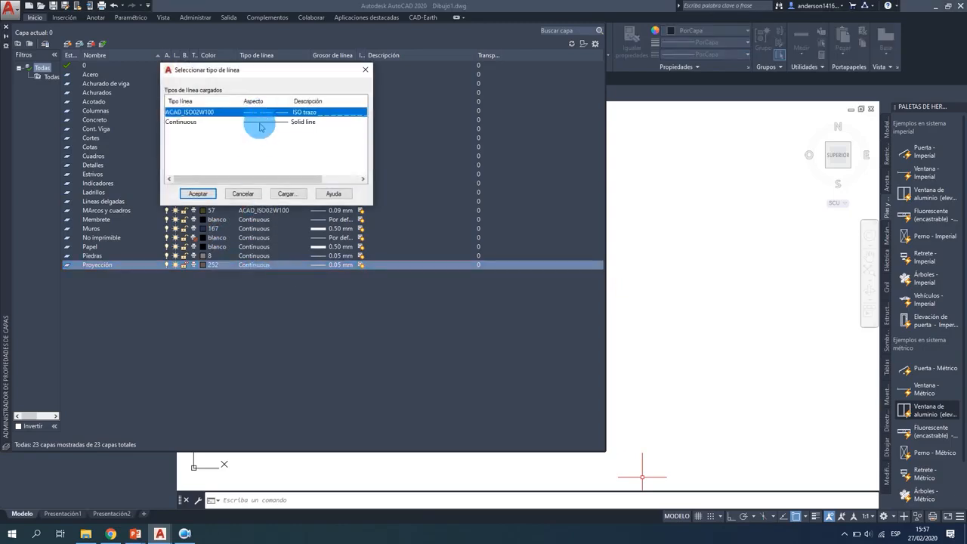
{"action": "left_click", "coordinate": [196, 194]}
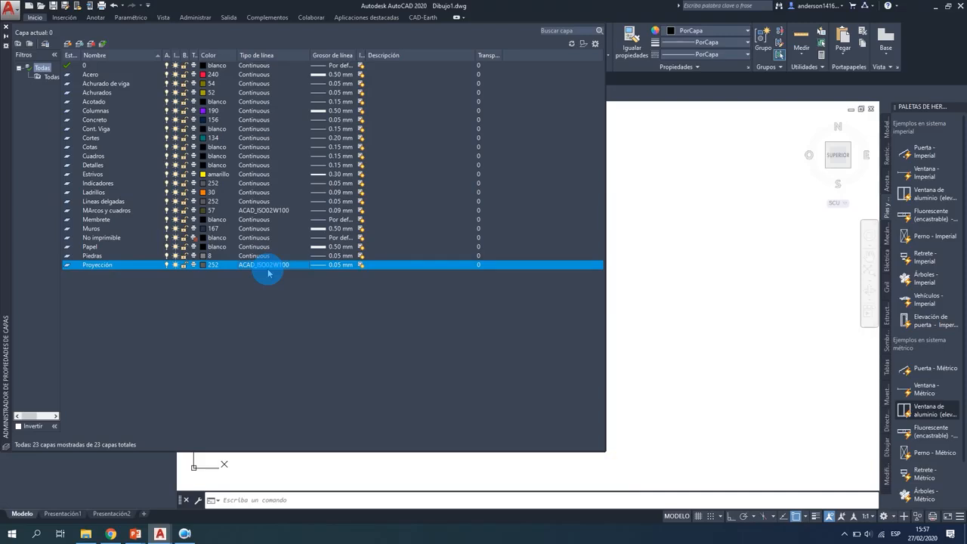
{"action": "left_click", "coordinate": [341, 266]}
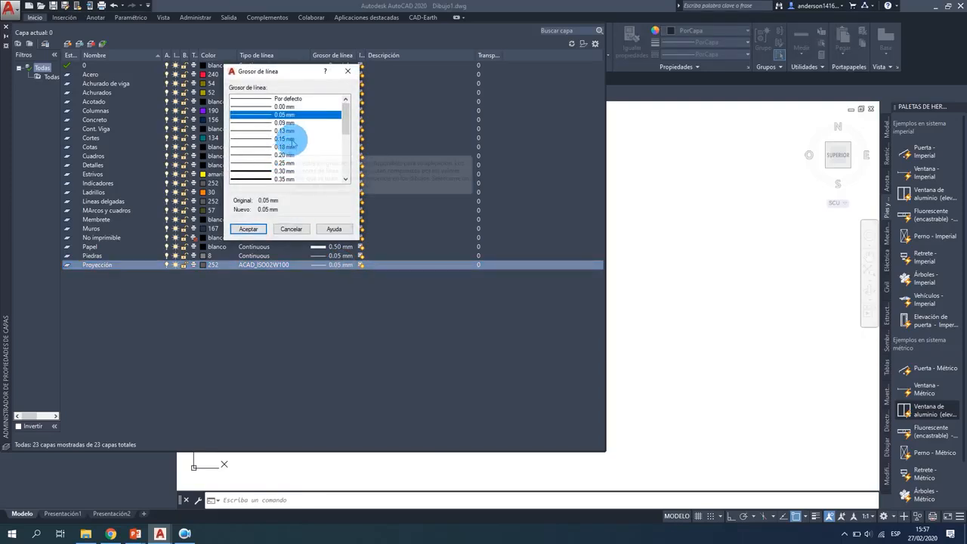
{"action": "left_click", "coordinate": [286, 139]}
{"action": "left_click", "coordinate": [249, 229]}
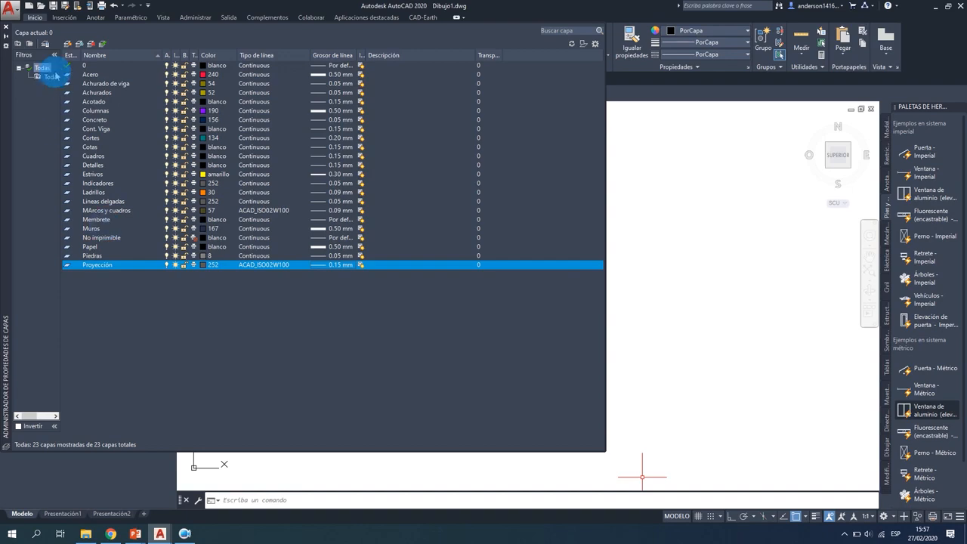
Create a layer named Relleno below Proyección and set its colour to index 54.
{"action": "left_click", "coordinate": [68, 44]}
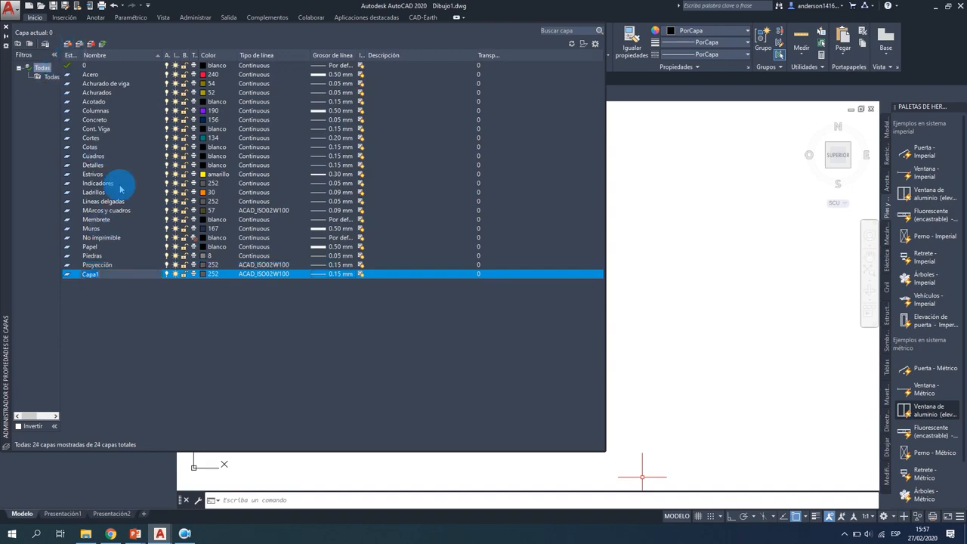
{"action": "type", "text": "Relleno"}
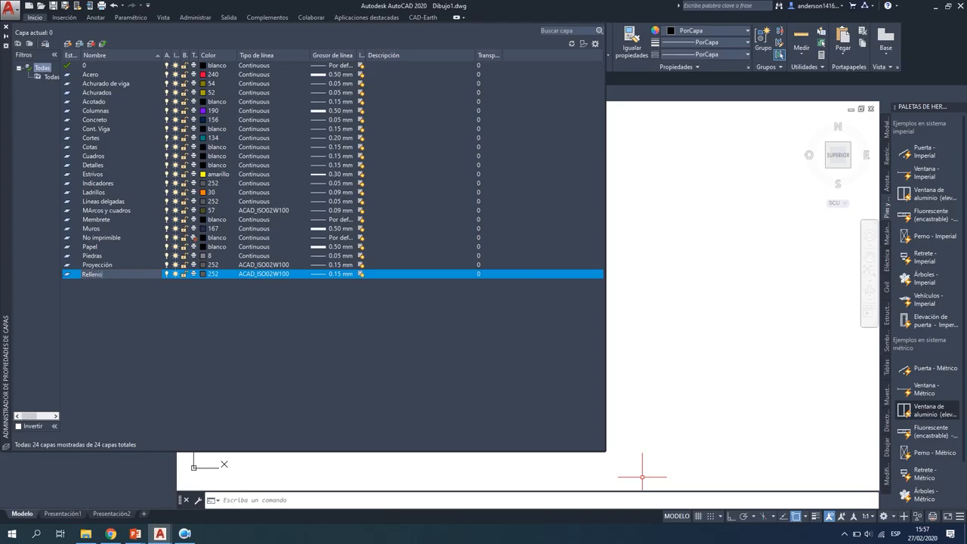
{"action": "key", "text": "Return"}
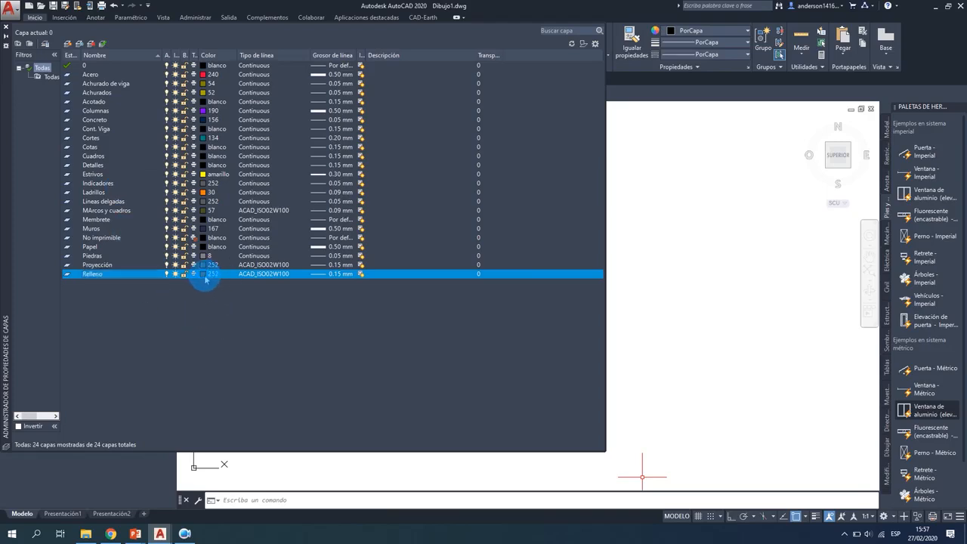
{"action": "left_click", "coordinate": [207, 274]}
{"action": "double_click", "coordinate": [218, 224]}
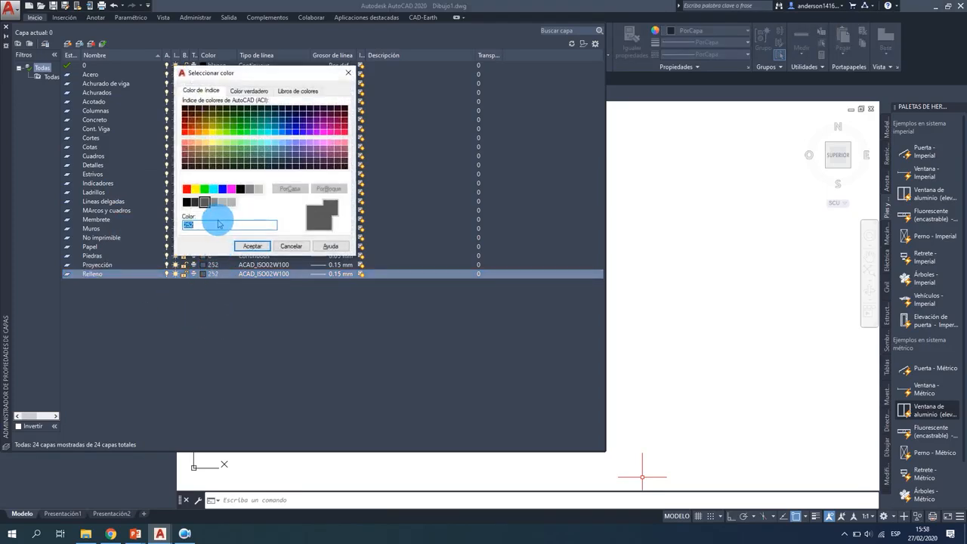
{"action": "type", "text": "5"}
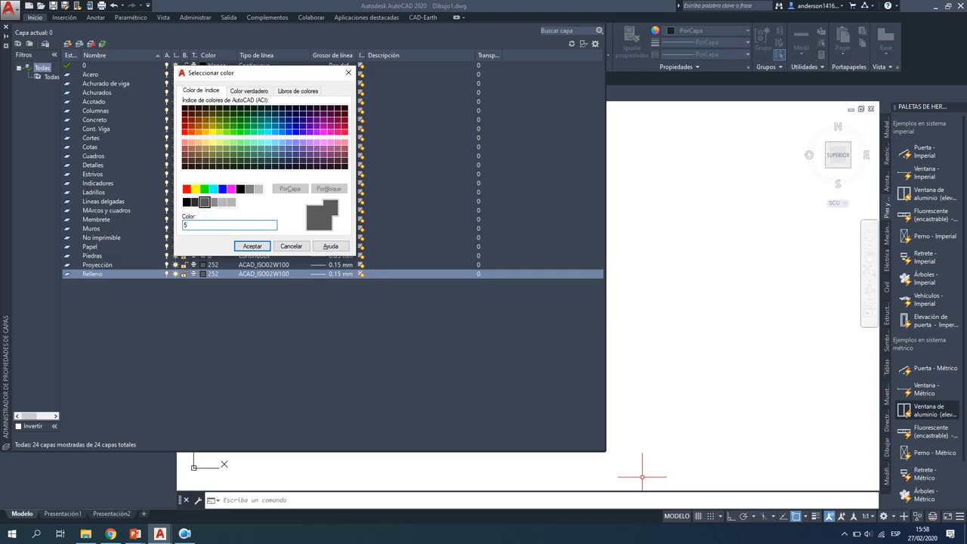
{"action": "type", "text": "4"}
{"action": "key", "text": "Return"}
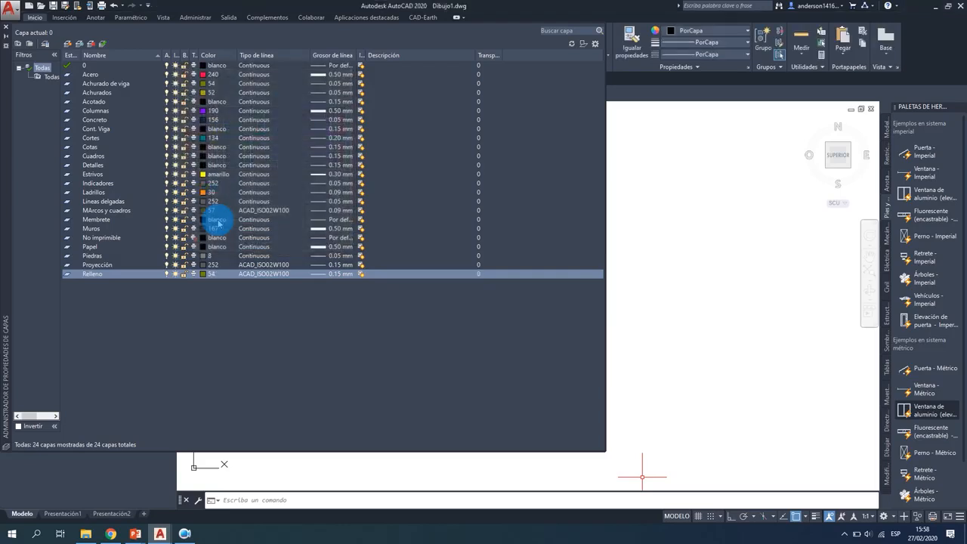
Set the Relleno layer's linetype to Continuous.
{"action": "left_click", "coordinate": [270, 274]}
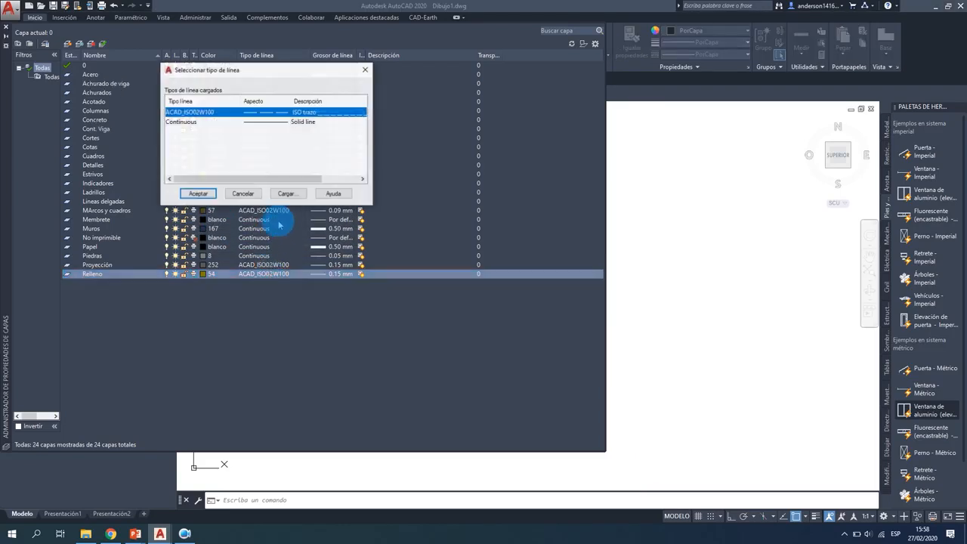
{"action": "left_click", "coordinate": [250, 122]}
{"action": "left_click", "coordinate": [198, 193]}
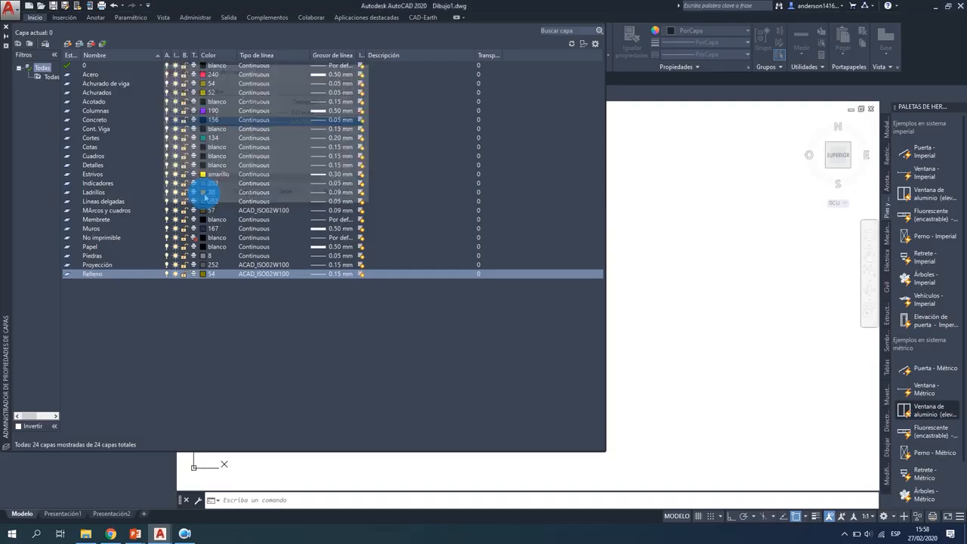
Set the Relleno layer's lineweight to 0.05 mm.
{"action": "left_click", "coordinate": [340, 145]}
{"action": "left_click", "coordinate": [284, 114]}
{"action": "left_click", "coordinate": [251, 228]}
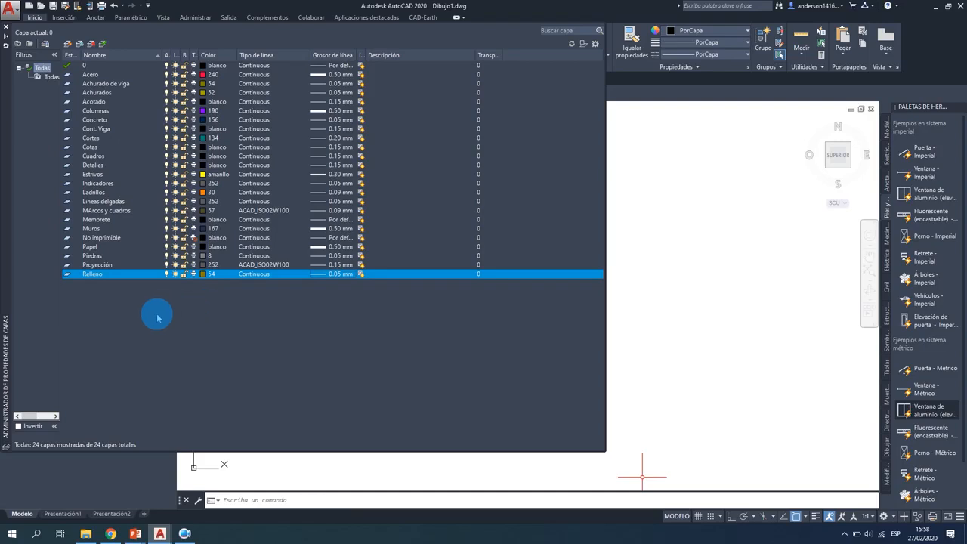
Create a layer named techos below Relleno and set its colour to index 234.
{"action": "left_click", "coordinate": [68, 43]}
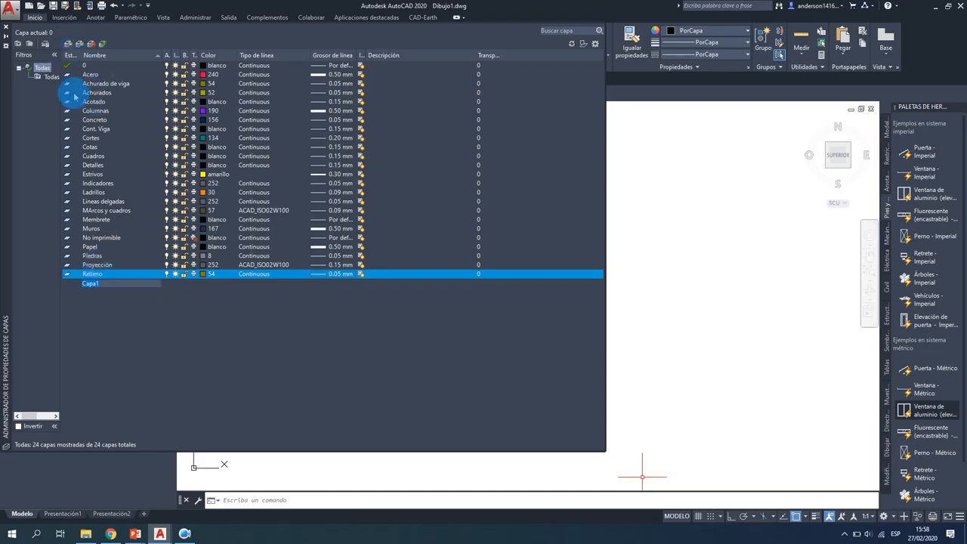
{"action": "type", "text": "techos"}
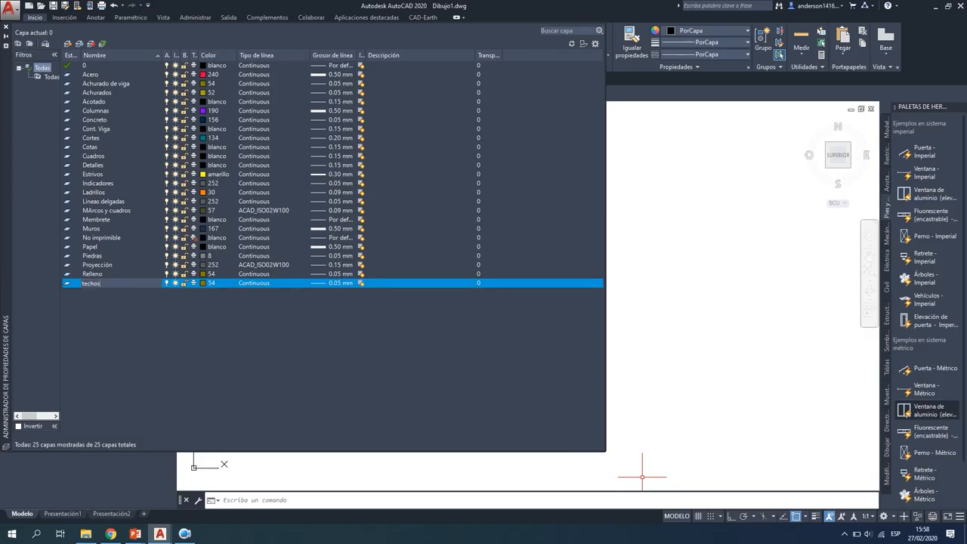
{"action": "left_click", "coordinate": [213, 285]}
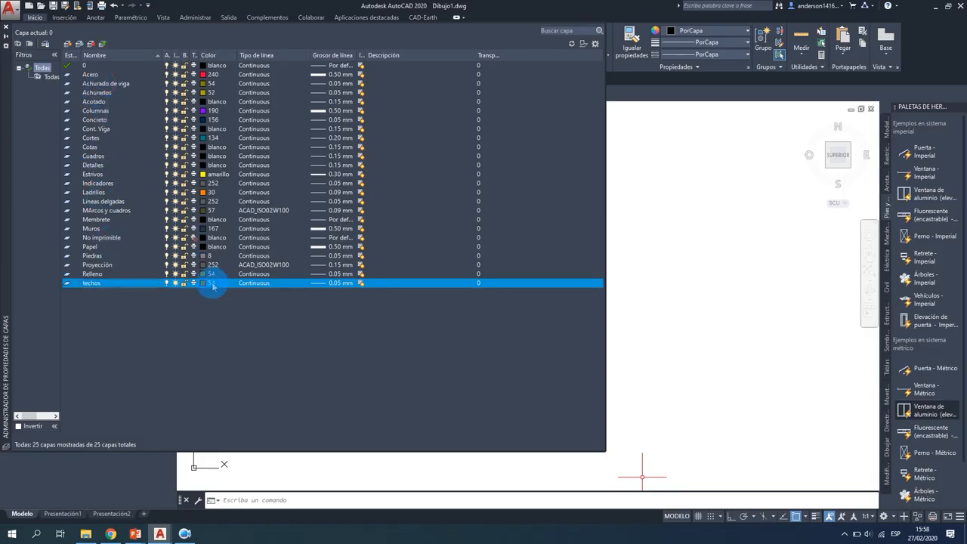
{"action": "type", "text": "2"}
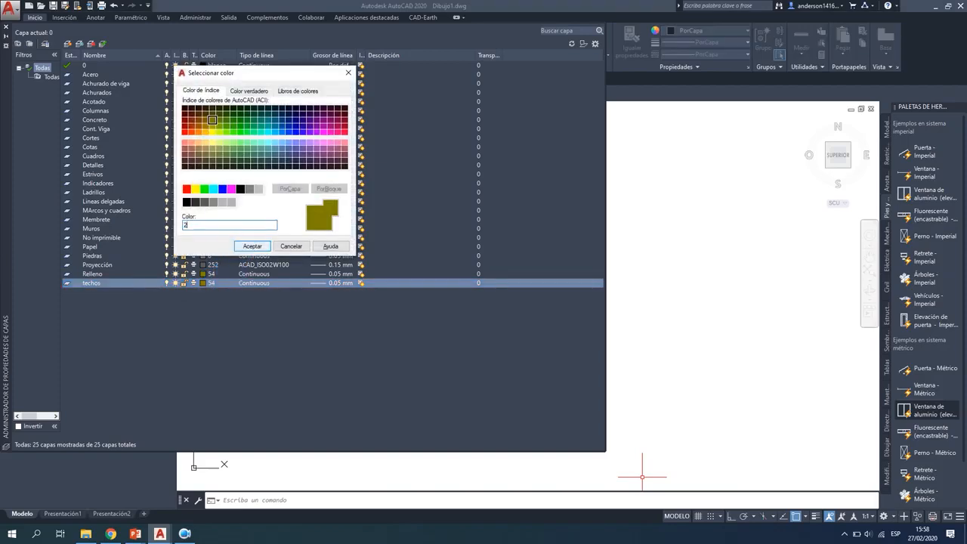
{"action": "type", "text": "34"}
{"action": "left_click", "coordinate": [240, 246]}
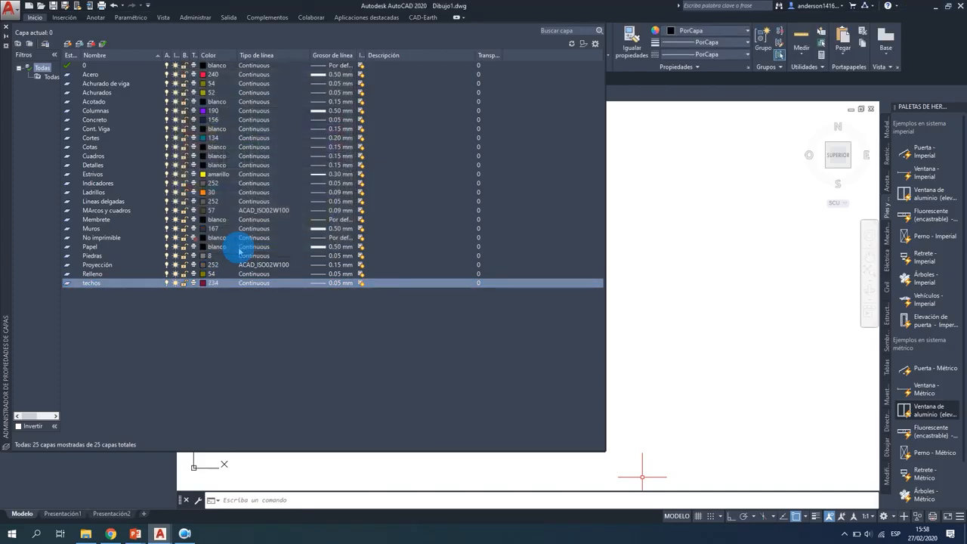
Set the techos layer's lineweight to 0.15 mm.
{"action": "left_click", "coordinate": [335, 283]}
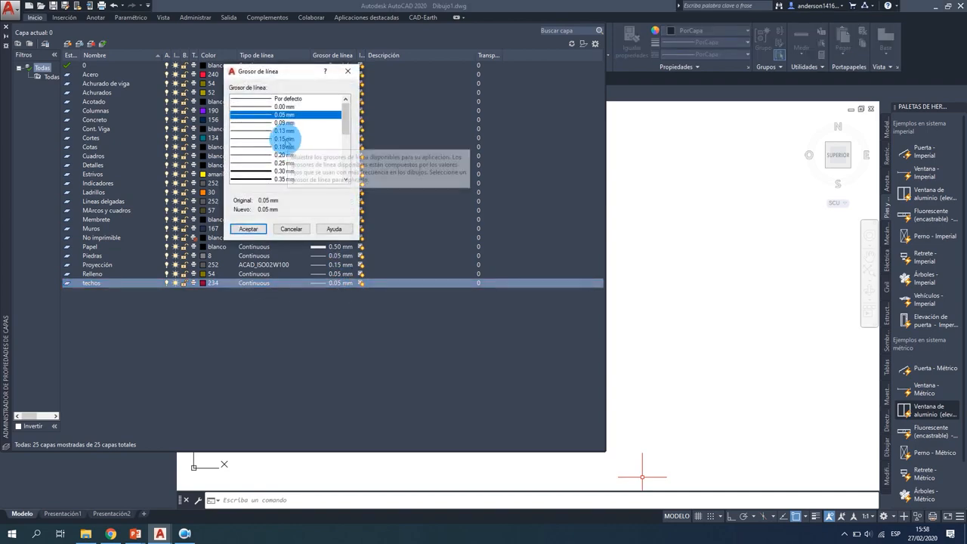
{"action": "left_click", "coordinate": [286, 139]}
{"action": "left_click", "coordinate": [250, 229]}
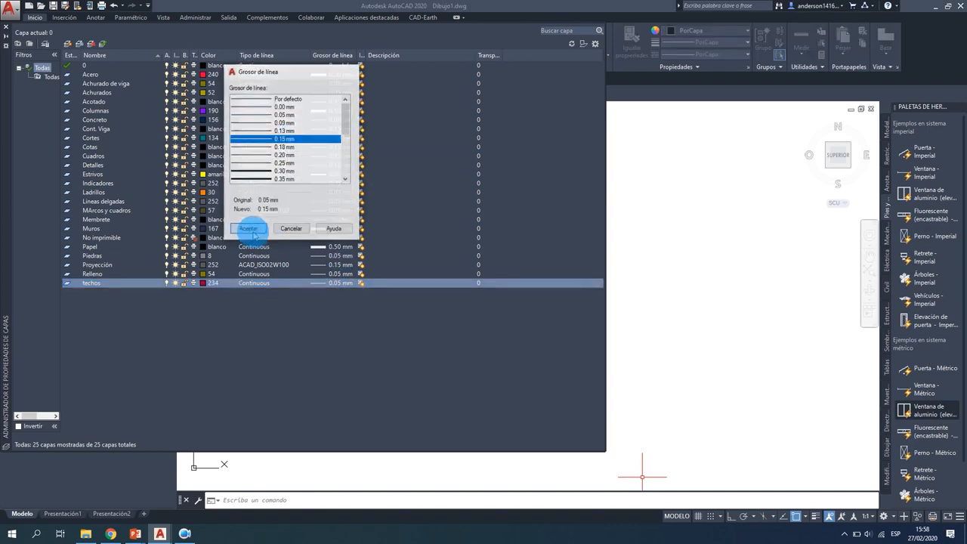
Create a layer named Textos, with a capital T, below techos.
{"action": "left_click", "coordinate": [68, 43]}
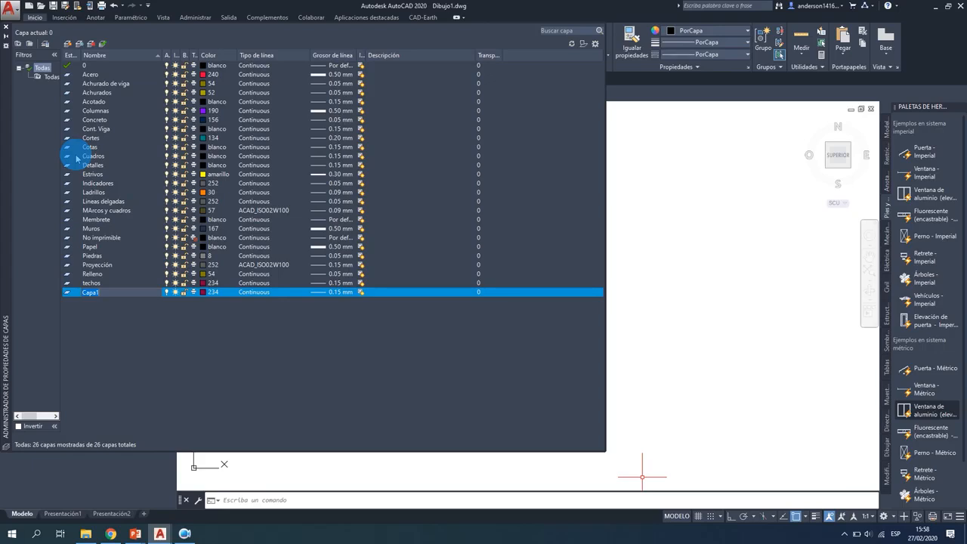
{"action": "type", "text": "textos"}
{"action": "key", "text": "BackSpace"}
{"action": "key", "text": "BackSpace"}
{"action": "key", "text": "BackSpace"}
{"action": "key", "text": "BackSpace"}
{"action": "key", "text": "BackSpace"}
{"action": "key", "text": "BackSpace"}
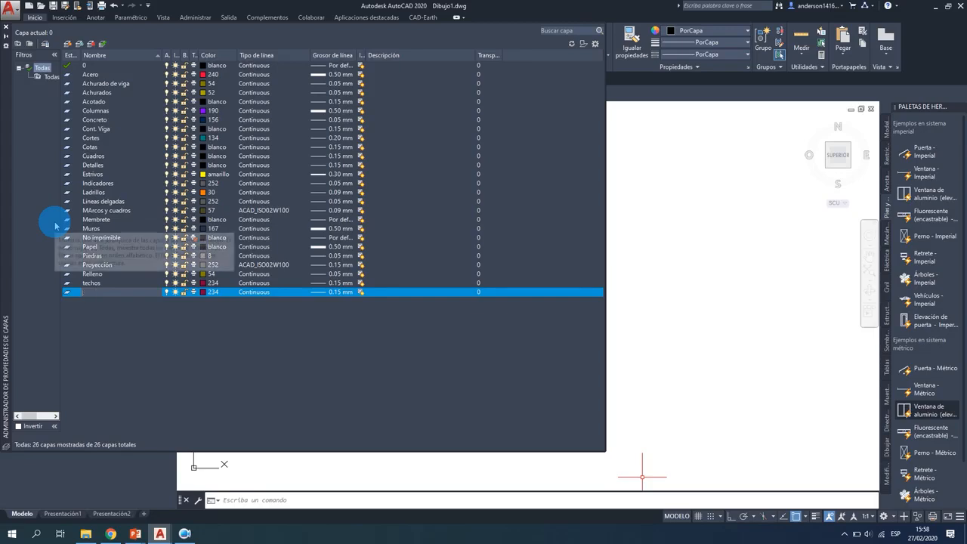
{"action": "type", "text": "Text"}
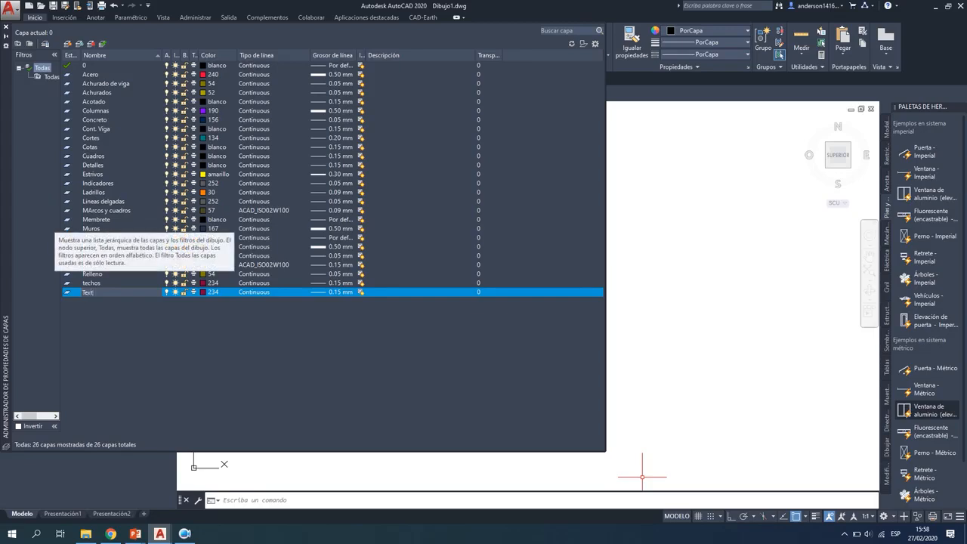
{"action": "type", "text": "os"}
{"action": "left_click", "coordinate": [63, 235]}
Set the Textos layer's colour to white (blanco).
{"action": "left_click", "coordinate": [216, 334]}
{"action": "left_click", "coordinate": [215, 293]}
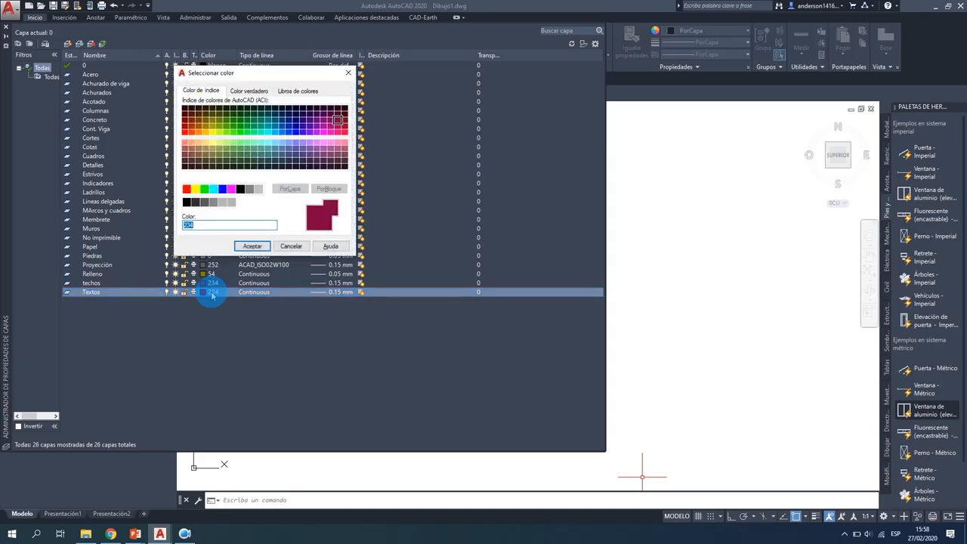
{"action": "left_click", "coordinate": [240, 188]}
{"action": "left_click", "coordinate": [252, 246]}
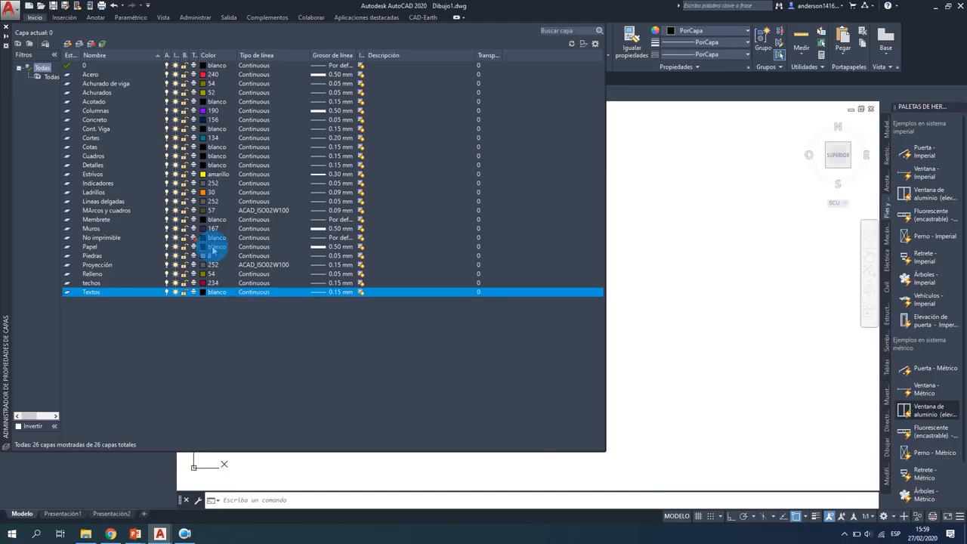
Create a layer named Tipo de techado below Textos and set its colour to index 101.
{"action": "left_click", "coordinate": [68, 44]}
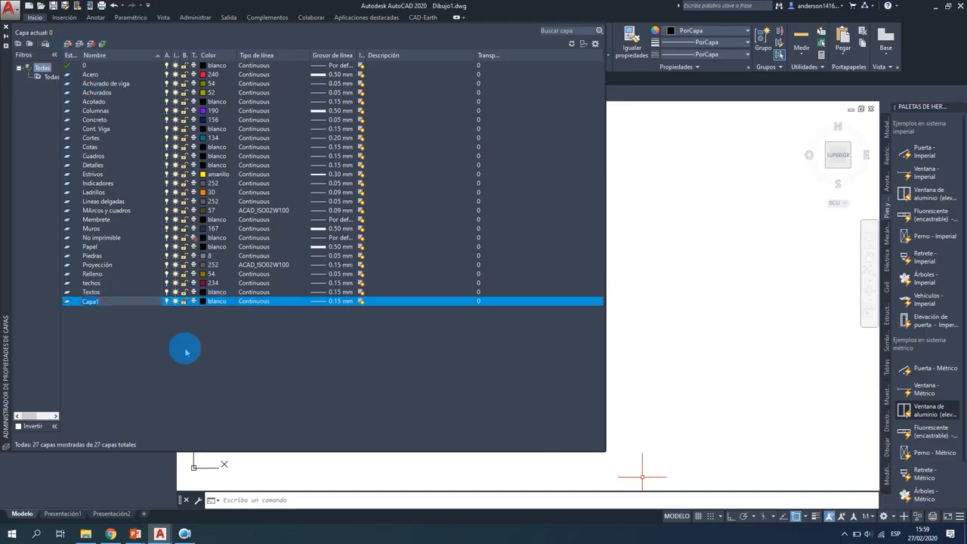
{"action": "type", "text": "Tipo d"}
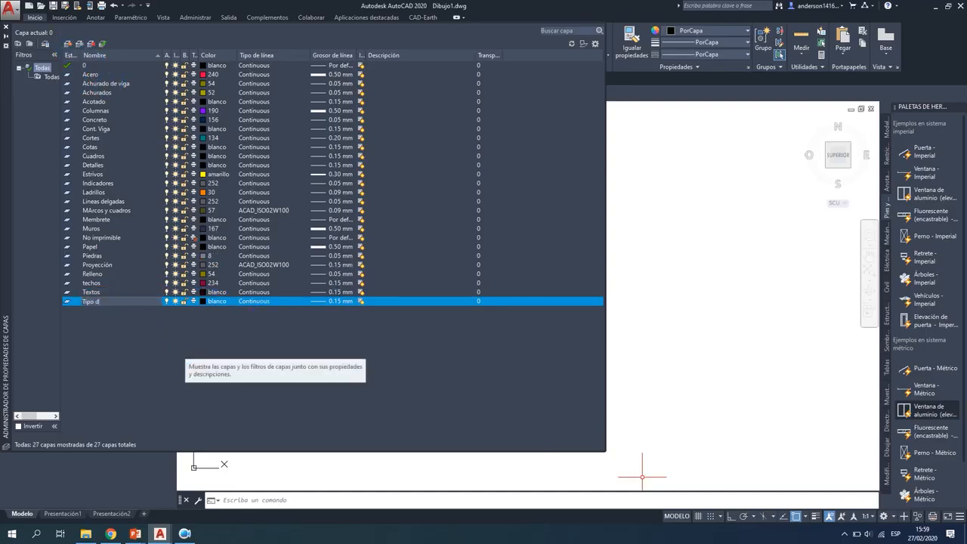
{"action": "type", "text": "e techado"}
{"action": "left_click", "coordinate": [202, 301]}
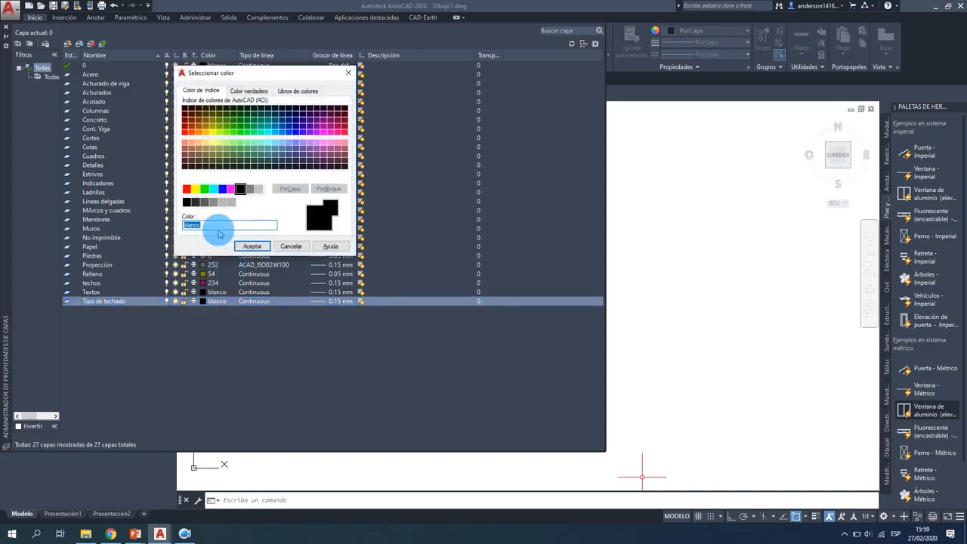
{"action": "type", "text": "101"}
{"action": "key", "text": "Return"}
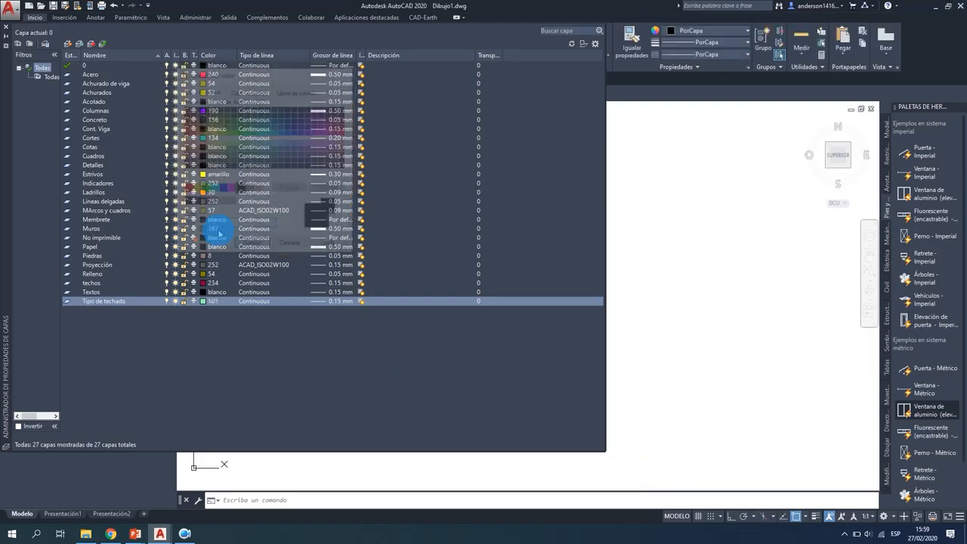
{"action": "left_click", "coordinate": [261, 324]}
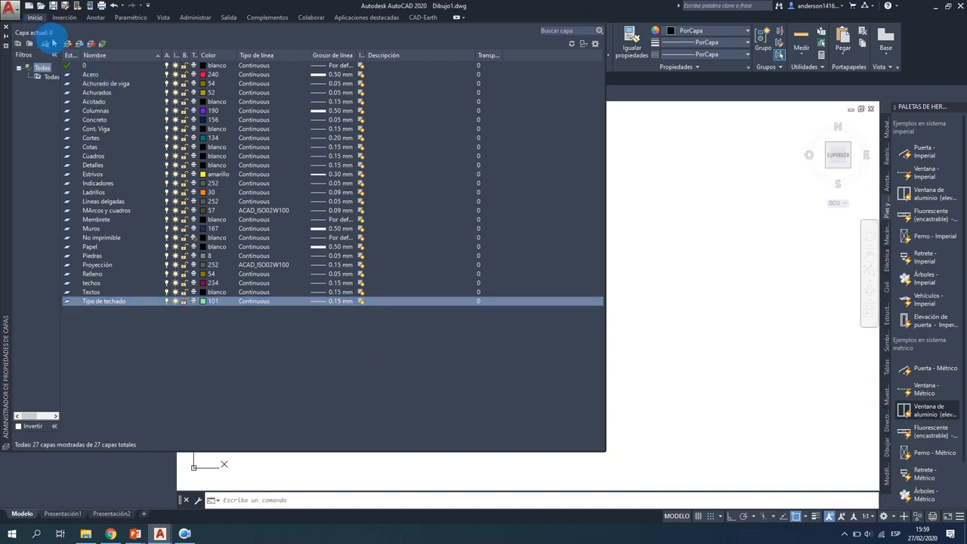
Create a layer named Vigas below Tipo de techado and set its colour to cyan (cián).
{"action": "key", "text": "alt+n"}
{"action": "type", "text": "V"}
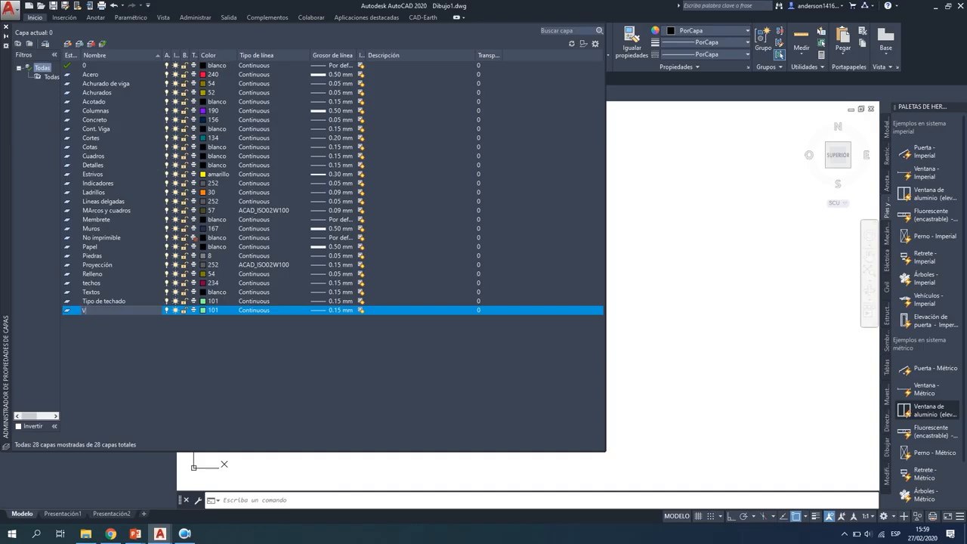
{"action": "type", "text": "igas"}
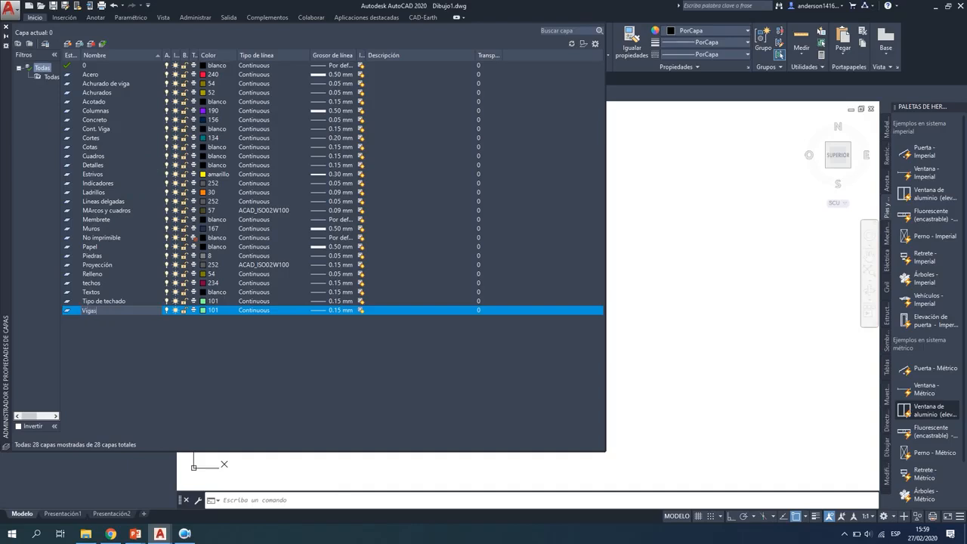
{"action": "left_click", "coordinate": [213, 311]}
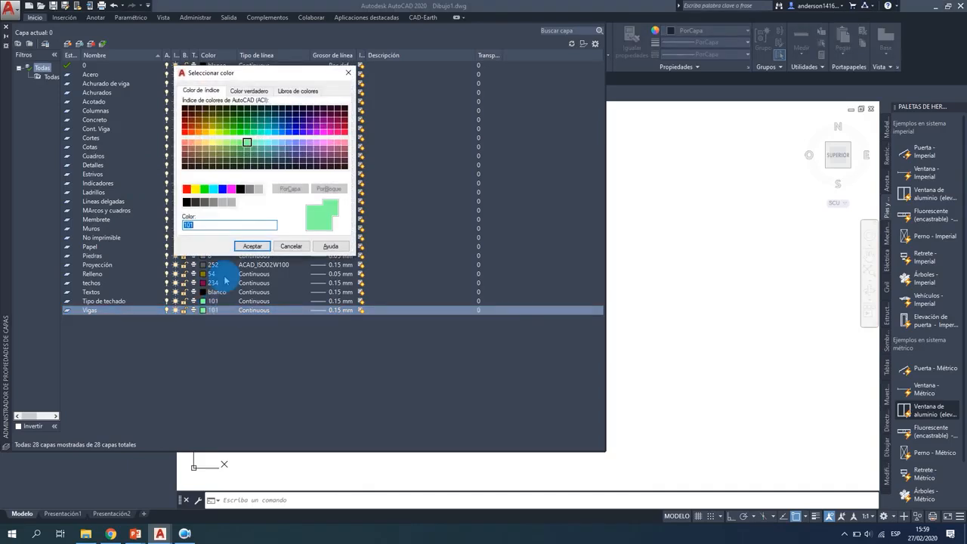
{"action": "left_click", "coordinate": [214, 189]}
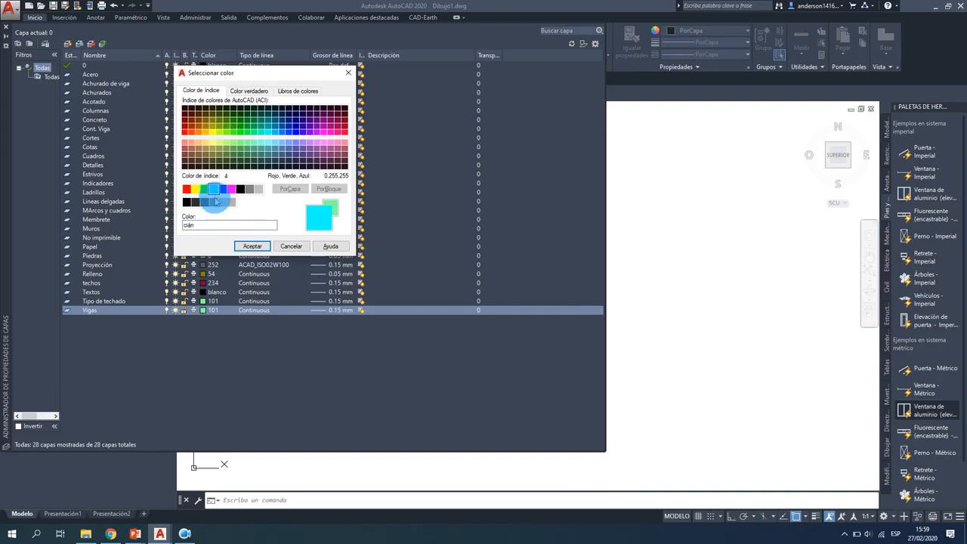
{"action": "left_click", "coordinate": [253, 247]}
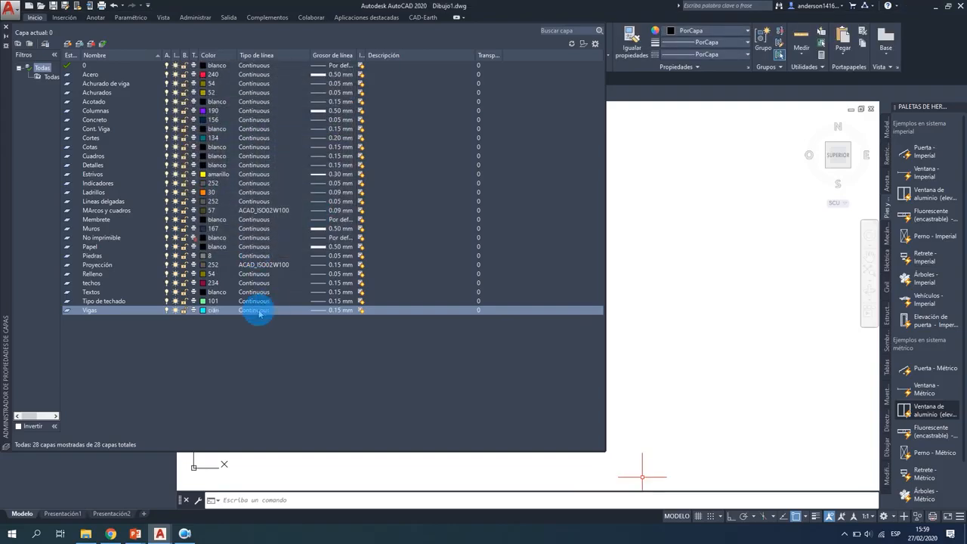
Set the Vigas layer's lineweight to 0.18 mm.
{"action": "left_click", "coordinate": [329, 310]}
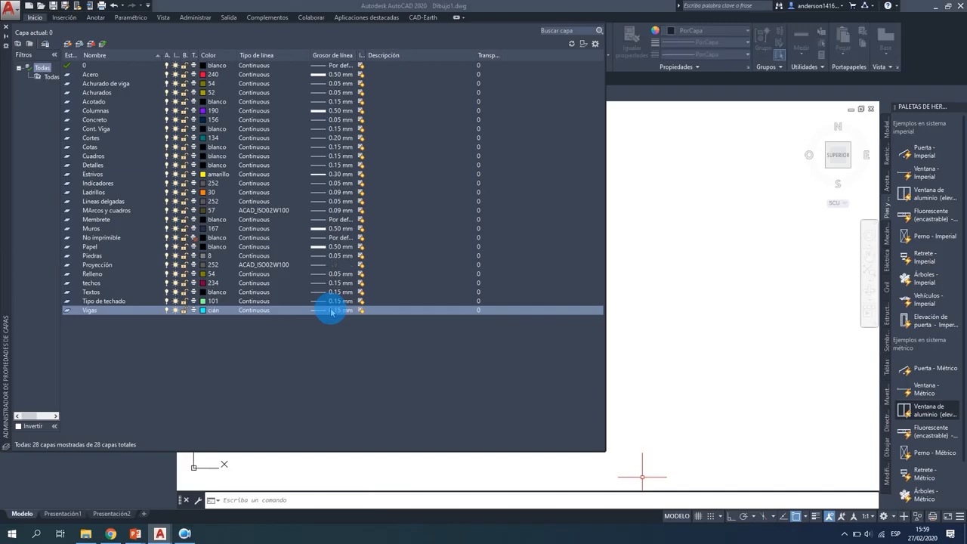
{"action": "left_click", "coordinate": [286, 146]}
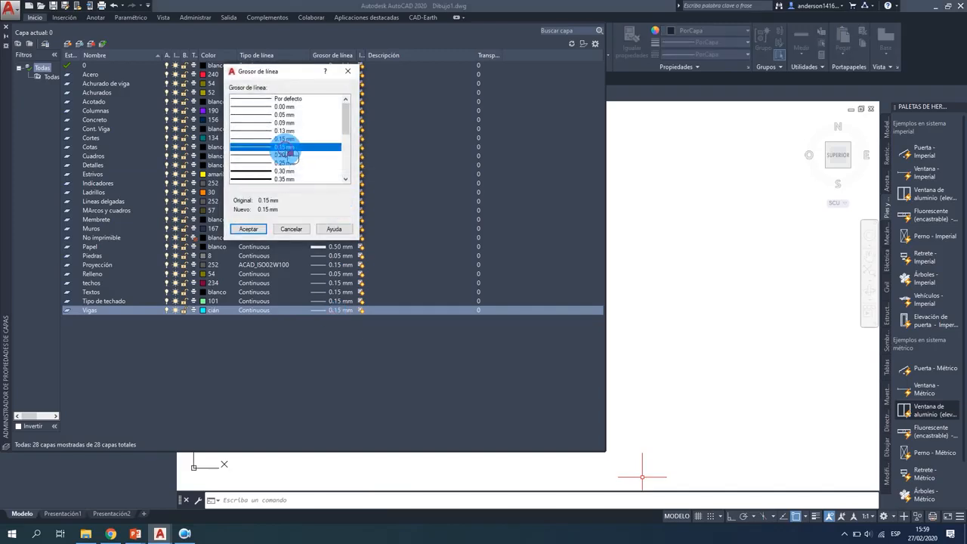
{"action": "left_click", "coordinate": [248, 228]}
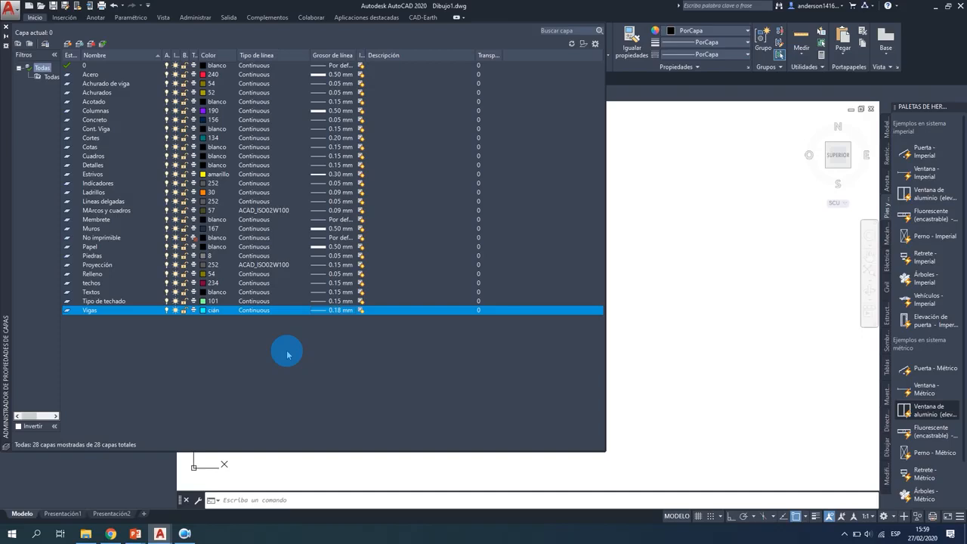
Create a layer named Vigas Borde below Vigas with colour index 133 and a lineweight of 0.18 mm.
{"action": "left_click", "coordinate": [69, 43]}
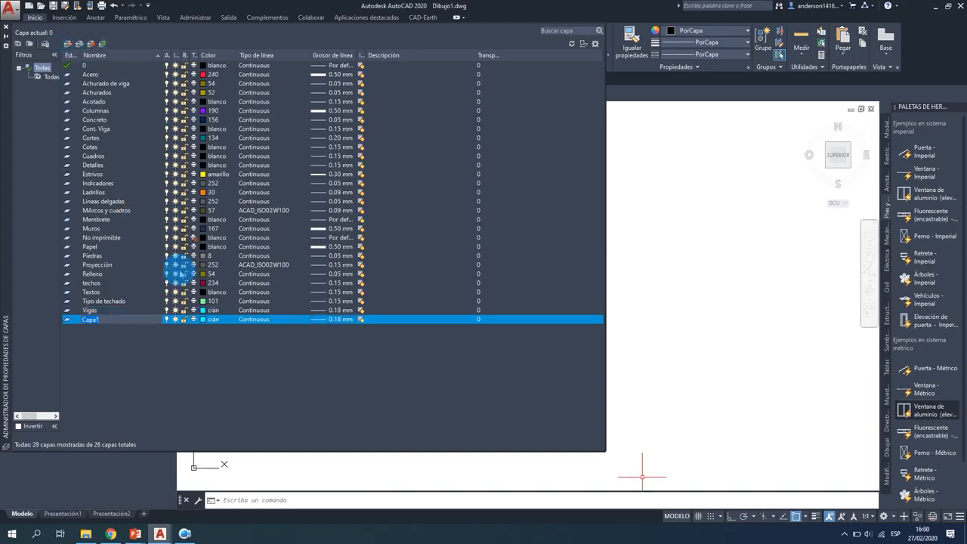
{"action": "type", "text": "Vigas Borde"}
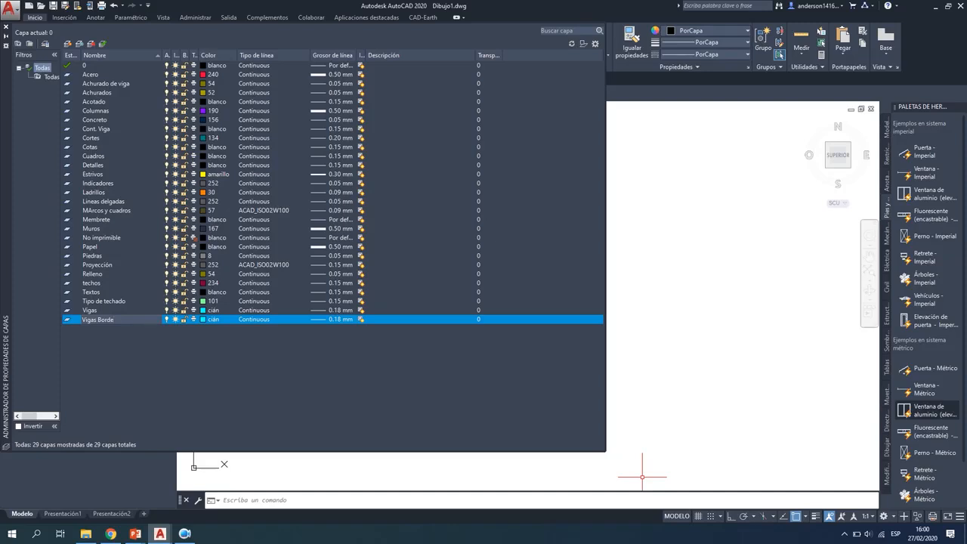
{"action": "left_click", "coordinate": [215, 319]}
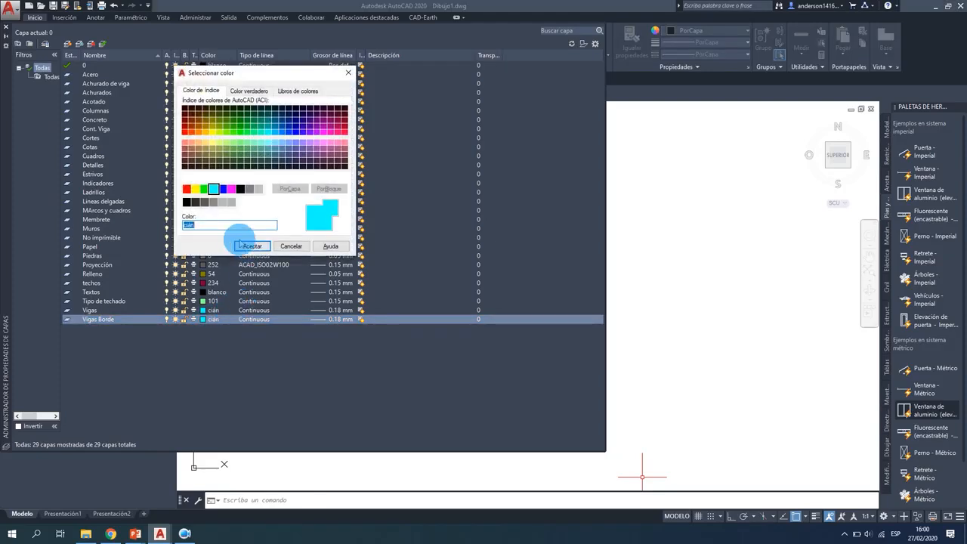
{"action": "type", "text": "133"}
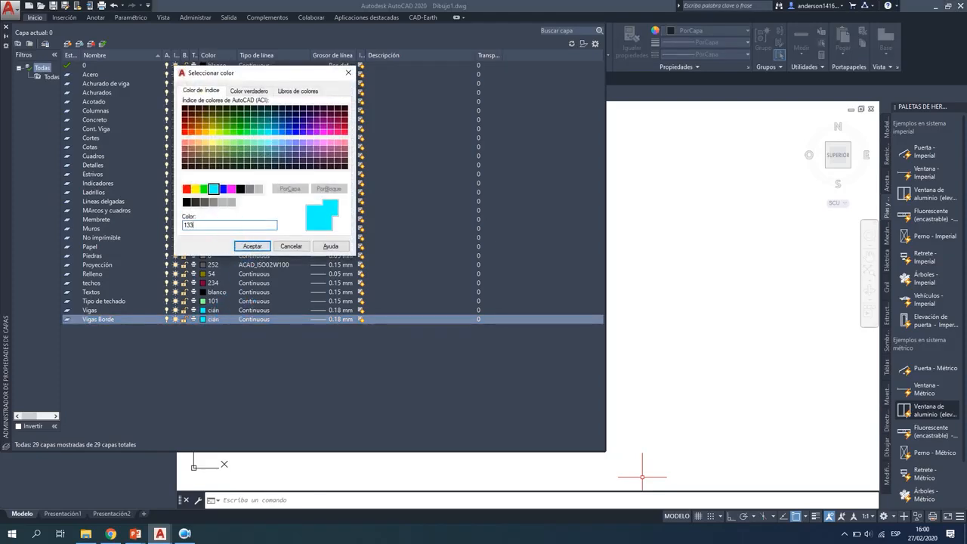
{"action": "key", "text": "Return"}
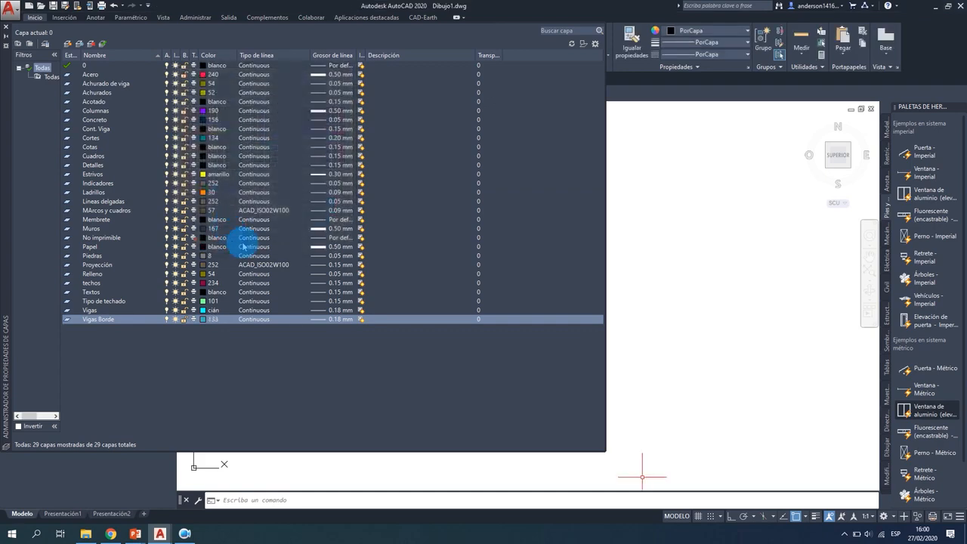
{"action": "left_click", "coordinate": [333, 320]}
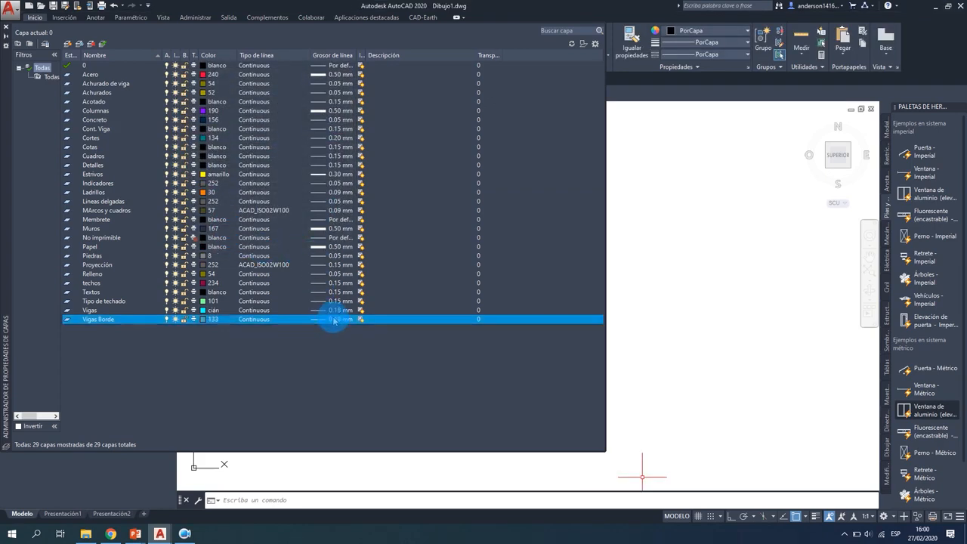
{"action": "left_click", "coordinate": [247, 230]}
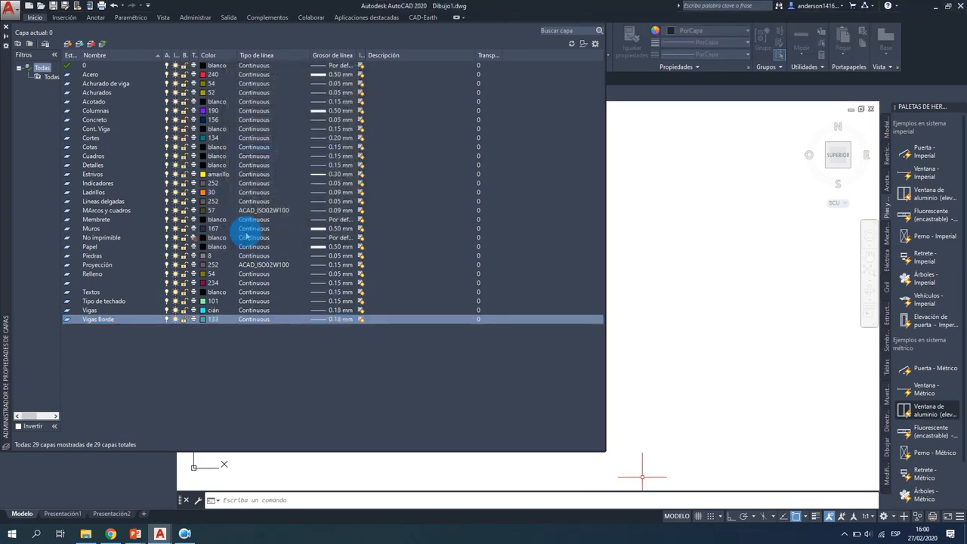
Create a layer named Vigas chatas below Vigas Borde.
{"action": "left_click", "coordinate": [68, 43]}
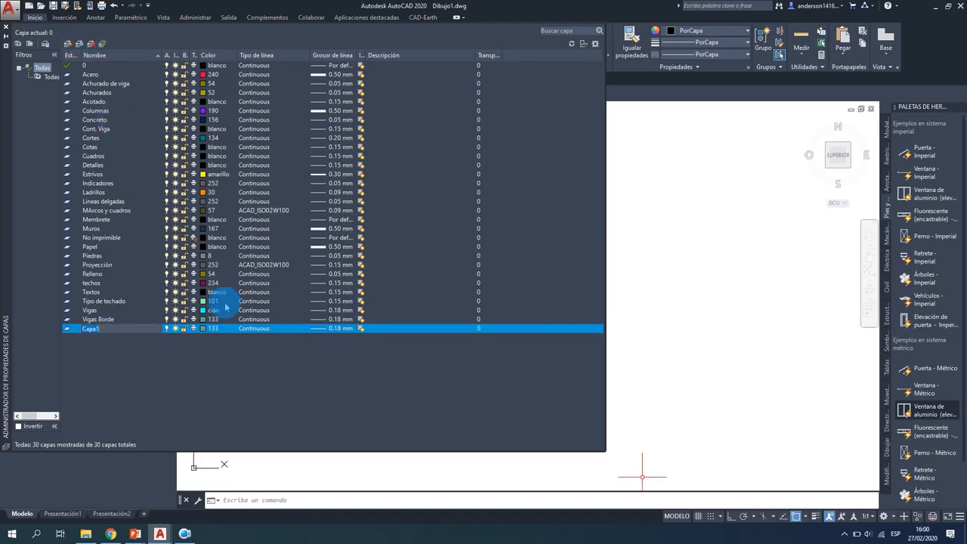
{"action": "type", "text": "Vichas"}
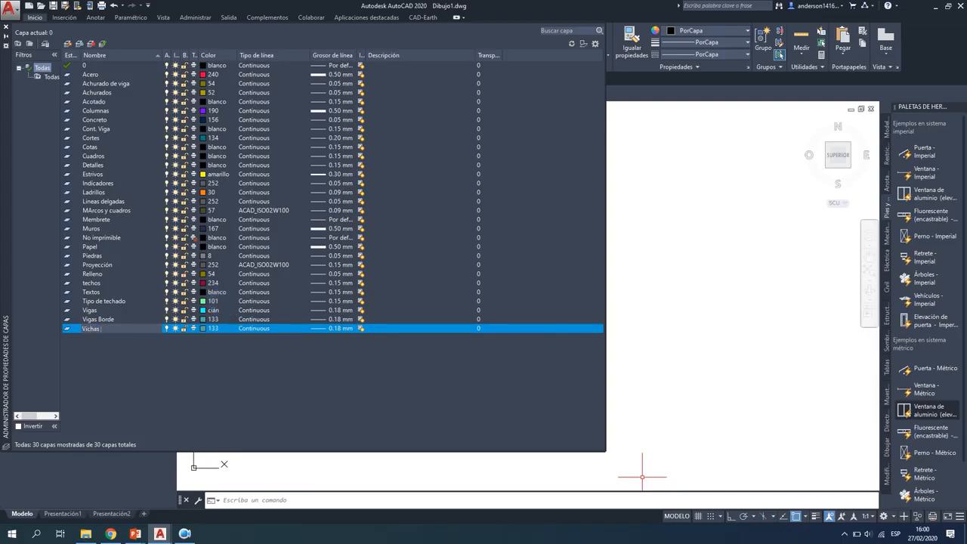
{"action": "type", "text": " chatas"}
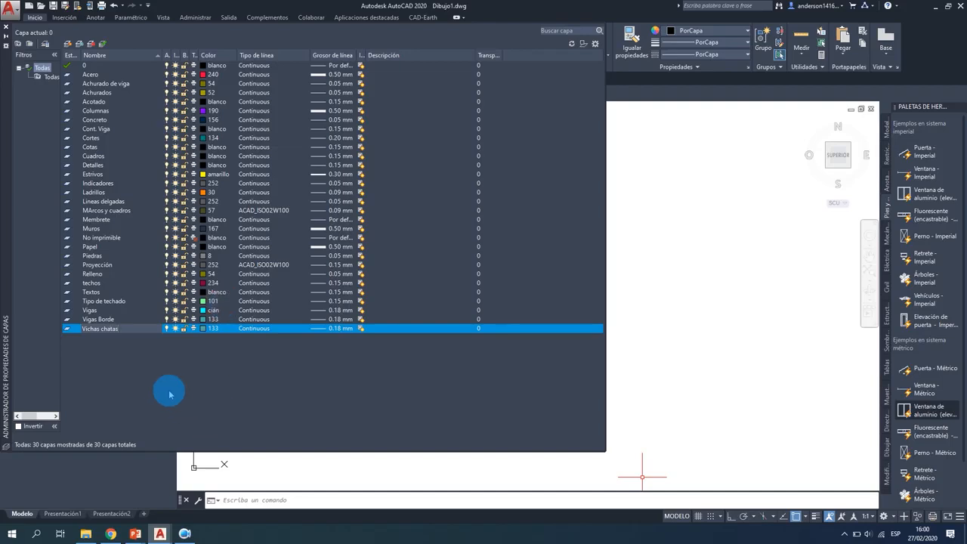
{"action": "key", "text": "Return"}
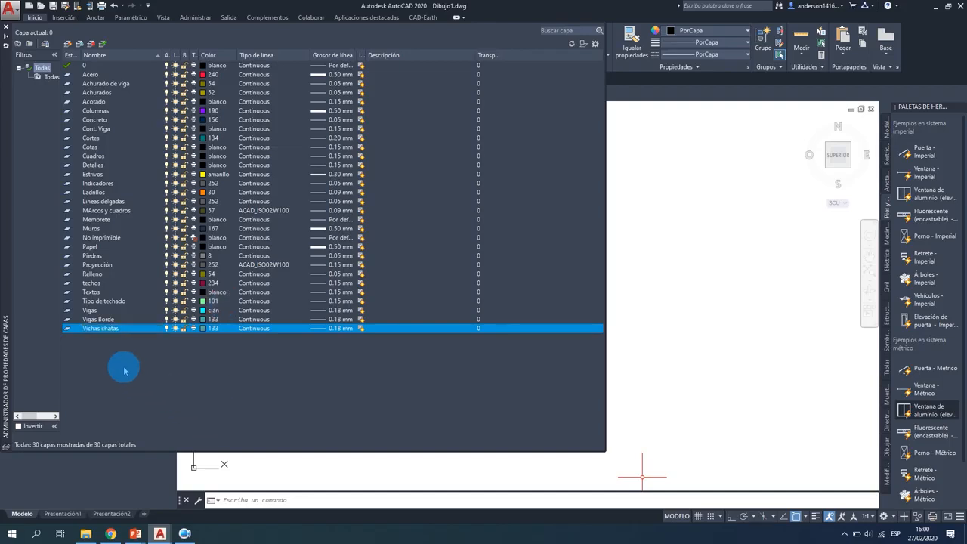
{"action": "left_click", "coordinate": [91, 330]}
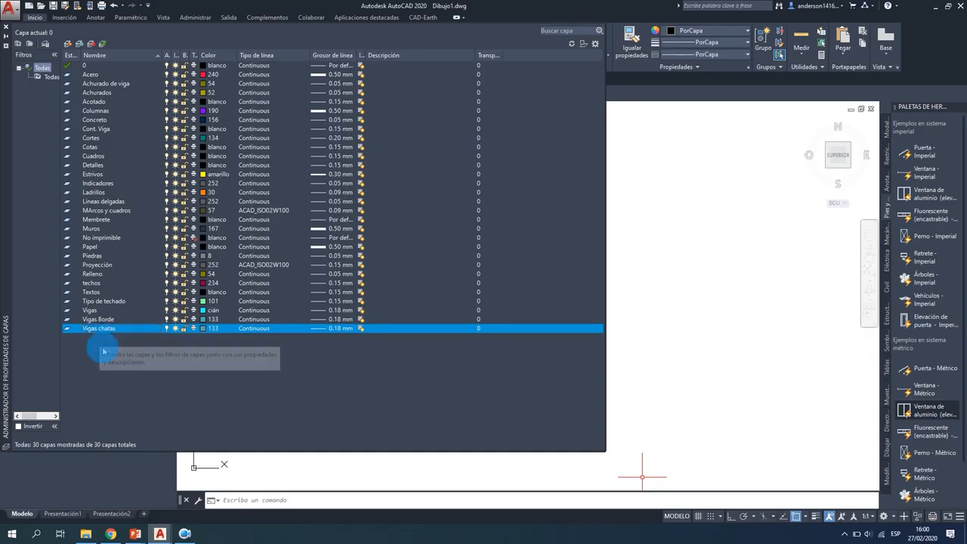
Set the Vigas chatas layer's colour to index 42 and its lineweight to 0.20 mm.
{"action": "left_click", "coordinate": [202, 329]}
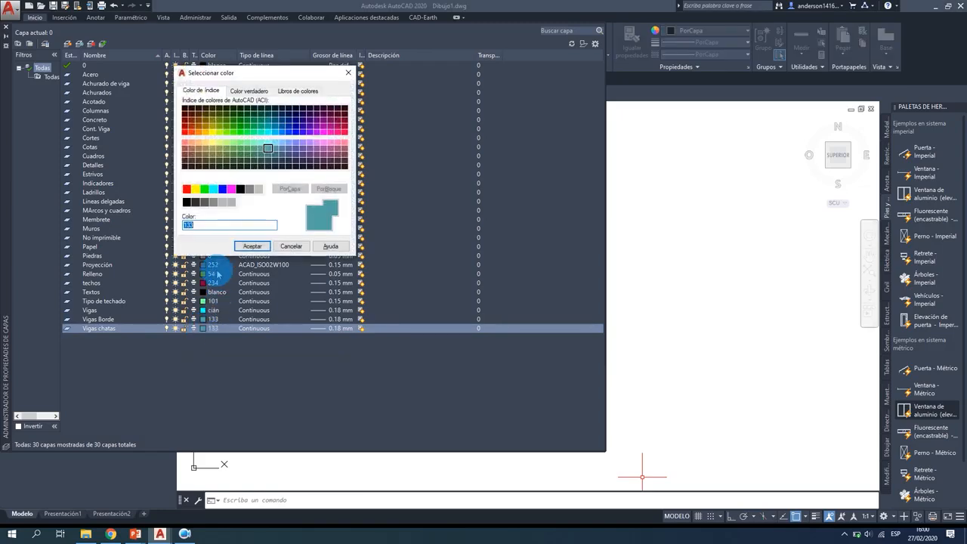
{"action": "type", "text": "42"}
{"action": "key", "text": "Return"}
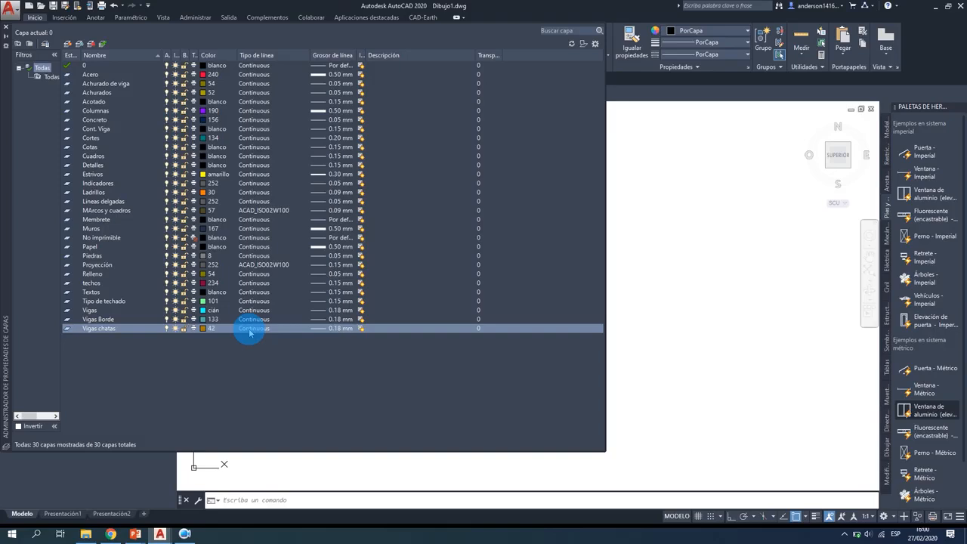
{"action": "left_click", "coordinate": [335, 328]}
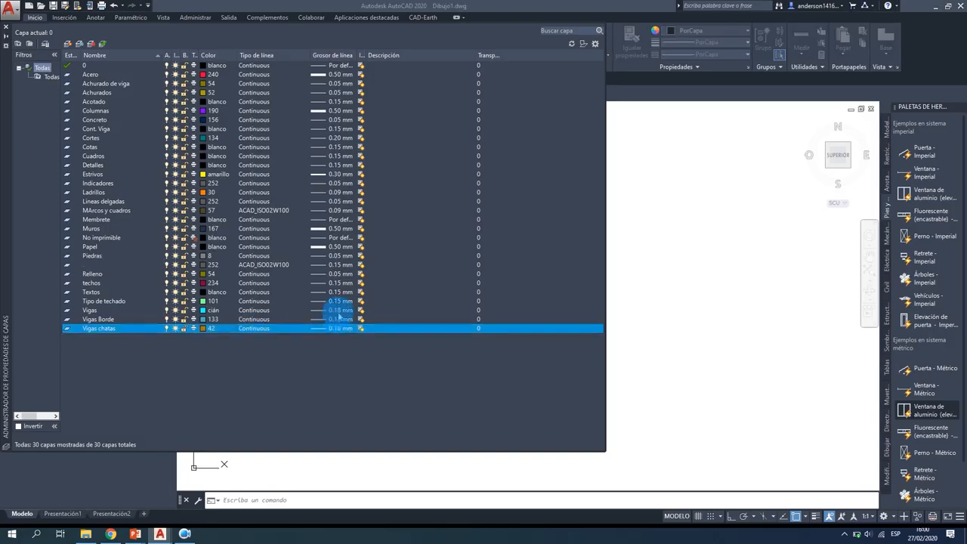
{"action": "left_click", "coordinate": [284, 154]}
{"action": "left_click", "coordinate": [248, 228]}
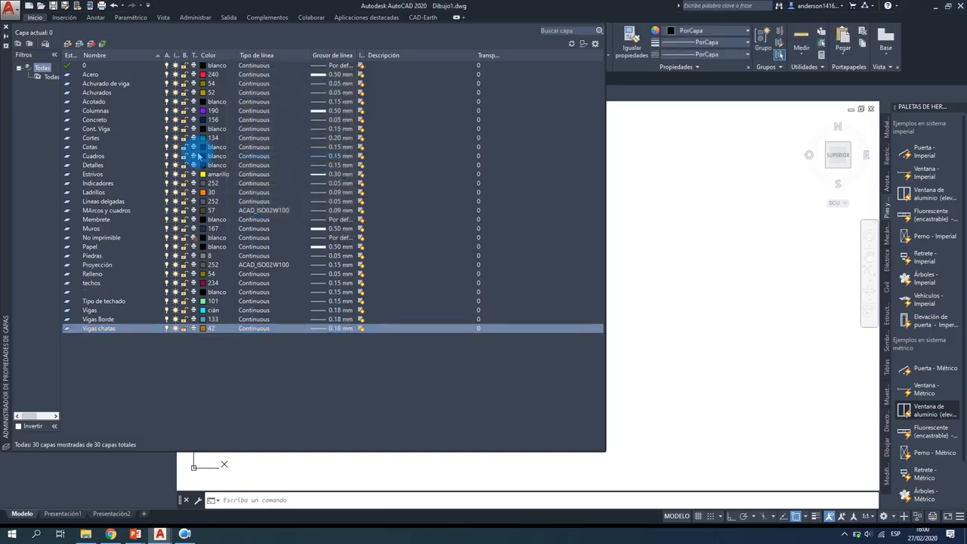
Create a layer named Vigas Principales below Vigas chatas and set its colour to index 52.
{"action": "left_click", "coordinate": [68, 44]}
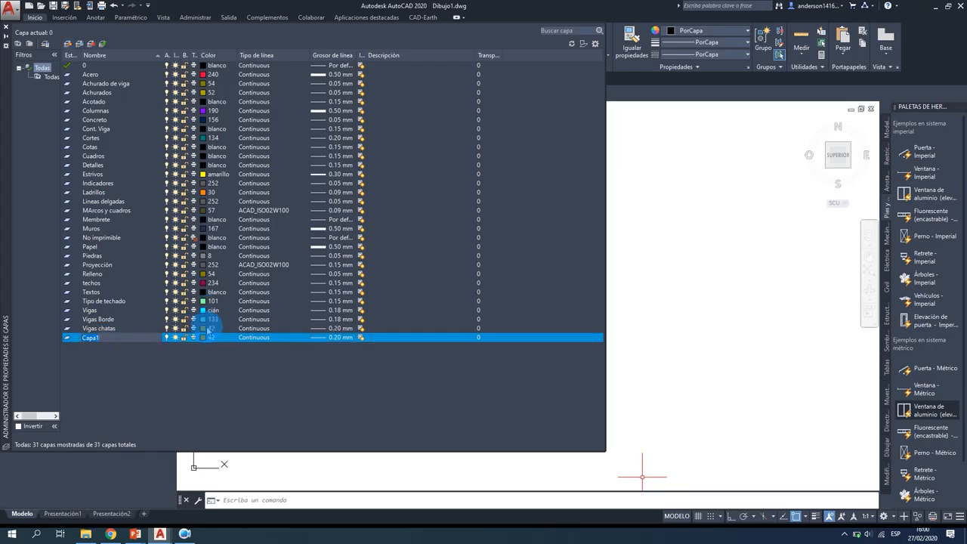
{"action": "type", "text": "Vigas Principales"}
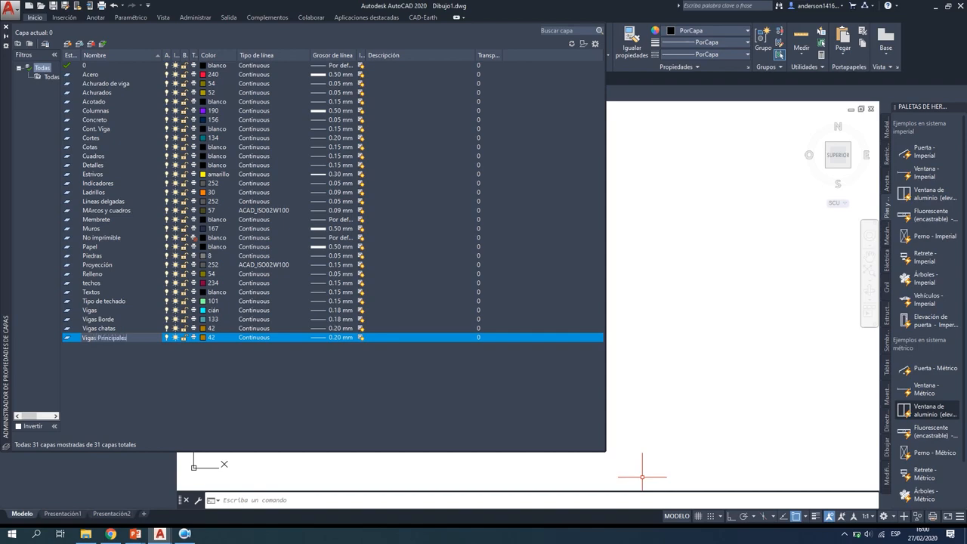
{"action": "left_click", "coordinate": [205, 338]}
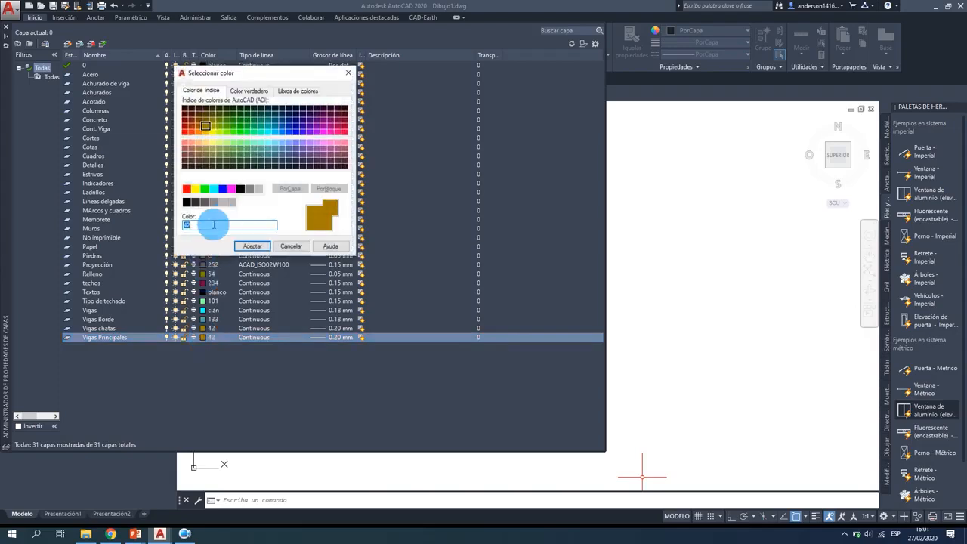
{"action": "type", "text": "52"}
{"action": "key", "text": "Return"}
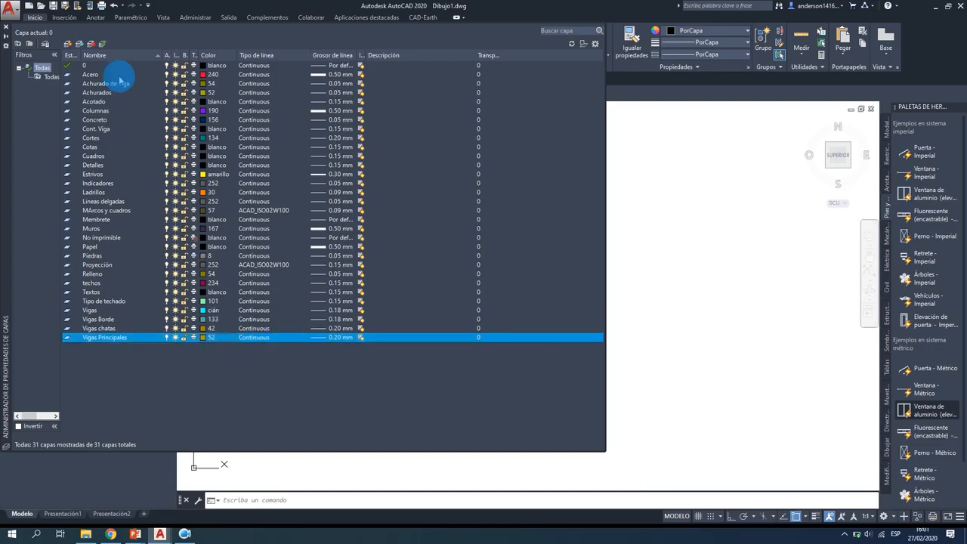
Create a layer named Viguetas below Vigas Principales and set its colour to index 155.
{"action": "left_click", "coordinate": [67, 43]}
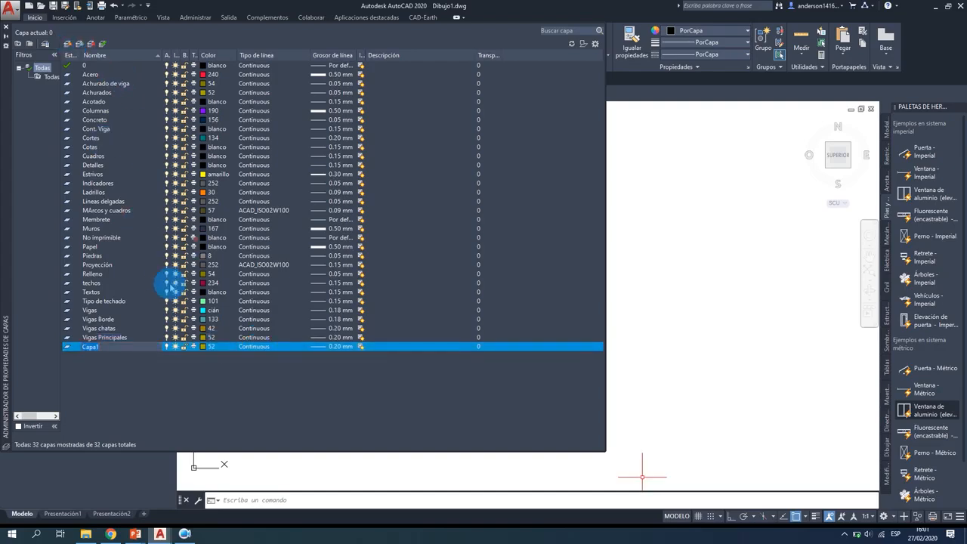
{"action": "type", "text": "Viguetas"}
{"action": "left_click", "coordinate": [208, 346]}
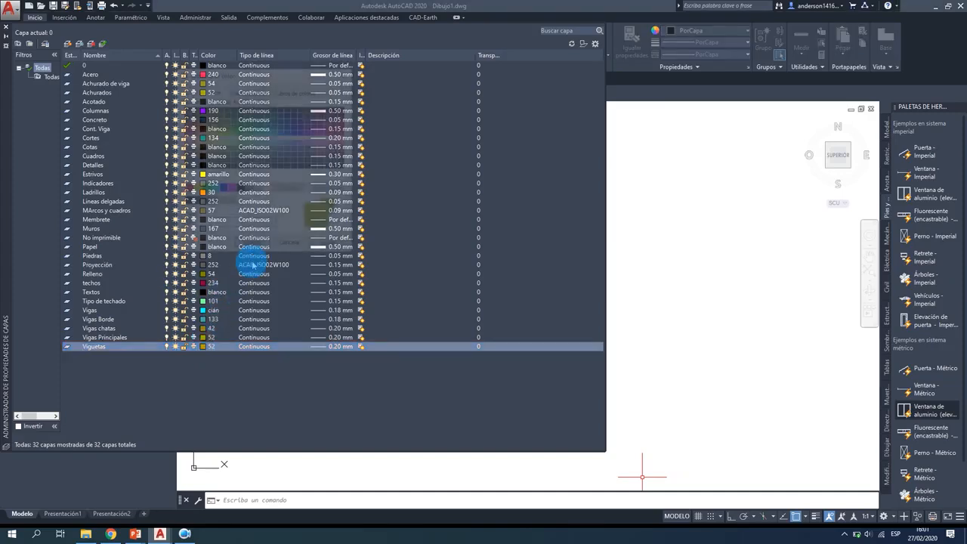
{"action": "type", "text": "155"}
{"action": "left_click", "coordinate": [252, 246]}
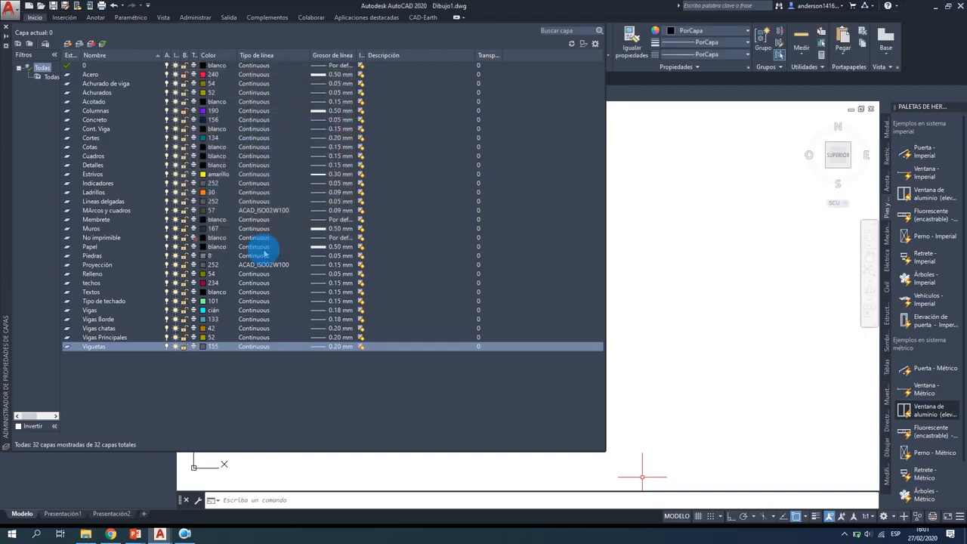
Set the Viguetas layer's linetype to ACAD_ISO02W100 and its lineweight to 0.18 mm.
{"action": "left_click", "coordinate": [265, 347]}
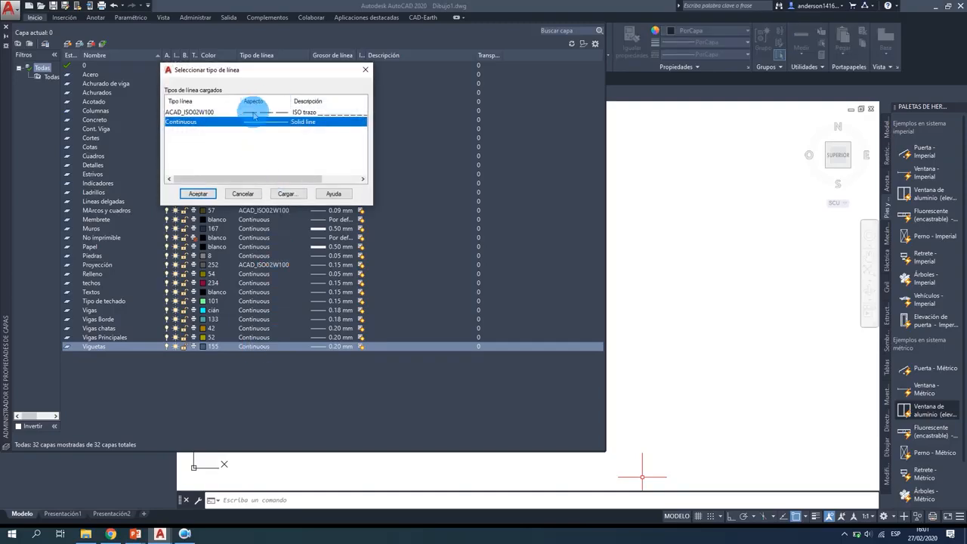
{"action": "left_click", "coordinate": [254, 112]}
{"action": "left_click", "coordinate": [204, 193]}
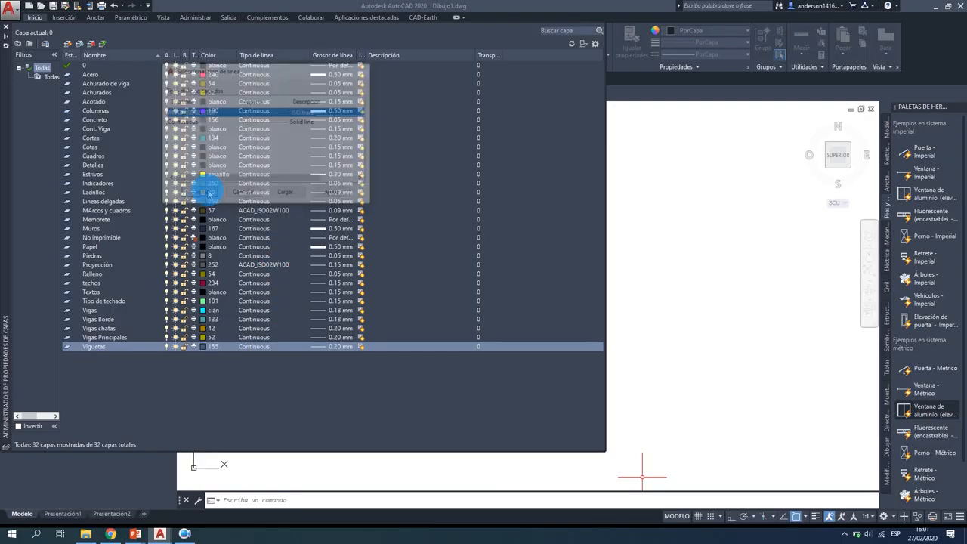
{"action": "left_click", "coordinate": [342, 346]}
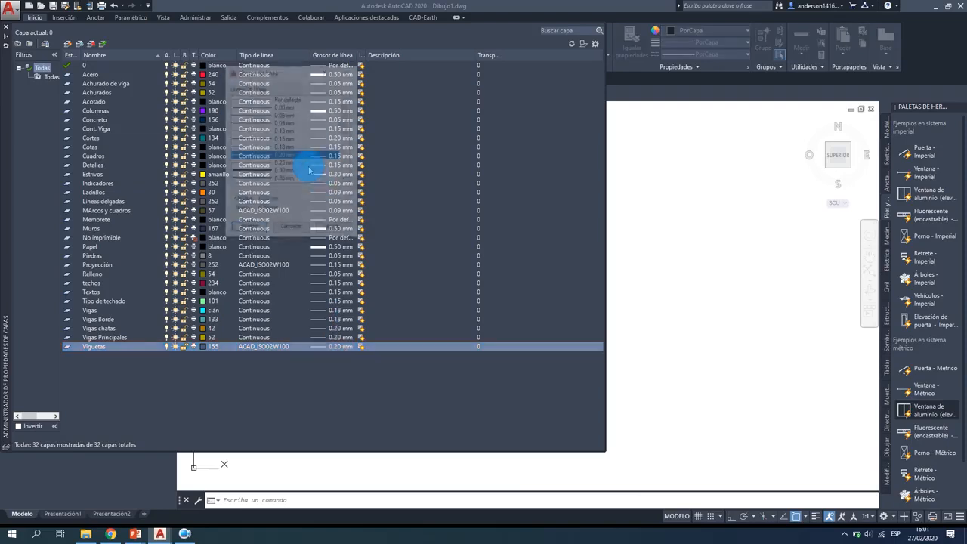
{"action": "left_click", "coordinate": [286, 146]}
{"action": "left_click", "coordinate": [248, 228]}
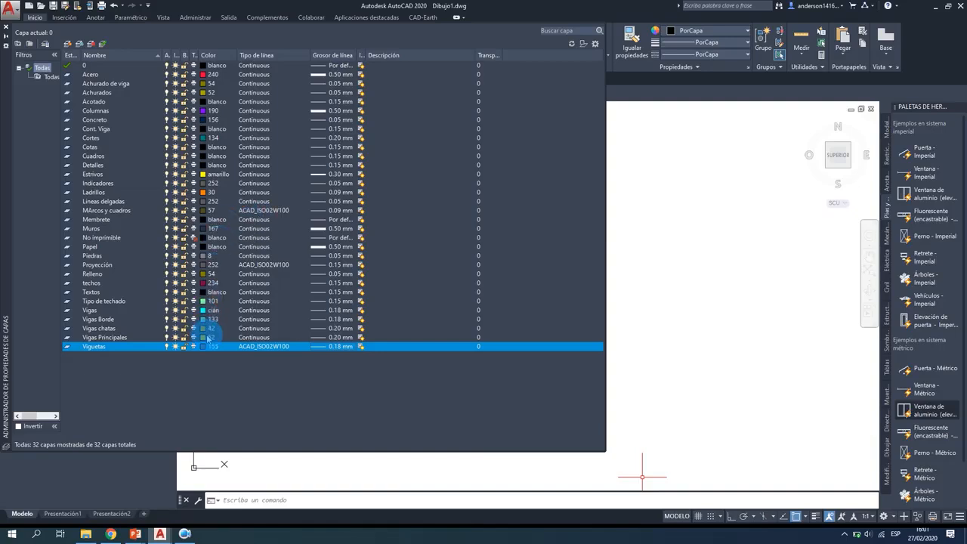
Set the Viguetas layer's linetype to Continuous and its colour to index 141.
{"action": "left_click", "coordinate": [272, 347]}
{"action": "left_click", "coordinate": [255, 122]}
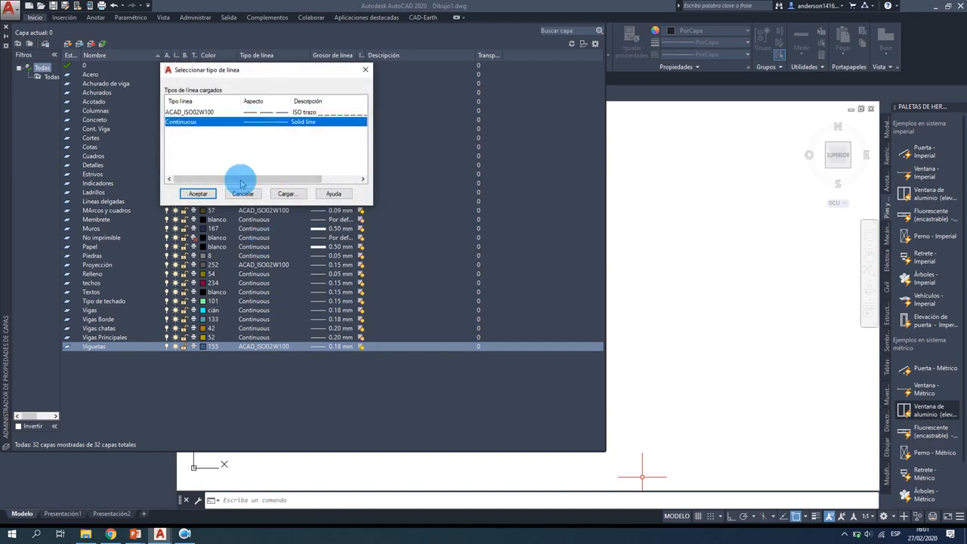
{"action": "left_click", "coordinate": [198, 194]}
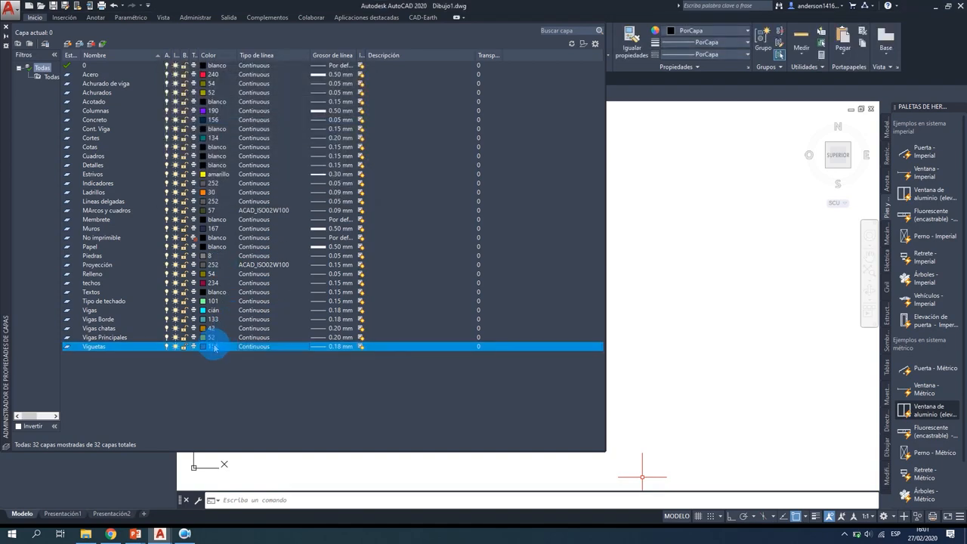
{"action": "left_click", "coordinate": [214, 347]}
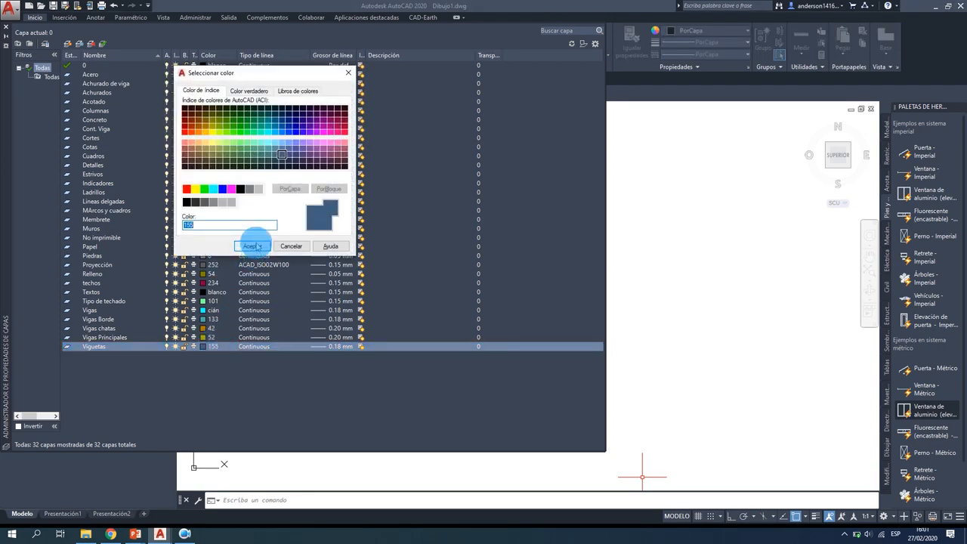
{"action": "type", "text": "141"}
{"action": "left_click", "coordinate": [252, 247]}
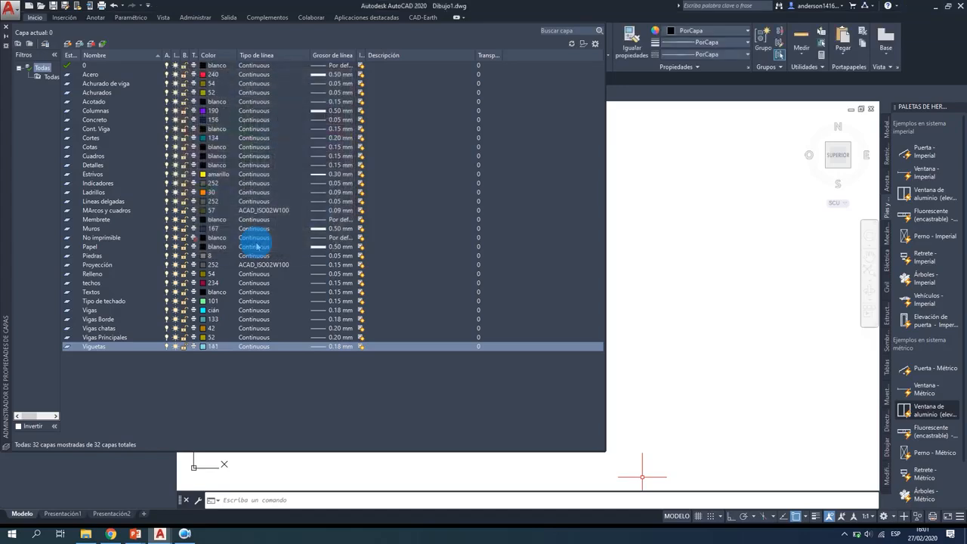
Set the Viguetas layer's lineweight to 0.15 mm.
{"action": "left_click", "coordinate": [336, 346]}
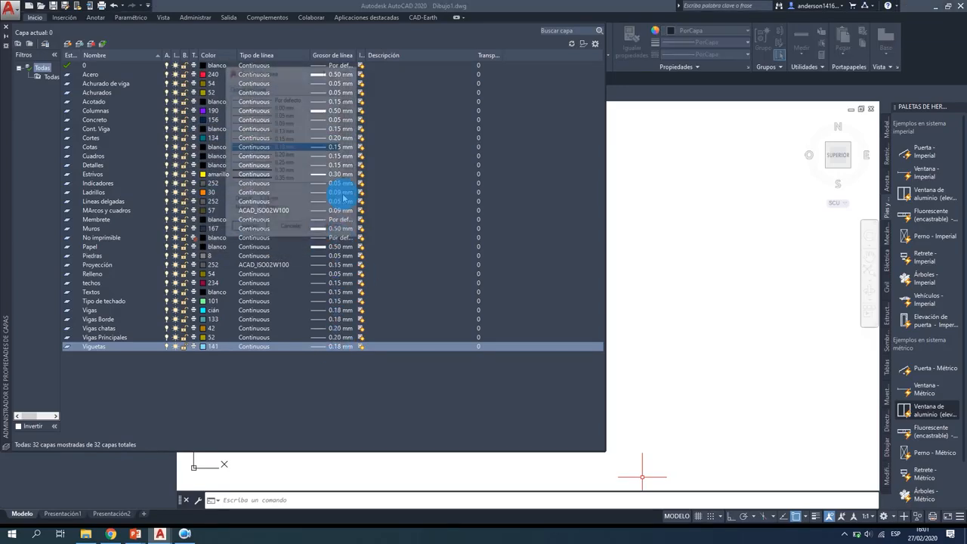
{"action": "left_click", "coordinate": [300, 139]}
{"action": "left_click", "coordinate": [248, 228]}
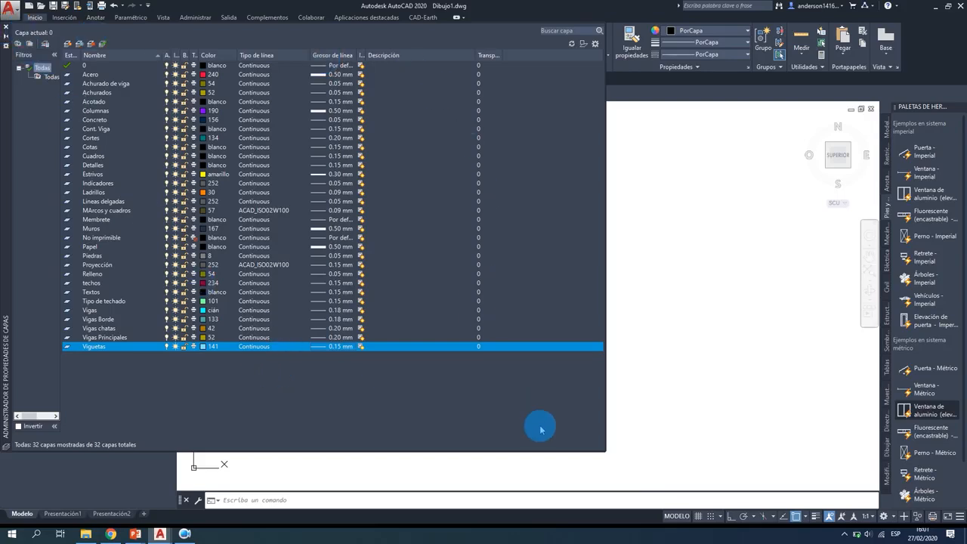
Make the layer properties manager slightly smaller and reopen it over the drawing.
{"action": "left_click_drag", "start_coordinate": [605, 450], "coordinate": [589, 435]}
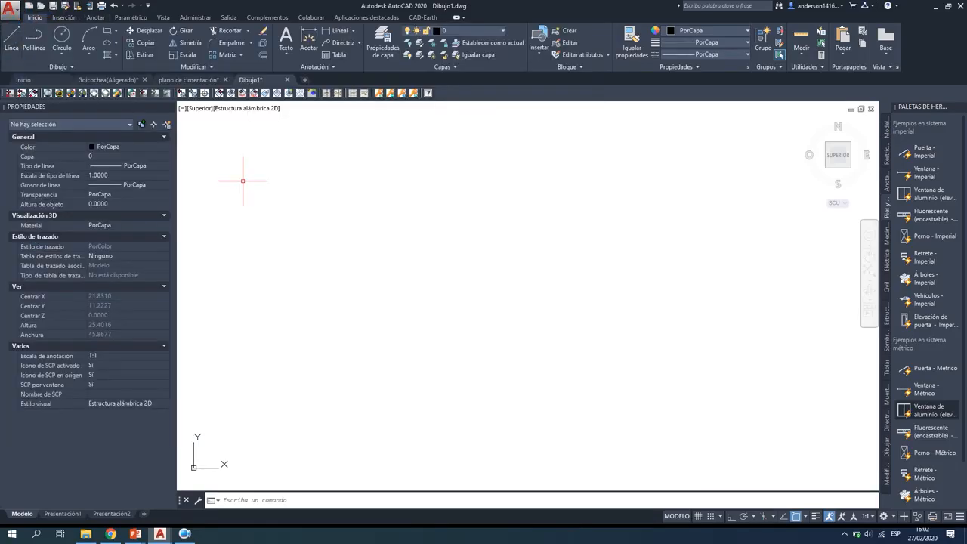
{"action": "left_click", "coordinate": [528, 200]}
{"action": "left_click", "coordinate": [511, 197]}
{"action": "left_click", "coordinate": [381, 46]}
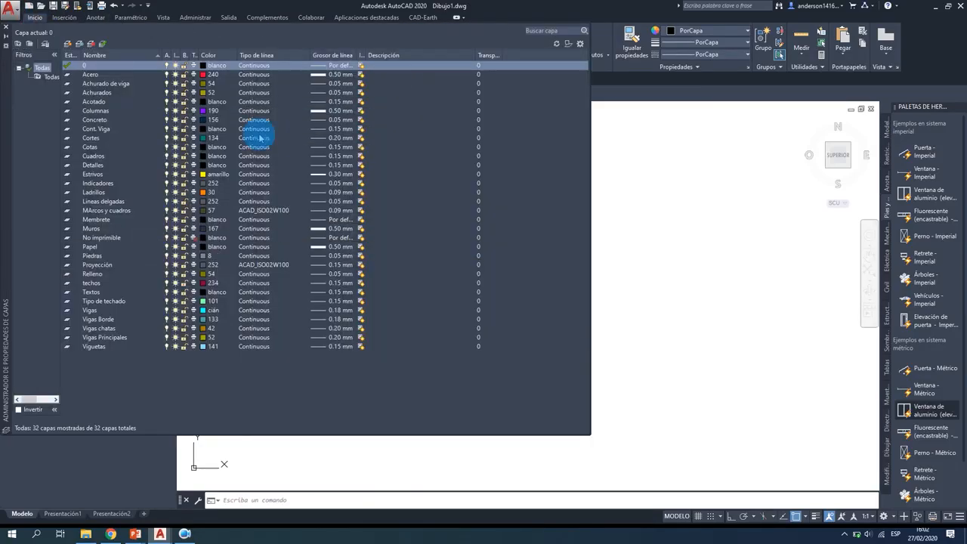